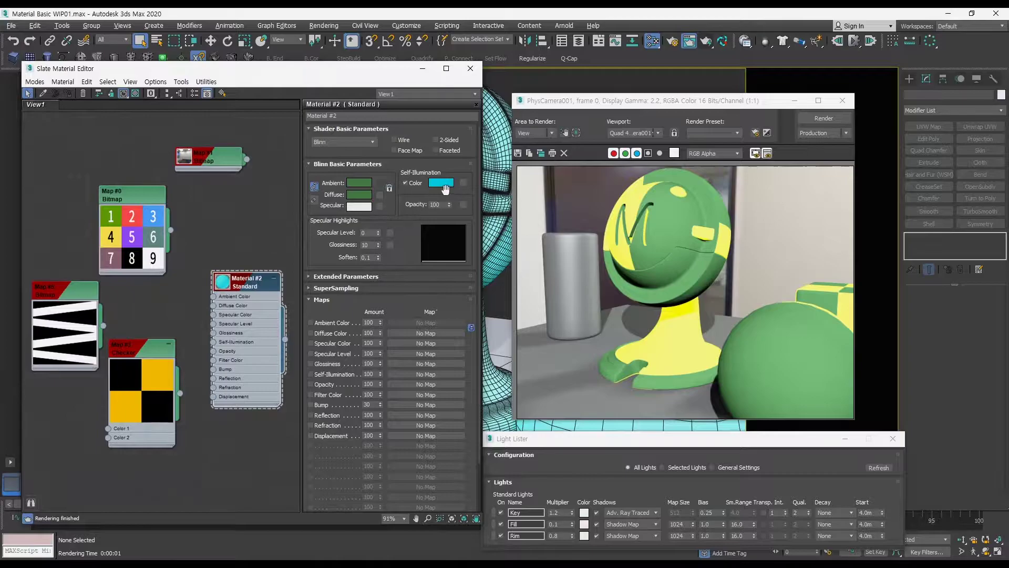
# Turn off the Self-Illumination color of Material #2 and rearrange the bitmap and material nodes.
pyautogui.click(411, 184)
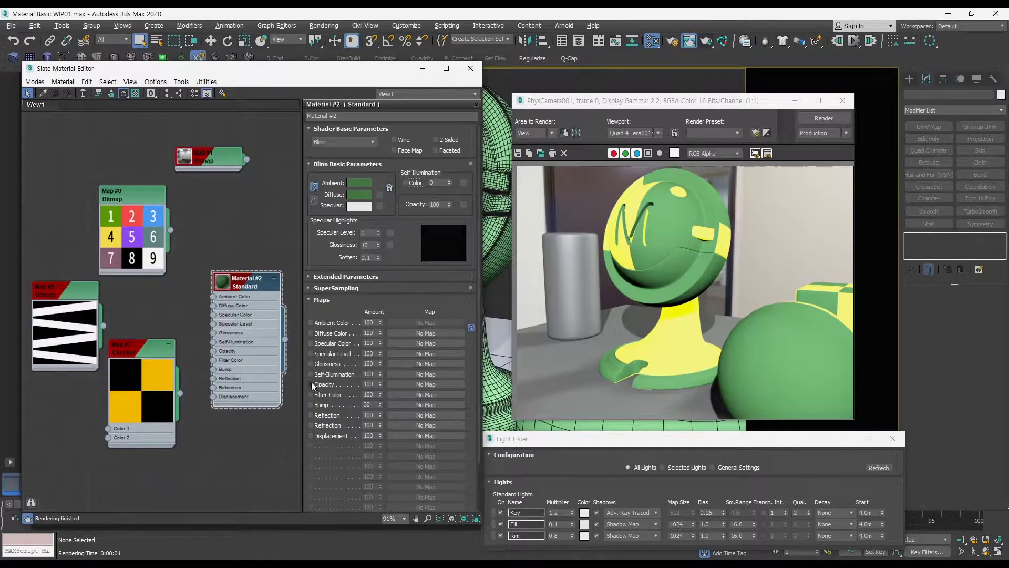
pyautogui.moveTo(72, 294); pyautogui.dragTo(63, 303)
pyautogui.moveTo(148, 205); pyautogui.dragTo(167, 227)
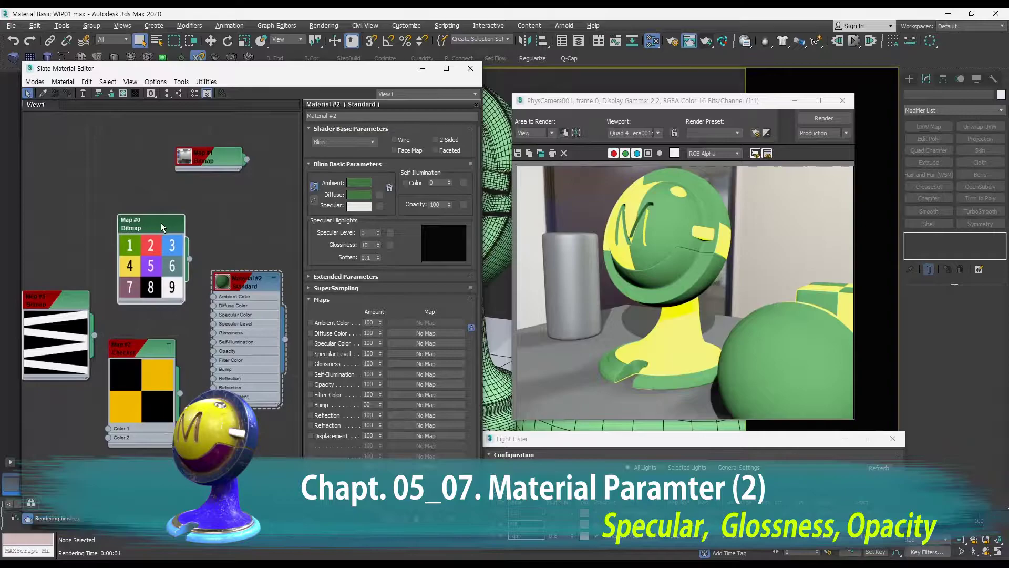
pyautogui.moveTo(249, 281); pyautogui.dragTo(258, 234)
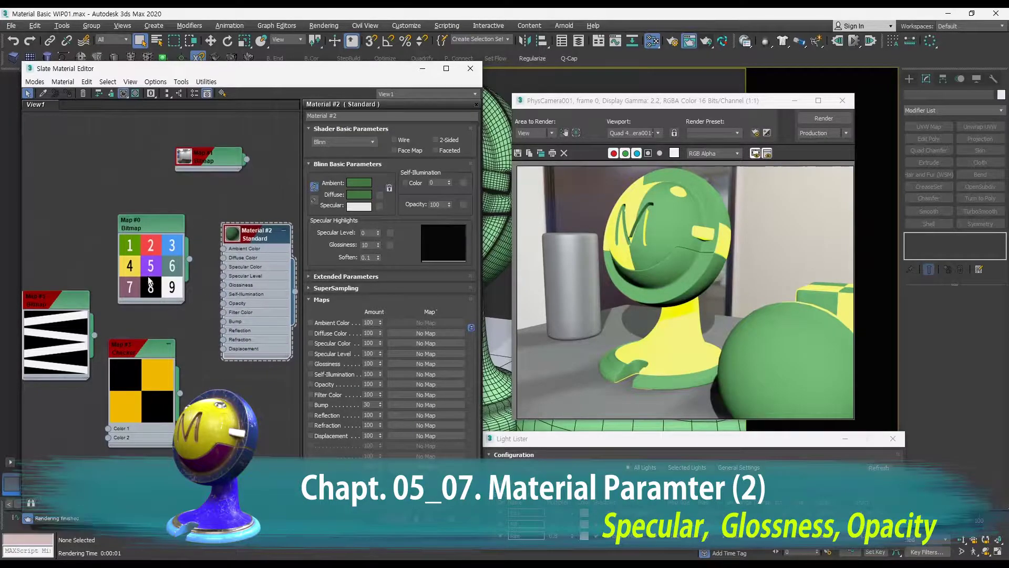
# Set the Tri.jpg bitmap's U and V tiling to 1.0 and its W angle to 0.0.
pyautogui.moveTo(62, 306); pyautogui.dragTo(72, 287)
pyautogui.doubleClick(72, 287)
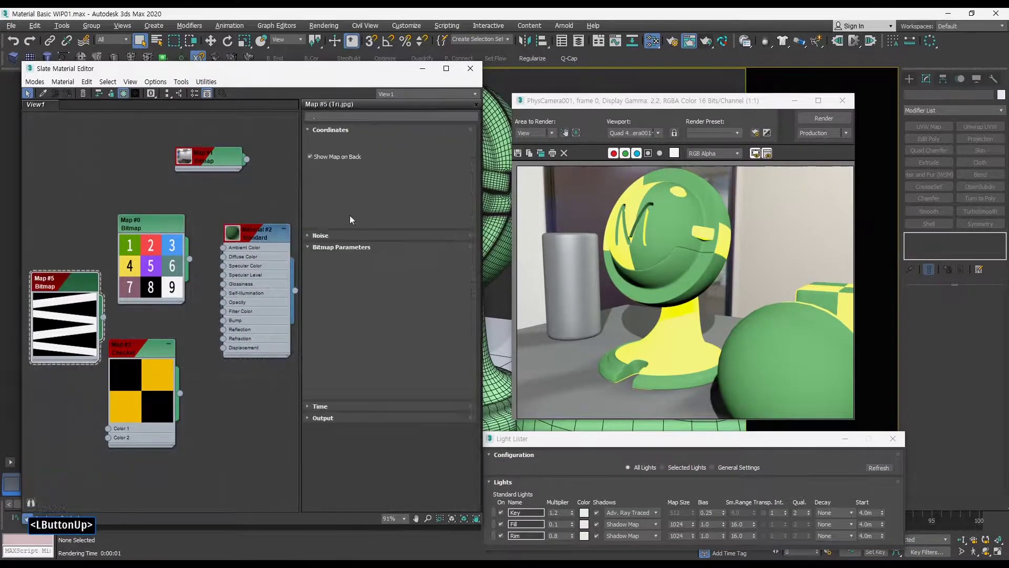
pyautogui.rightClick(358, 182)
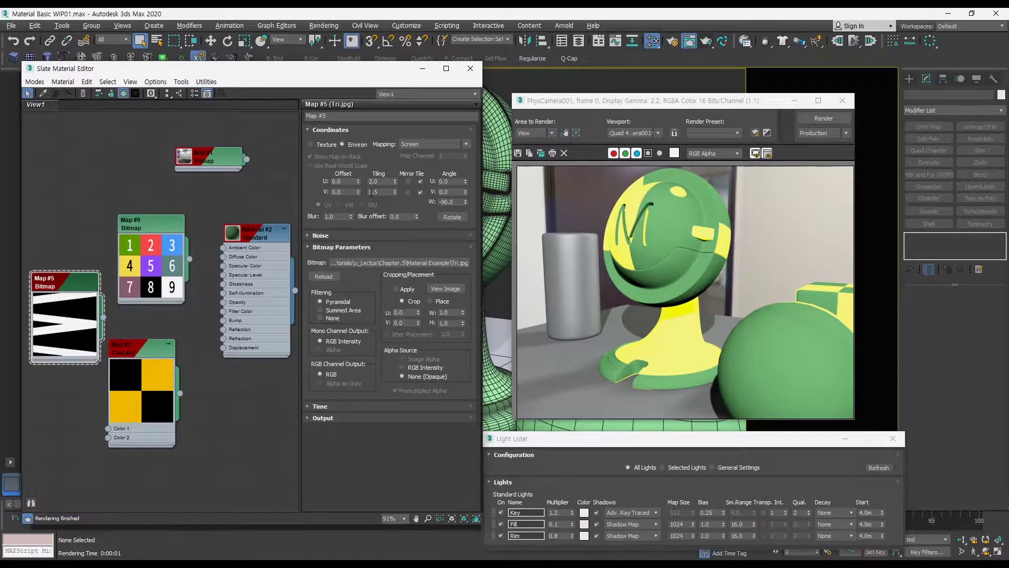
pyautogui.rightClick(395, 192)
pyautogui.moveTo(389, 182); pyautogui.dragTo(324, 185)
pyautogui.write('1')
pyautogui.press('Return')
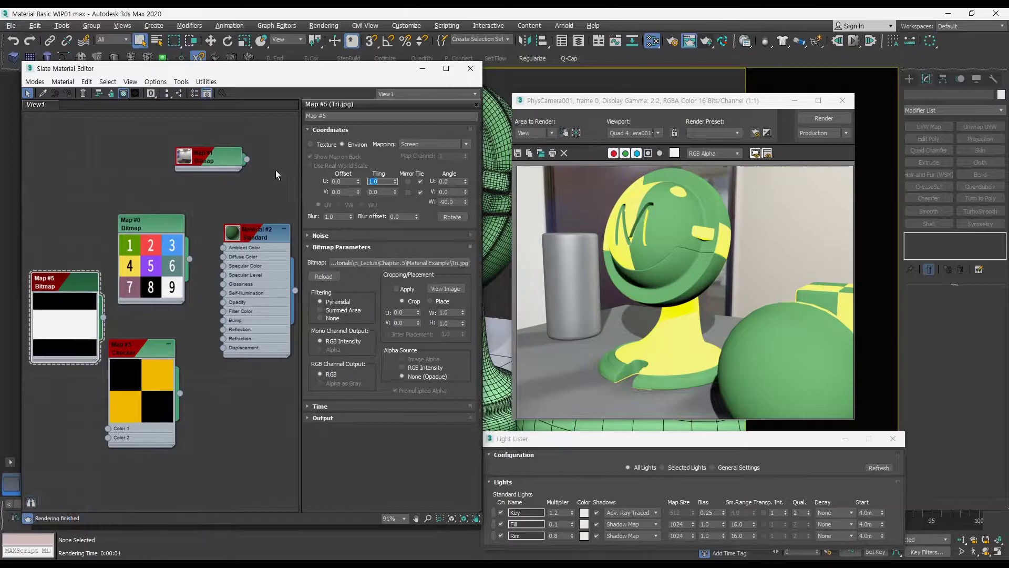
pyautogui.write('1')
pyautogui.press('Return')
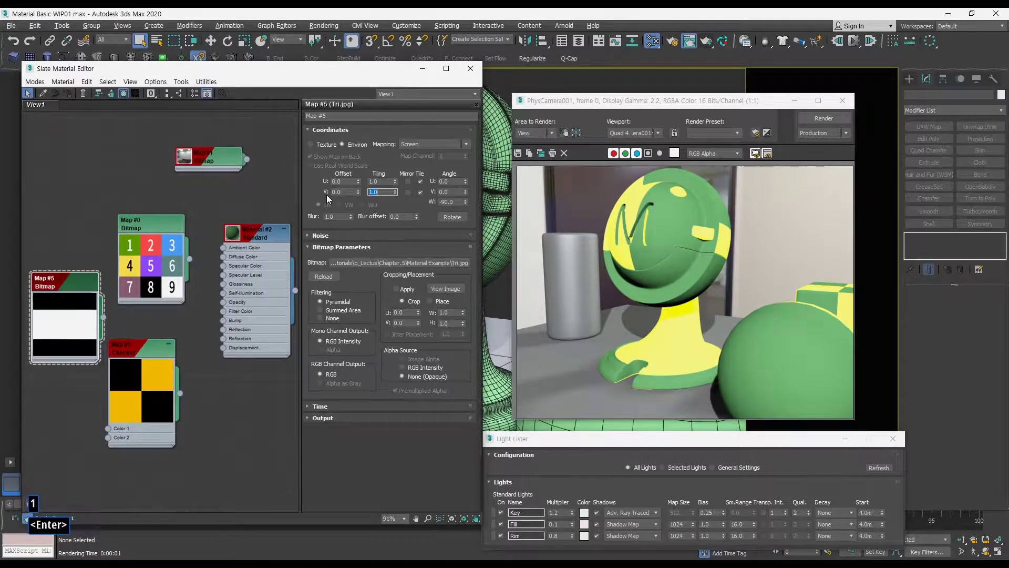
pyautogui.rightClick(466, 202)
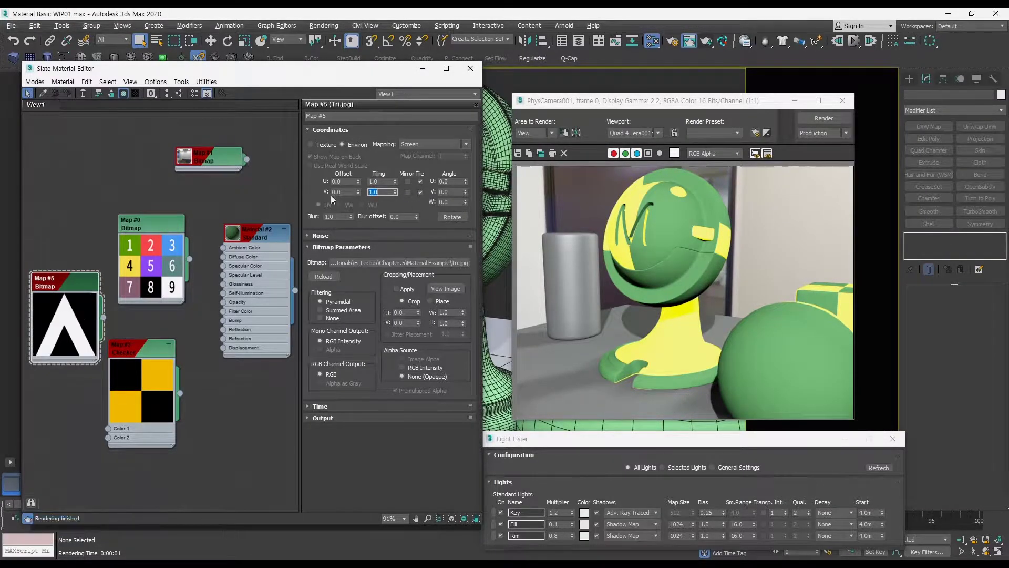
# Preview the full image of the Tri.jpg bitmap and close the preview.
pyautogui.moveTo(47, 284); pyautogui.dragTo(46, 245)
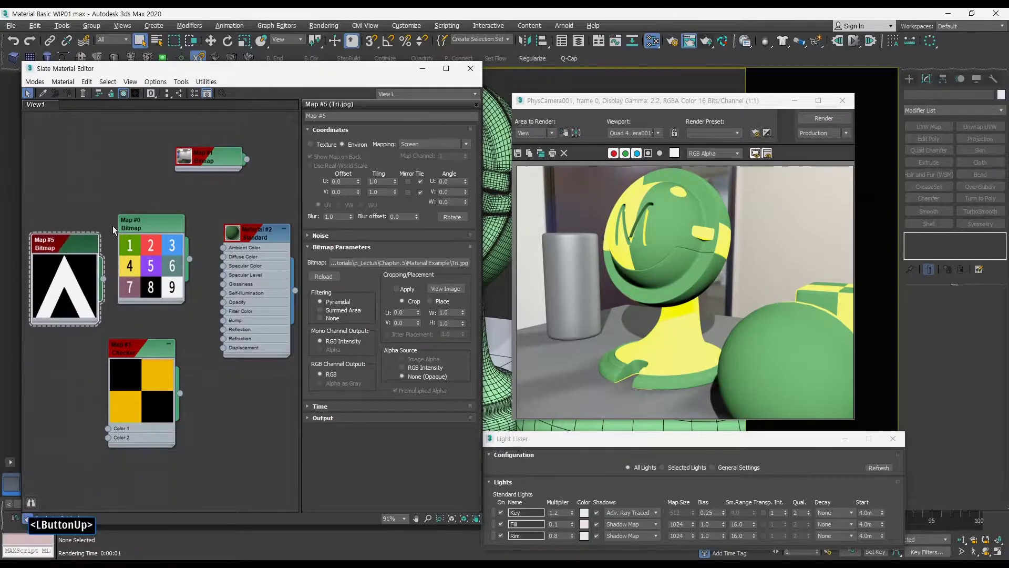
pyautogui.click(444, 289)
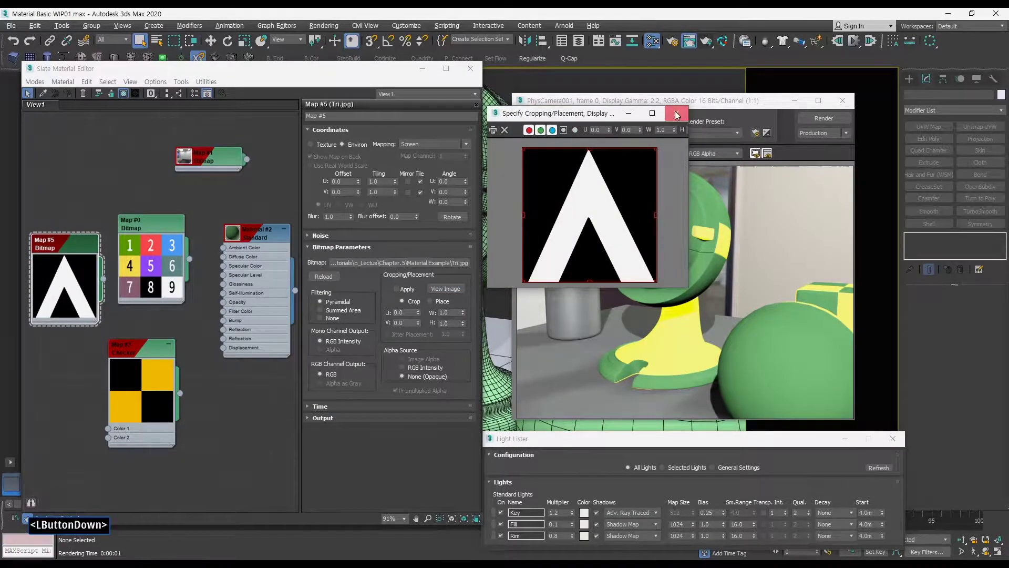
pyautogui.click(676, 114)
# Open the parameters of Material #2 and place the Tri.jpg bitmap node beside it, with the numbered bitmap moved out of the way.
pyautogui.doubleClick(257, 233)
pyautogui.moveTo(65, 241); pyautogui.dragTo(75, 183)
pyautogui.moveTo(153, 230); pyautogui.dragTo(67, 365)
pyautogui.moveTo(91, 198); pyautogui.dragTo(138, 245)
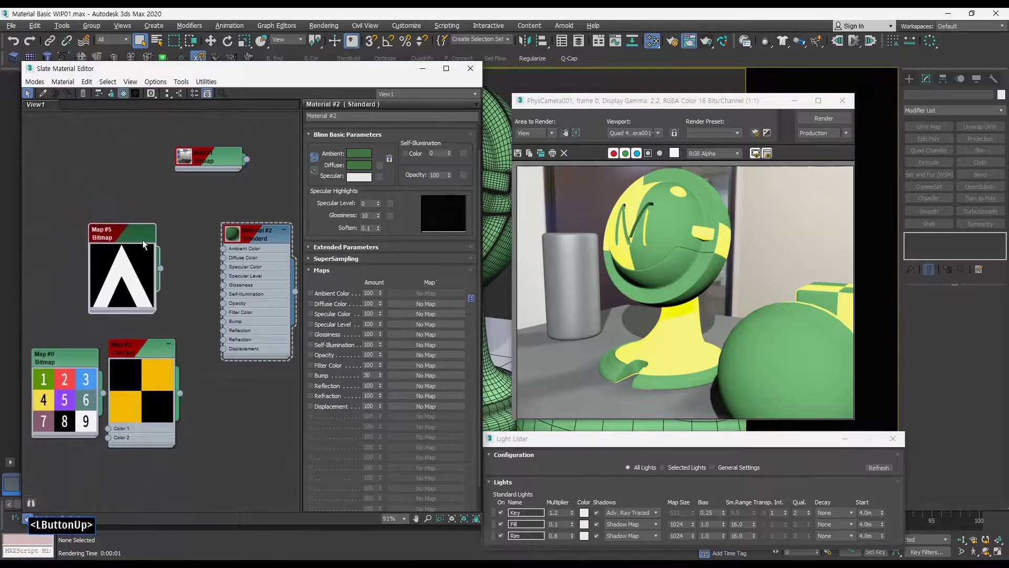
pyautogui.moveTo(246, 241); pyautogui.dragTo(226, 252)
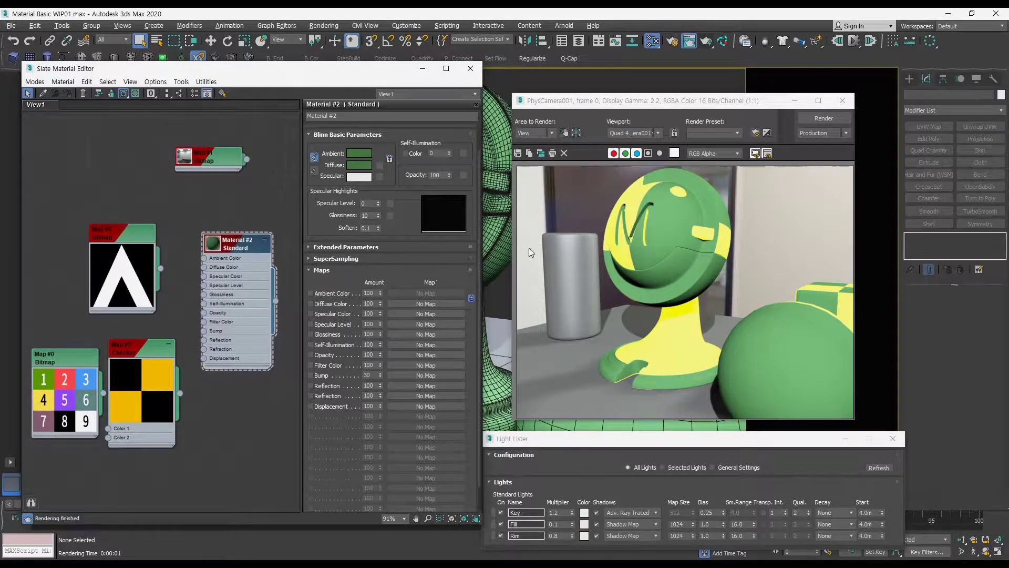
# Connect the Tri.jpg bitmap to the Opacity map of Material #2 and render the camera view.
pyautogui.moveTo(161, 271); pyautogui.dragTo(368, 314)
pyautogui.moveTo(416, 353); pyautogui.dragTo(415, 354)
pyautogui.click(230, 329)
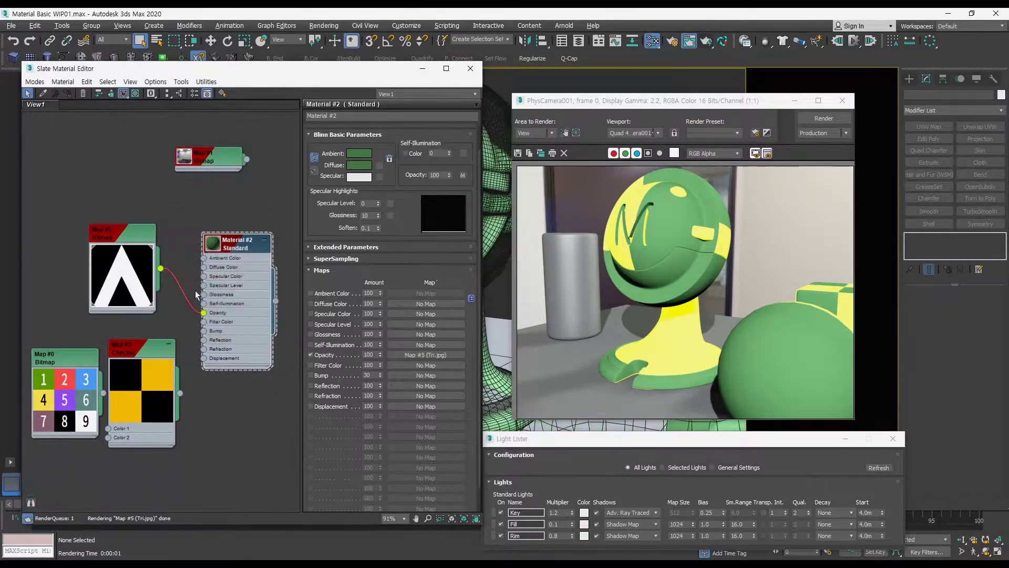
pyautogui.click(821, 118)
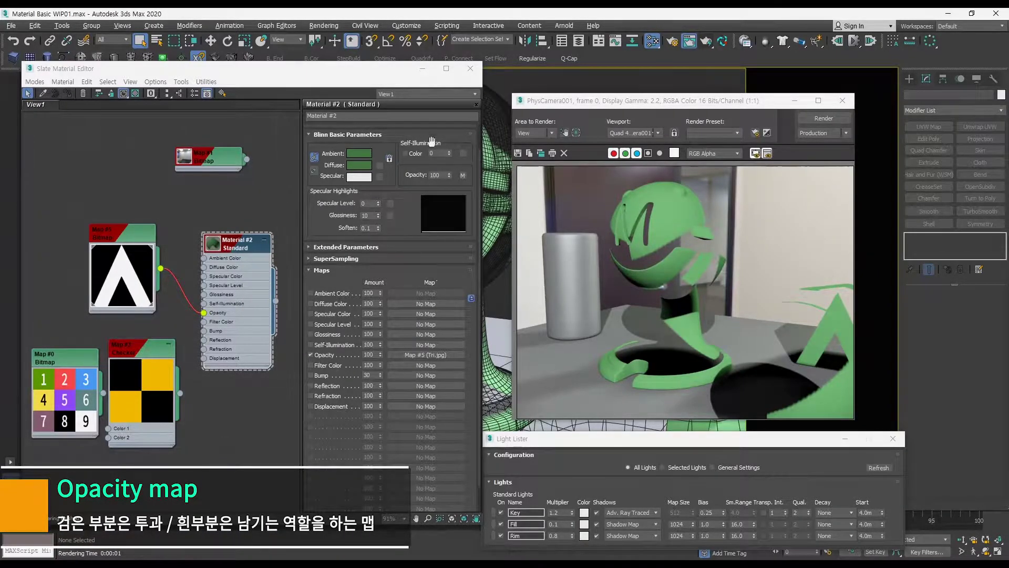
# Minimize the material editor and render window, and switch the viewport from the camera to perspective.
pyautogui.click(415, 71)
pyautogui.click(795, 101)
pyautogui.moveTo(520, 269)
pyautogui.mouseDown(button='middle')
pyautogui.moveTo(515, 252)
pyautogui.moveTo(523, 268)
pyautogui.mouseUp(button='middle')
pyautogui.press('p')
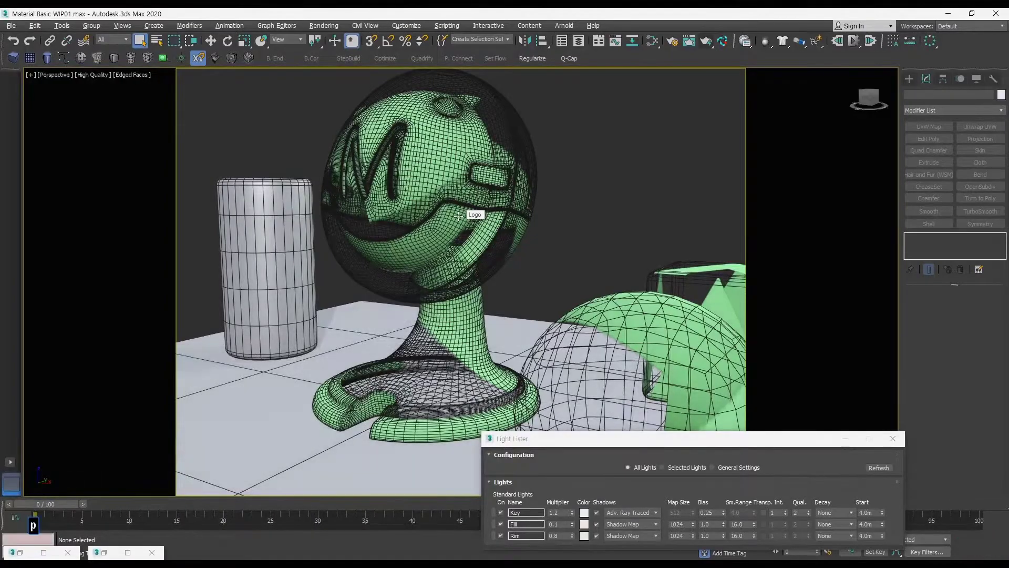
pyautogui.keyDown('ctrl'); pyautogui.keyDown('alt'); pyautogui.moveTo(523, 266); pyautogui.dragTo(508, 336, button='middle'); pyautogui.keyUp('alt'); pyautogui.keyUp('ctrl')
pyautogui.keyDown('alt'); pyautogui.moveTo(390, 260); pyautogui.dragTo(517, 236, button='middle'); pyautogui.keyUp('alt')
pyautogui.keyDown('alt'); pyautogui.moveTo(518, 236); pyautogui.dragTo(549, 252, button='middle'); pyautogui.keyUp('alt')
pyautogui.moveTo(549, 252)
pyautogui.mouseDown(button='middle')
pyautogui.moveTo(531, 297)
pyautogui.moveTo(502, 300)
pyautogui.mouseUp(button='middle')
# Turn off edged faces in the viewport and render the perspective view from above.
pyautogui.press('F3')
pyautogui.press('F3')
pyautogui.press('F3')
pyautogui.press('F3')
pyautogui.press('F4')
pyautogui.moveTo(549, 322); pyautogui.dragTo(509, 296, button='middle')
pyautogui.keyDown('alt'); pyautogui.moveTo(509, 296); pyautogui.dragTo(527, 301, button='middle'); pyautogui.keyUp('alt')
pyautogui.hotkey('shift', 'q')
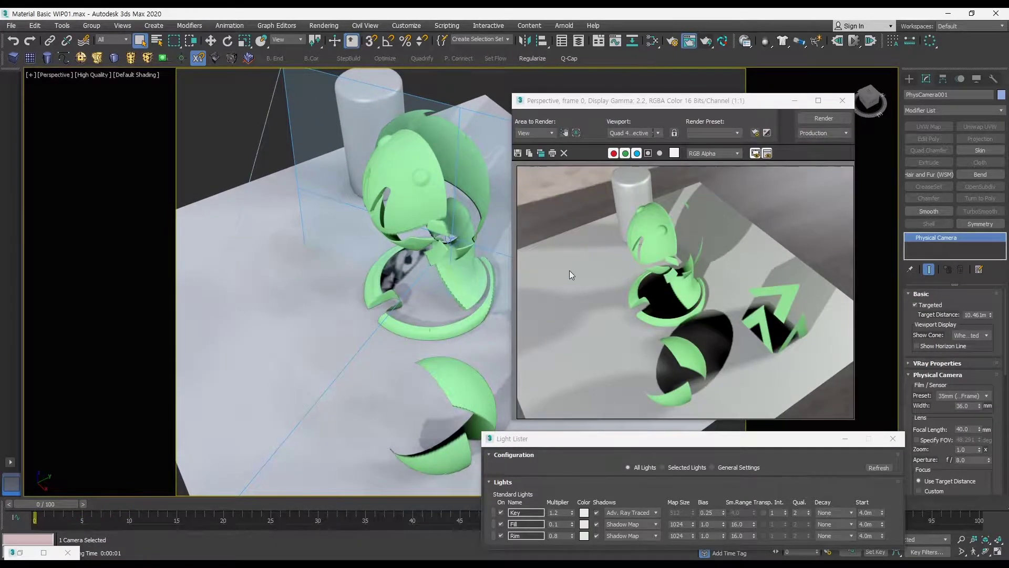
# Render the perspective view again from a lower angle and close the render window.
pyautogui.keyDown('alt'); pyautogui.moveTo(427, 266); pyautogui.dragTo(484, 248, button='middle'); pyautogui.keyUp('alt')
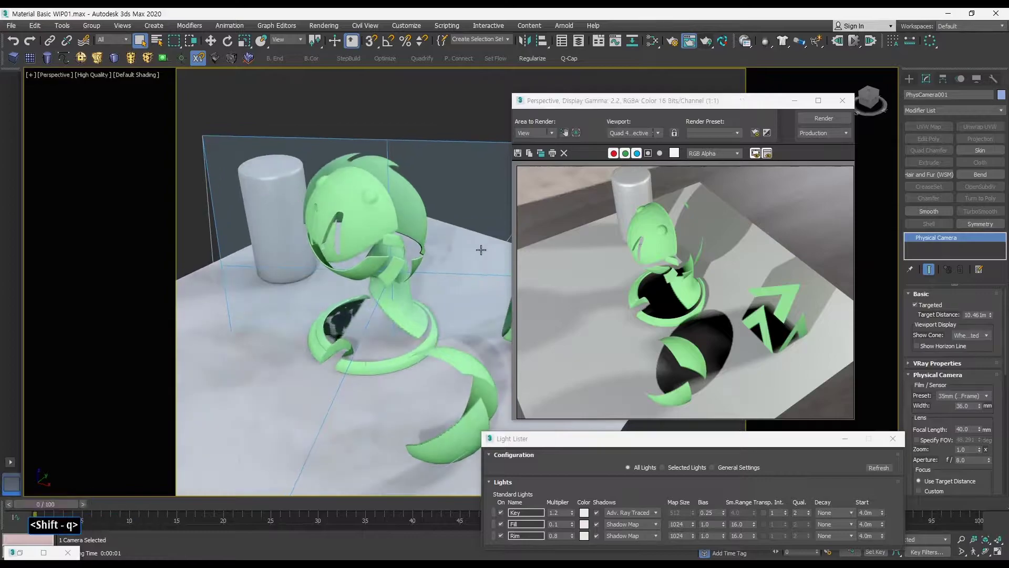
pyautogui.hotkey('shift', 'q')
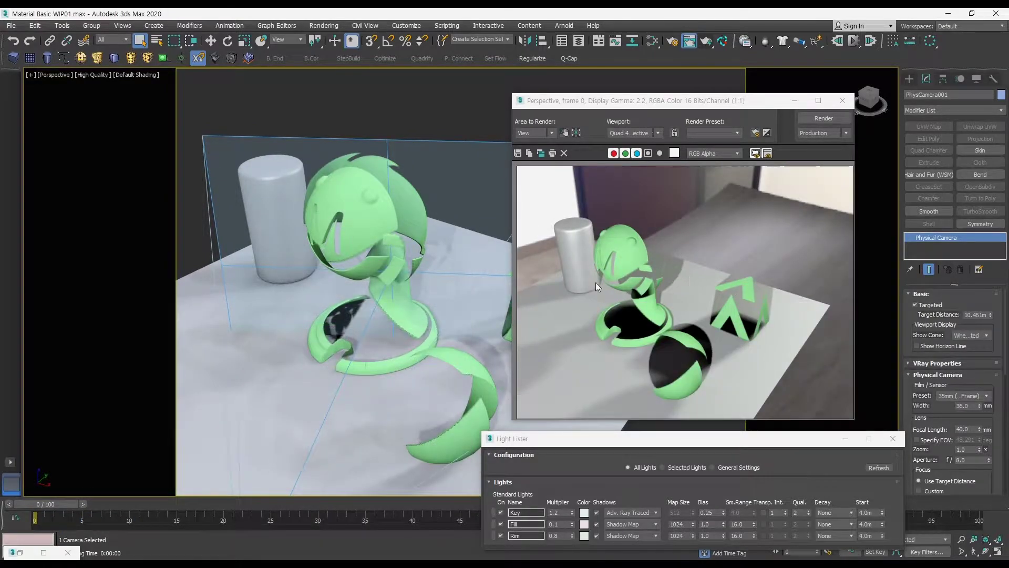
pyautogui.click(832, 102)
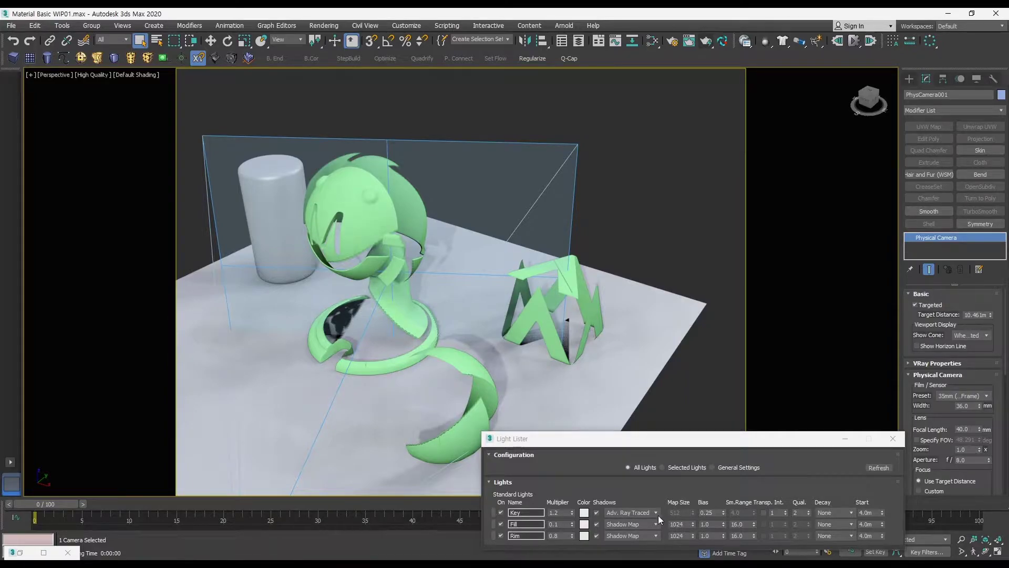
# Enable transparent shadows for the Key light and render the perspective view from above.
pyautogui.click(764, 513)
pyautogui.click(764, 513)
pyautogui.keyDown('alt'); pyautogui.moveTo(573, 311); pyautogui.dragTo(543, 329, button='middle'); pyautogui.keyUp('alt')
pyautogui.hotkey('shift', 'q')
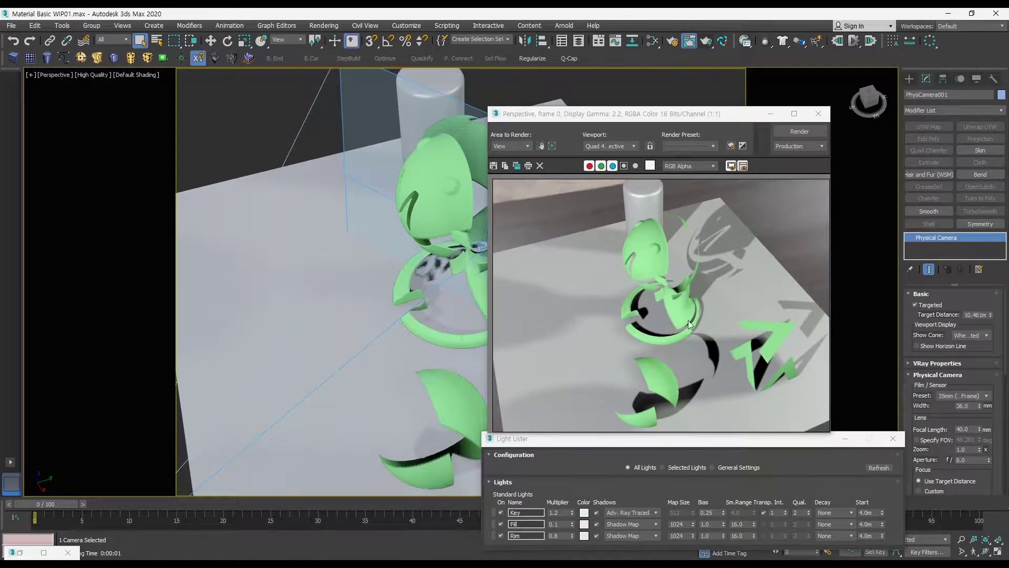
pyautogui.click(762, 513)
pyautogui.moveTo(694, 122)
pyautogui.mouseDown()
pyautogui.moveTo(446, 108)
pyautogui.moveTo(686, 106)
pyautogui.mouseUp()
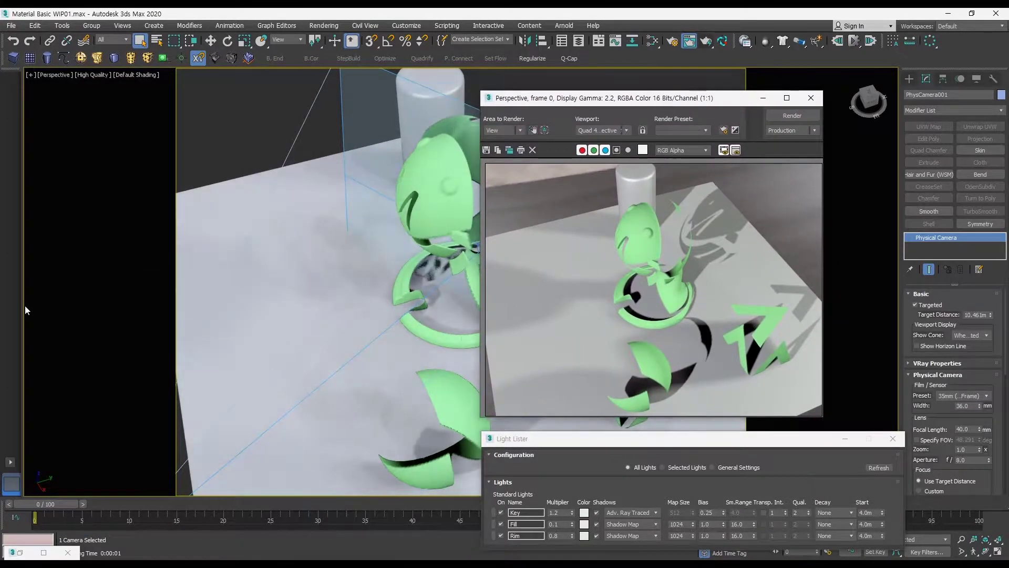
# Restore the material editor and move the Map #1 bitmap node away from the two tree bitmaps.
pyautogui.click(20, 553)
pyautogui.moveTo(86, 192); pyautogui.dragTo(102, 195, button='middle')
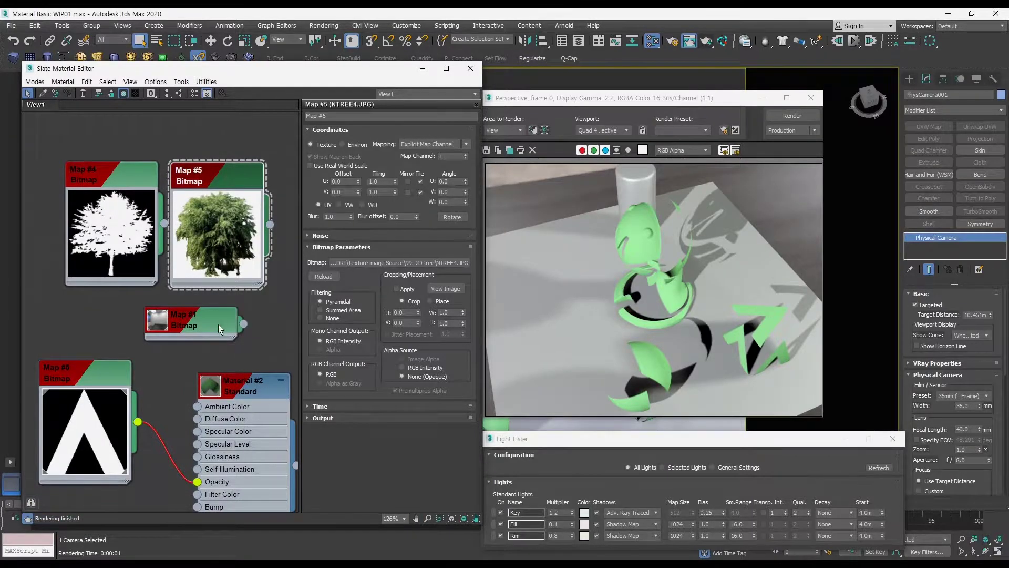
pyautogui.moveTo(219, 323); pyautogui.dragTo(204, 363)
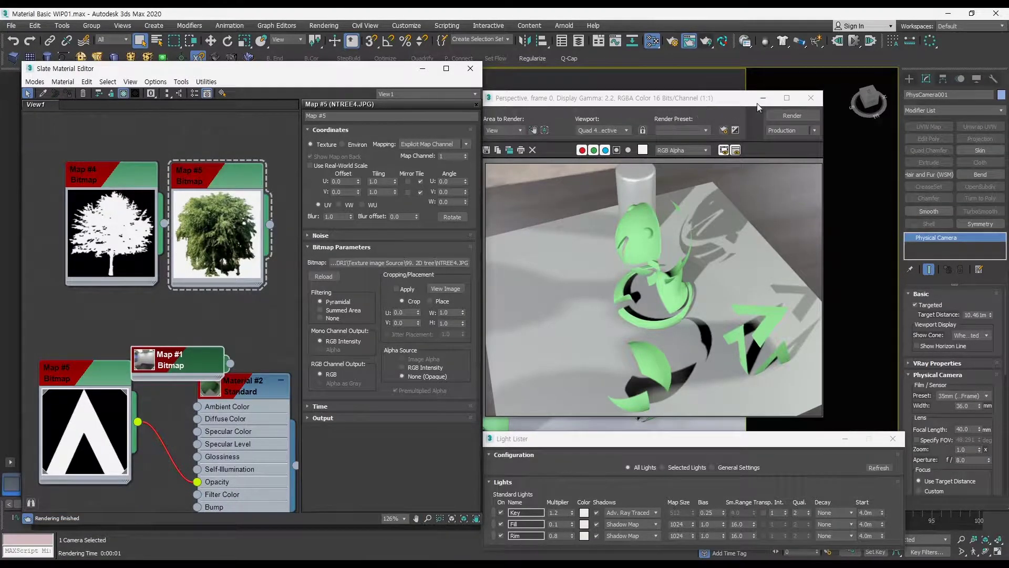
# Close the render window, turn edged faces back on, and select the floor plane.
pyautogui.click(807, 100)
pyautogui.keyDown('ctrl'); pyautogui.keyDown('alt'); pyautogui.moveTo(654, 205); pyautogui.dragTo(633, 277, button='middle'); pyautogui.keyUp('alt'); pyautogui.keyUp('ctrl')
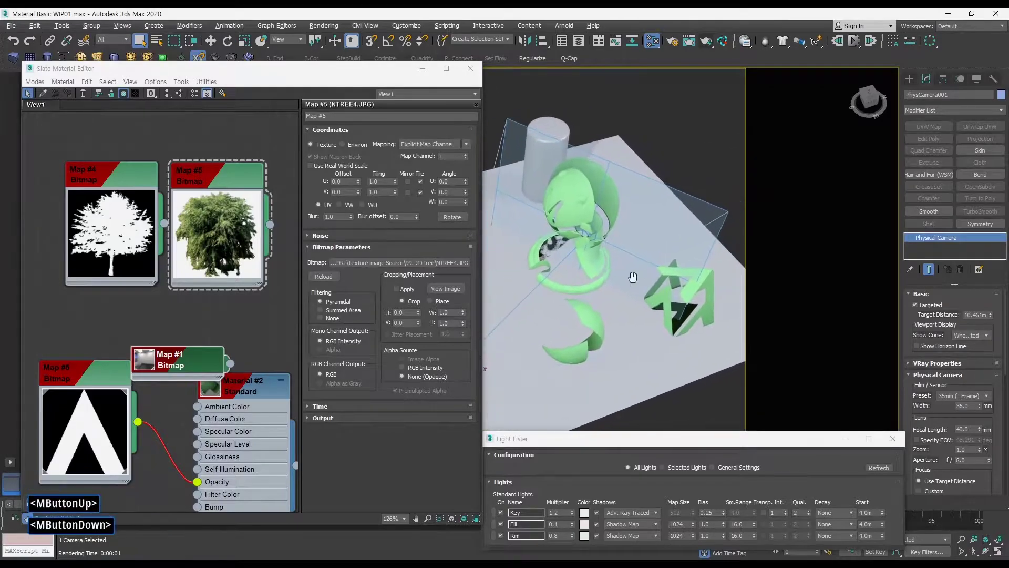
pyautogui.click(707, 165)
pyautogui.moveTo(593, 232); pyautogui.dragTo(643, 201, button='middle')
pyautogui.press('F3')
pyautogui.press('F3')
pyautogui.press('F4')
pyautogui.moveTo(697, 375); pyautogui.dragTo(642, 363)
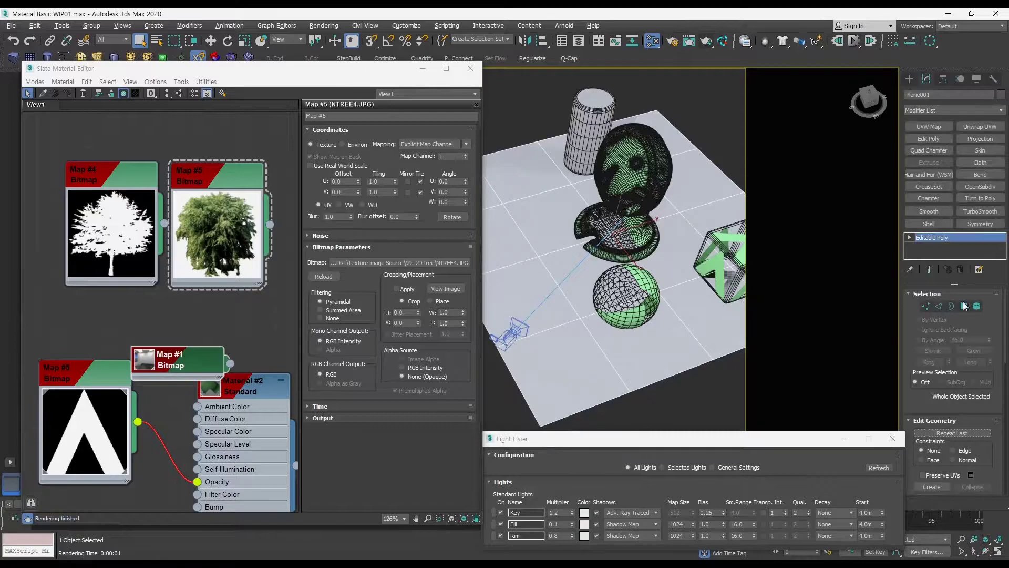
# Clone one polygon of the floor plane upward as a separate object.
pyautogui.click(964, 306)
pyautogui.click(523, 290)
pyautogui.moveTo(530, 281); pyautogui.dragTo(581, 269, button='middle')
pyautogui.keyDown('alt'); pyautogui.moveTo(581, 270); pyautogui.dragTo(576, 242, button='middle'); pyautogui.keyUp('alt')
pyautogui.press('w')
pyautogui.keyDown('shift'); pyautogui.moveTo(576, 268); pyautogui.dragTo(577, 226); pyautogui.keyUp('shift')
pyautogui.click(478, 282)
pyautogui.click(538, 297)
pyautogui.click(964, 309)
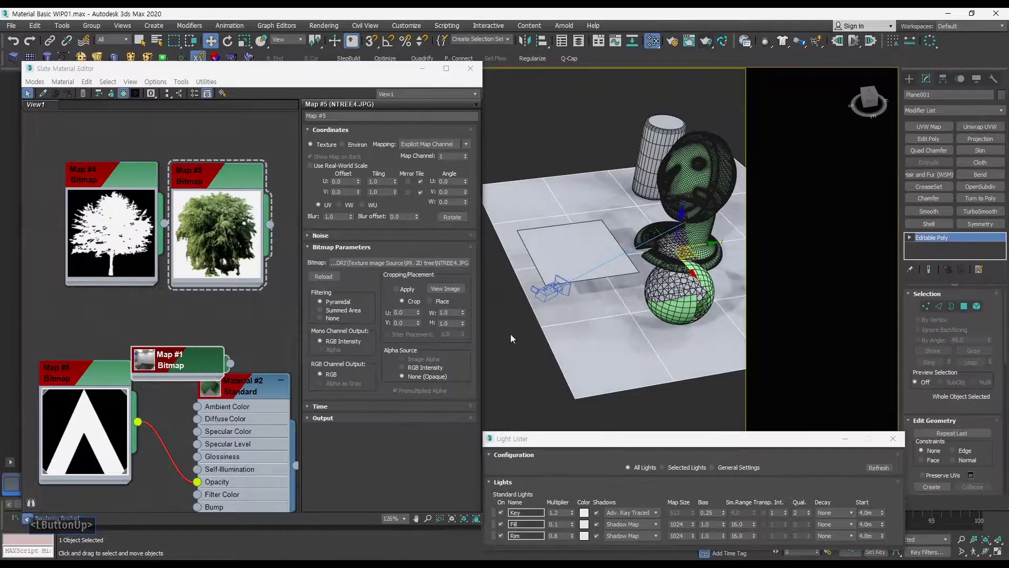
# Select the cloned plane and stand it upright on the floor beside the character.
pyautogui.press('q')
pyautogui.click(503, 360)
pyautogui.click(579, 255)
pyautogui.press('w')
pyautogui.keyDown('alt'); pyautogui.moveTo(594, 268); pyautogui.dragTo(609, 244, button='middle'); pyautogui.keyUp('alt')
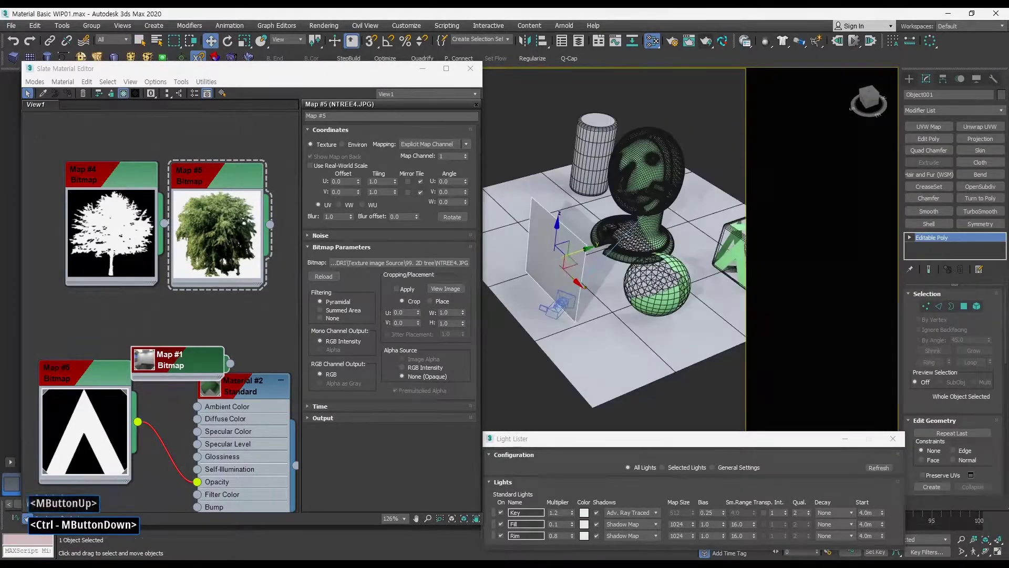
# Create a Standard scanline material beside the tree bitmaps and assign it to the upright plane.
pyautogui.moveTo(259, 337); pyautogui.dragTo(142, 347, button='middle')
pyautogui.rightClick(193, 174)
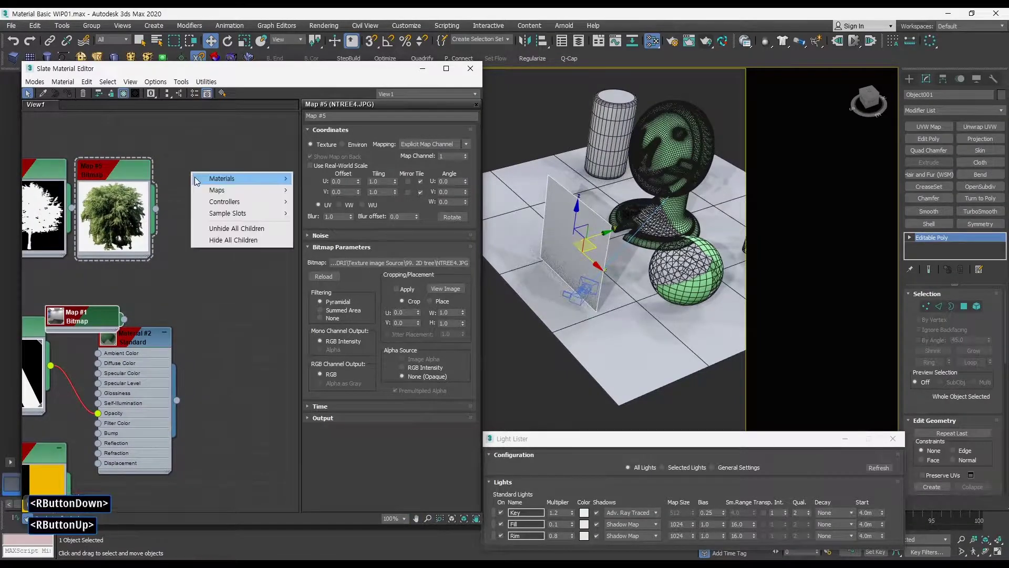
pyautogui.moveTo(237, 178)
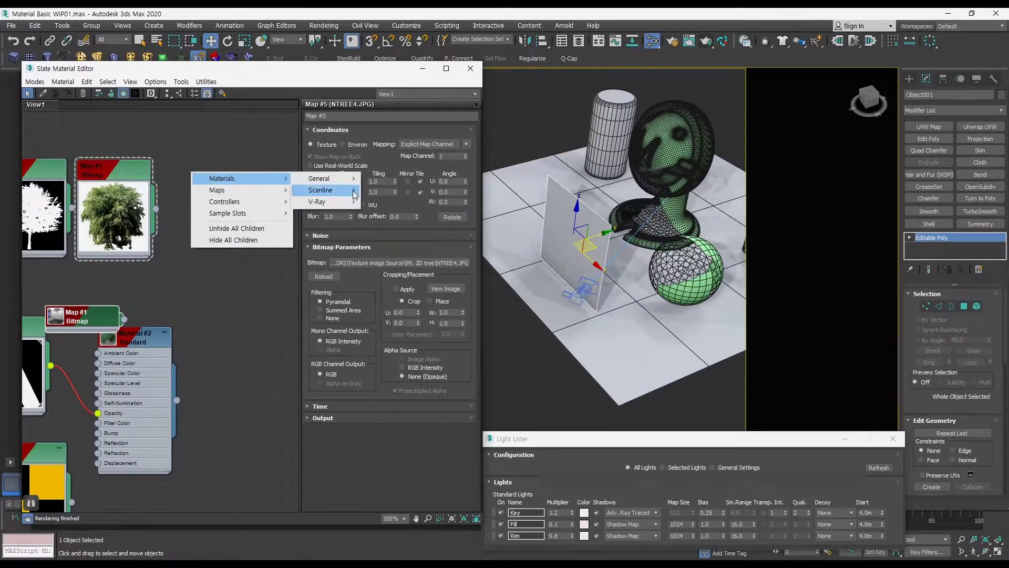
pyautogui.moveTo(347, 189)
pyautogui.click(399, 221)
pyautogui.moveTo(192, 169); pyautogui.dragTo(213, 159)
pyautogui.moveTo(201, 201); pyautogui.dragTo(230, 268, button='middle')
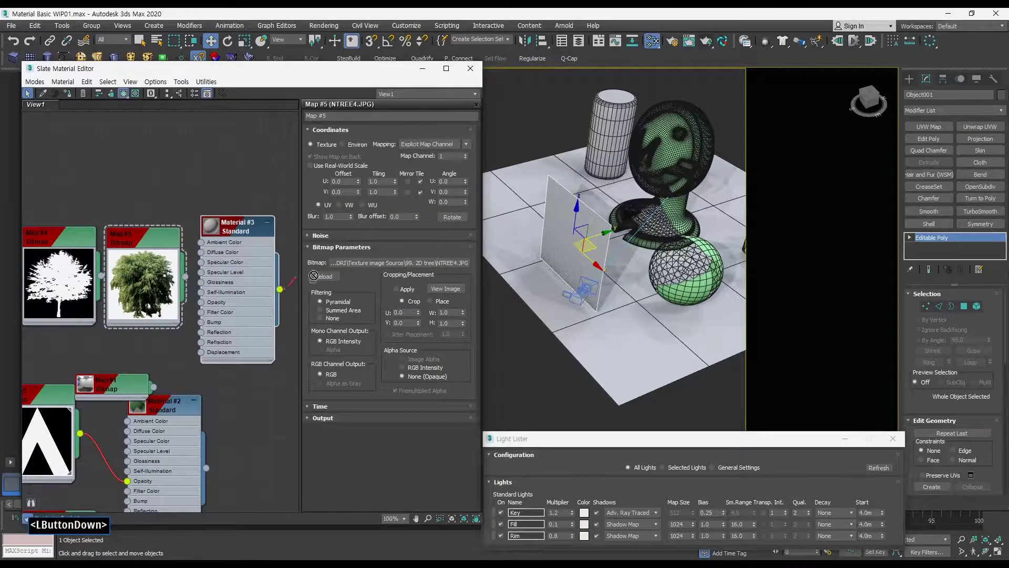
pyautogui.moveTo(567, 240); pyautogui.dragTo(566, 243)
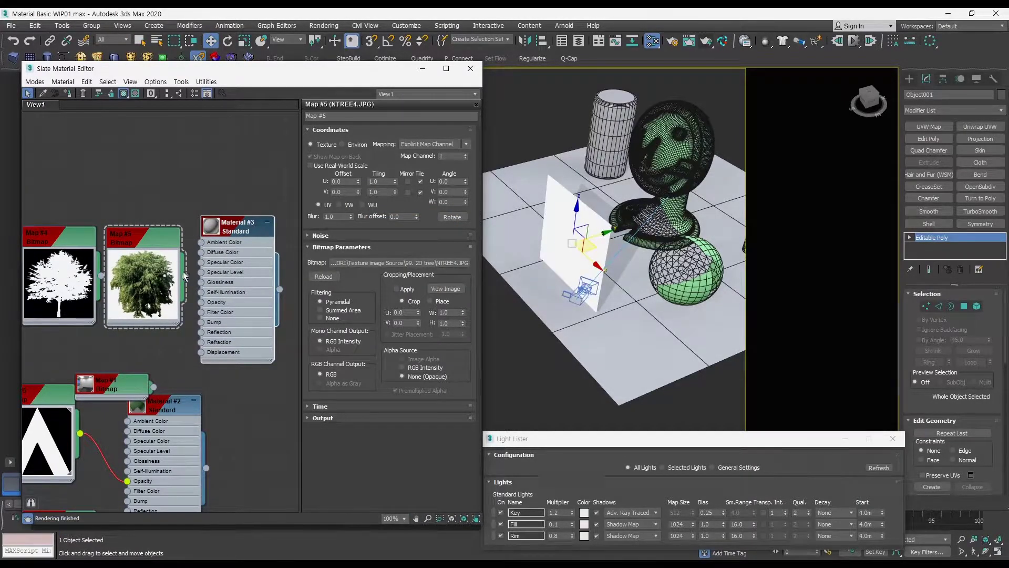
# Preview the image of the NTREE4.JPG bitmap and open the parameters of the NTREE7-1.JPG bitmap.
pyautogui.moveTo(187, 272); pyautogui.dragTo(183, 192)
pyautogui.click(171, 195)
pyautogui.doubleClick(166, 259)
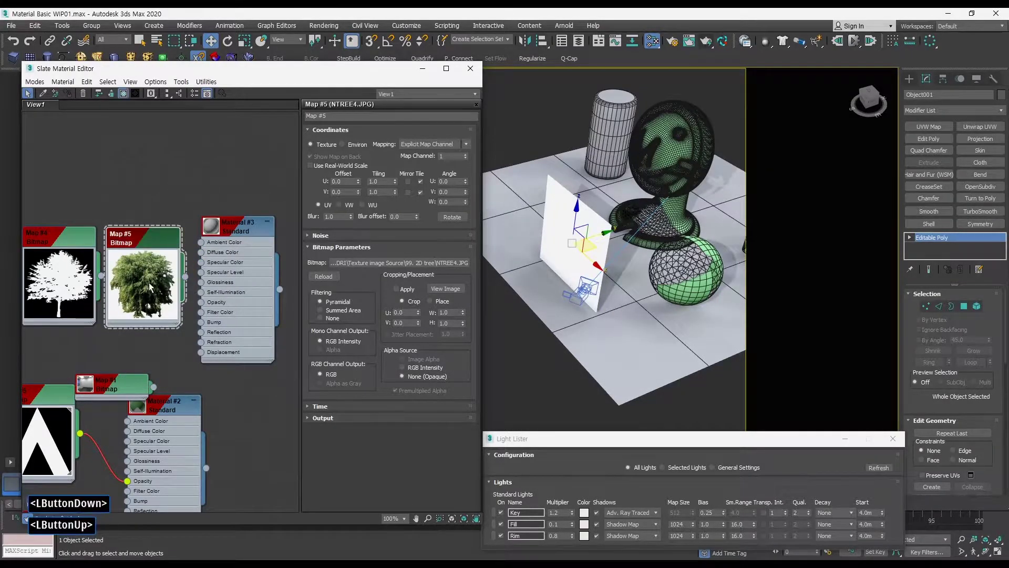
pyautogui.doubleClick(127, 247)
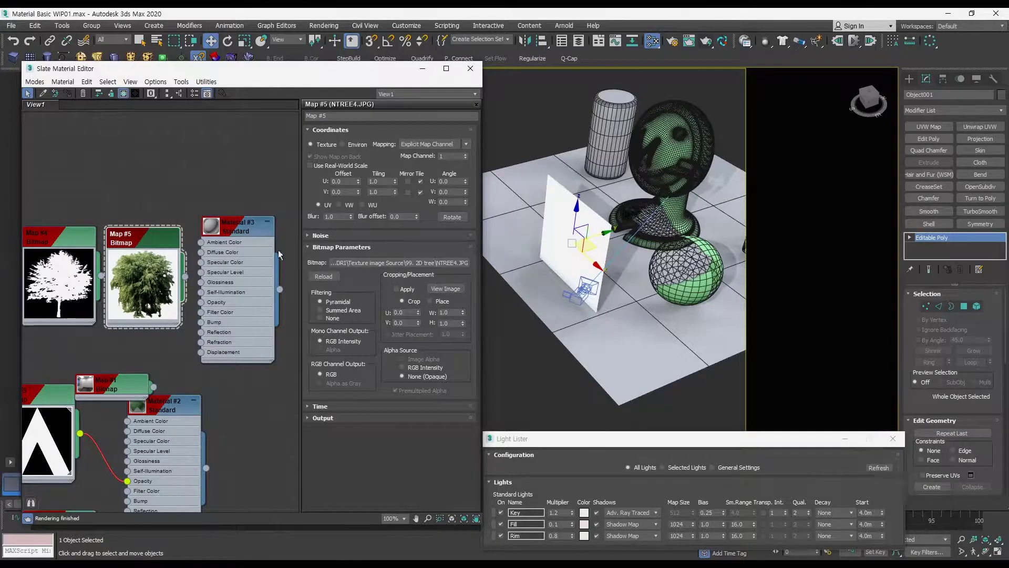
pyautogui.moveTo(201, 269); pyautogui.dragTo(207, 257, button='middle')
pyautogui.click(455, 290)
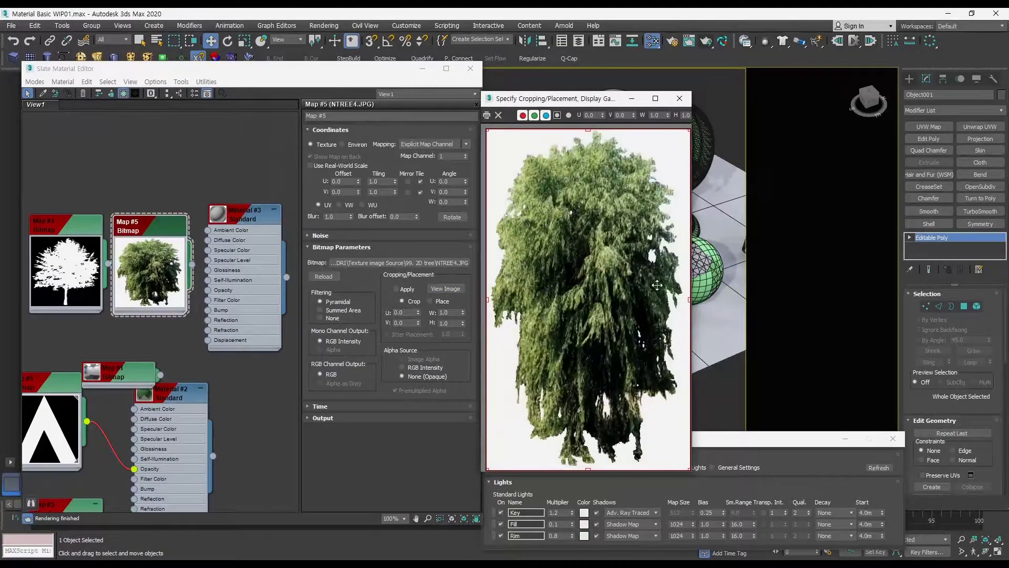
pyautogui.doubleClick(91, 253)
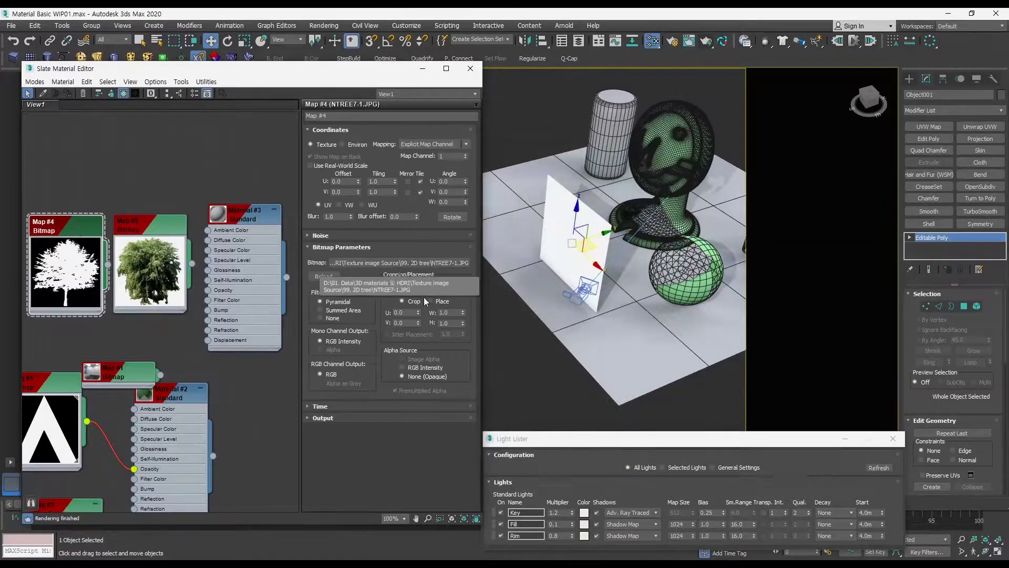
# Preview the image of the NTREE7-1.JPG bitmap and keep the NTREE4.JPG node's thumbnail enlarged.
pyautogui.click(449, 290)
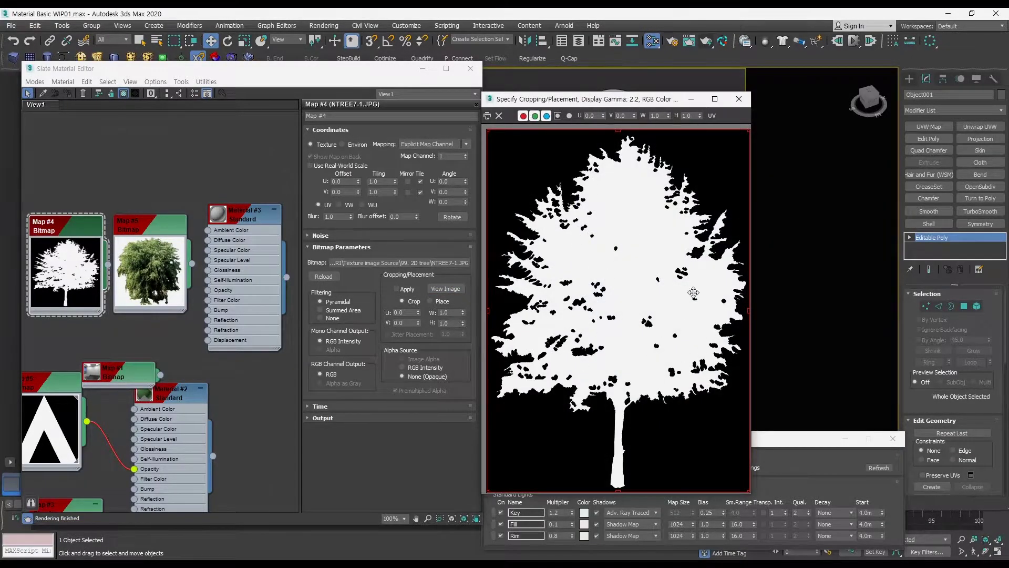
pyautogui.click(739, 99)
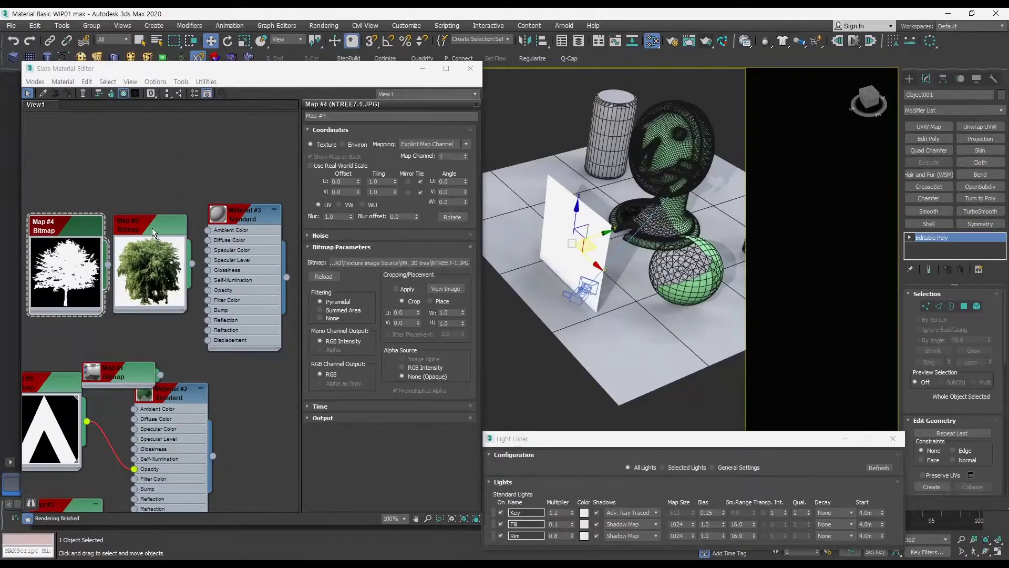
pyautogui.doubleClick(149, 266)
pyautogui.doubleClick(124, 225)
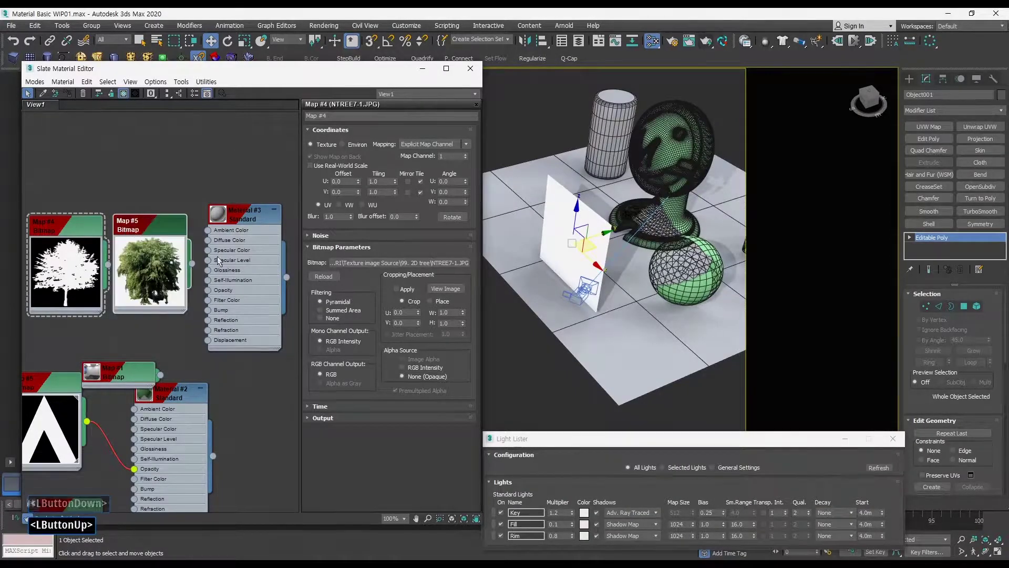
pyautogui.doubleClick(141, 262)
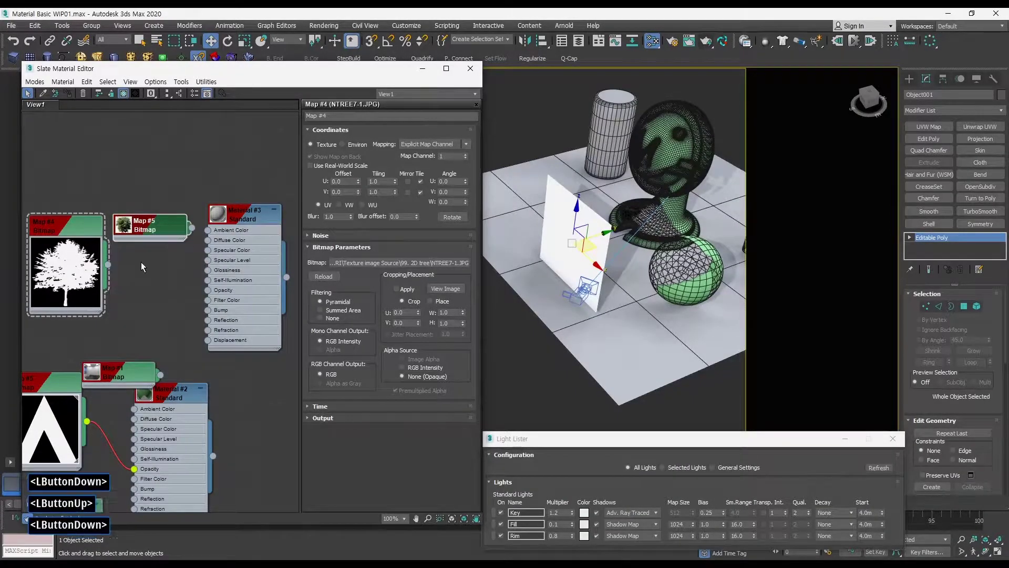
pyautogui.doubleClick(130, 230)
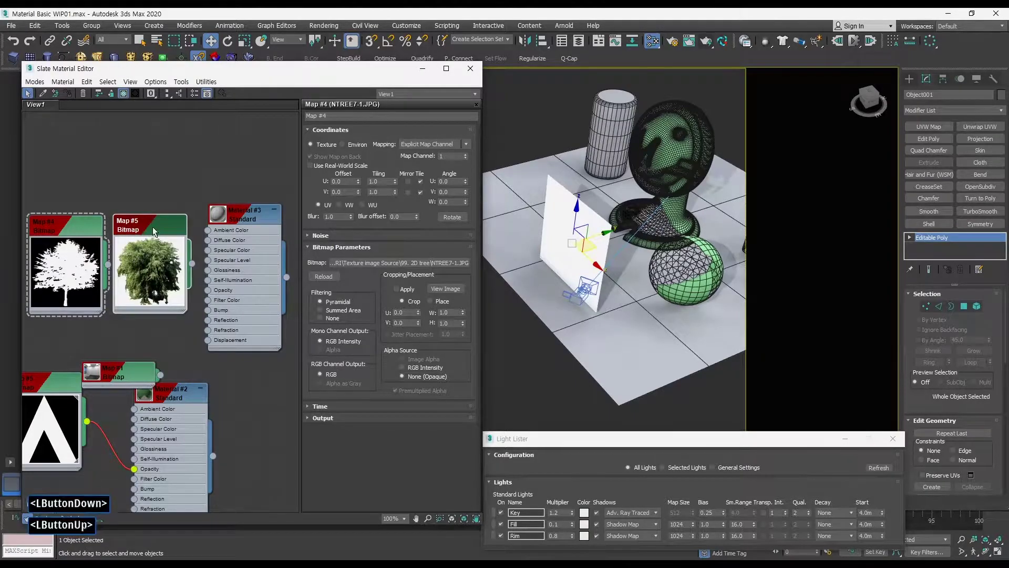
# Connect the NTREE4.JPG bitmap to the new material's Diffuse Color and the NTREE7-1.JPG bitmap to its Glossiness.
pyautogui.click(153, 227)
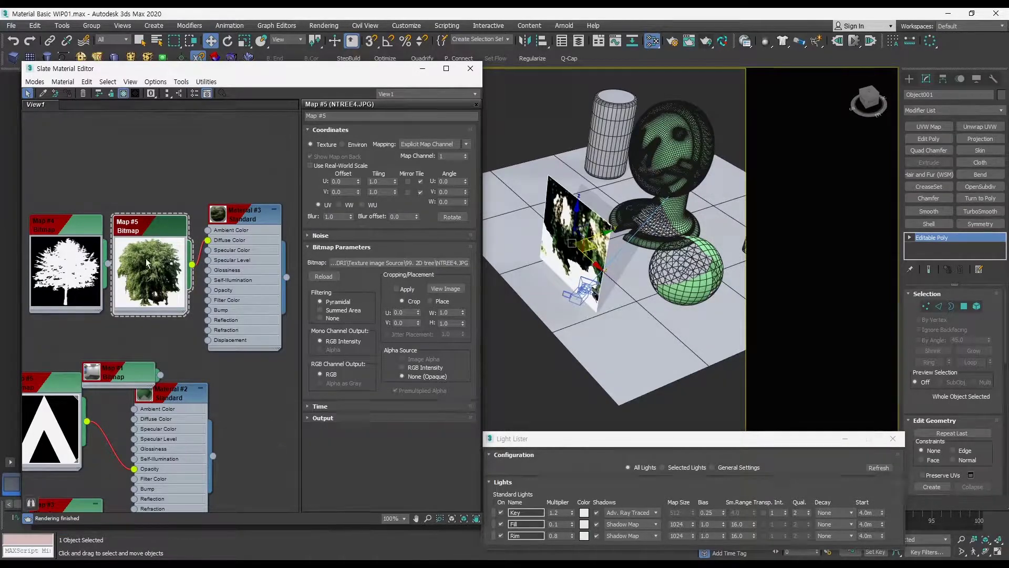
pyautogui.moveTo(106, 267); pyautogui.dragTo(210, 289)
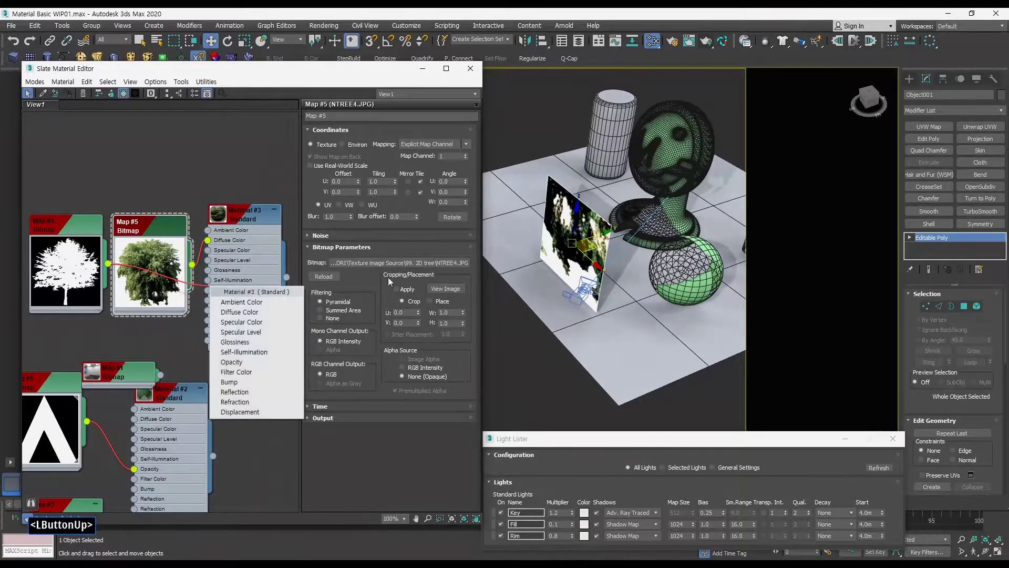
pyautogui.click(237, 342)
# Render the perspective view to check the tree texture on the upright plane.
pyautogui.moveTo(616, 259)
pyautogui.mouseDown(button='middle')
pyautogui.moveTo(633, 265)
pyautogui.moveTo(604, 246)
pyautogui.moveTo(613, 248)
pyautogui.mouseUp(button='middle')
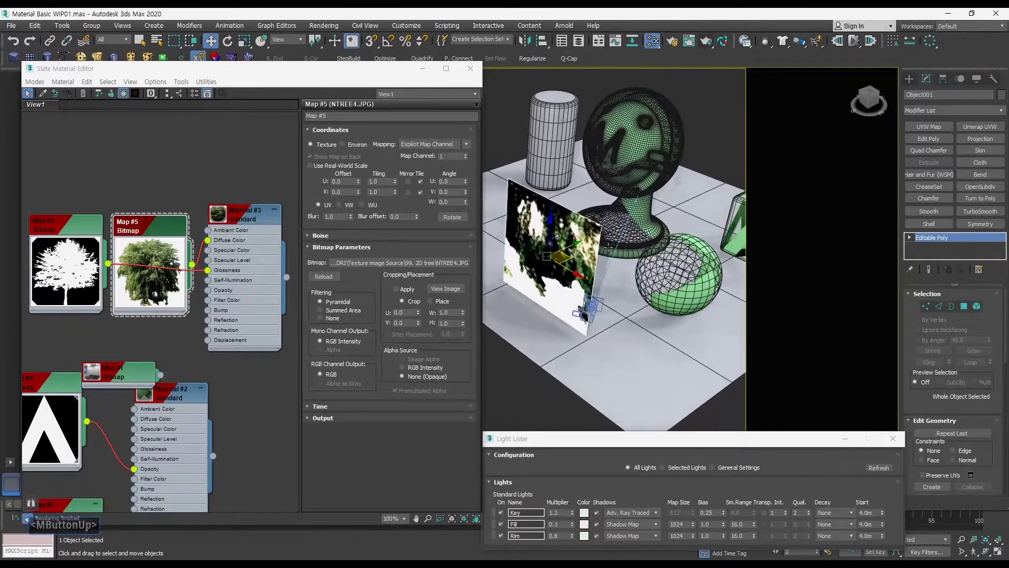
pyautogui.hotkey('shift', 'q')
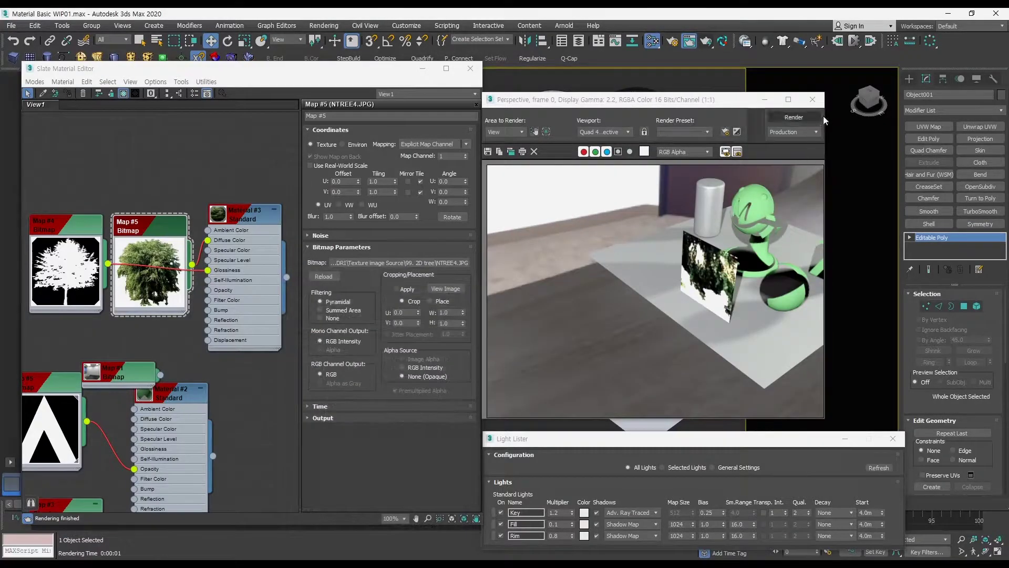
pyautogui.click(812, 99)
pyautogui.moveTo(699, 168); pyautogui.dragTo(714, 164, button='middle')
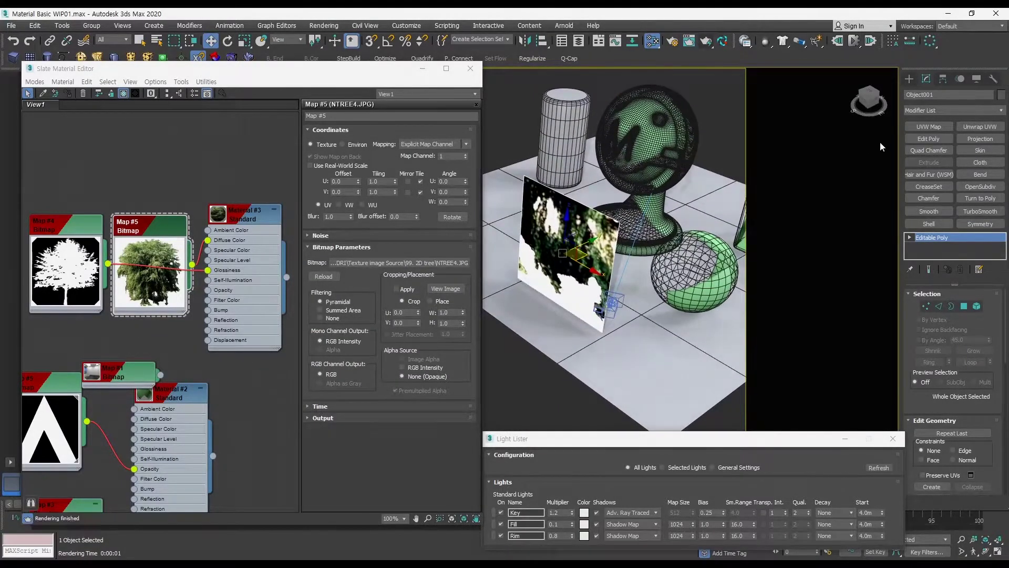
# Fit the tree texture to the upright plane with a UVW Map collapsed into Editable Poly, and test-render it.
pyautogui.click(931, 126)
pyautogui.keyDown('alt'); pyautogui.moveTo(664, 317); pyautogui.dragTo(606, 310, button='middle'); pyautogui.keyUp('alt')
pyautogui.hotkey('alt', 'e')
pyautogui.keyDown('alt'); pyautogui.moveTo(606, 310); pyautogui.dragTo(594, 312, button='middle'); pyautogui.keyUp('alt')
pyautogui.moveTo(594, 312); pyautogui.dragTo(591, 308, button='middle')
pyautogui.hotkey('shift', 'q')
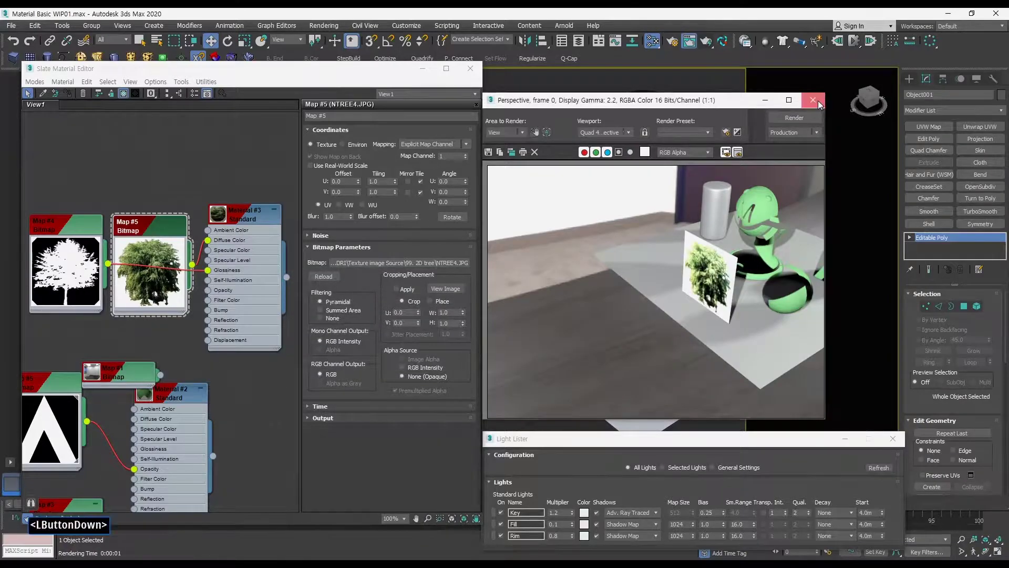
pyautogui.click(813, 101)
# Rewire the NTREE7-1.JPG bitmap from Glossiness to Opacity and arrange both tree bitmaps neatly beside the material.
pyautogui.moveTo(173, 226); pyautogui.dragTo(162, 141)
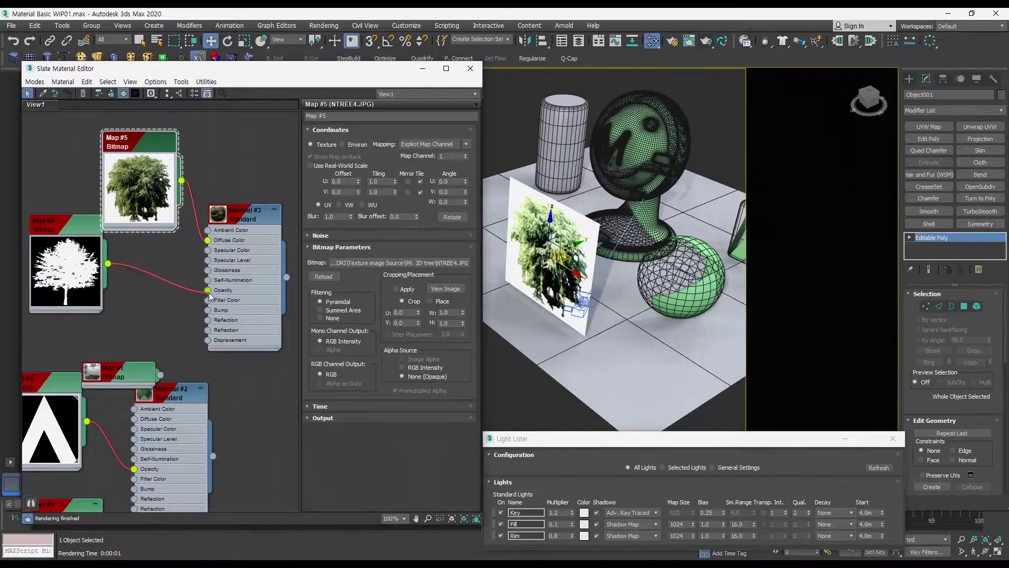
pyautogui.moveTo(208, 293); pyautogui.dragTo(208, 291)
pyautogui.moveTo(79, 228); pyautogui.dragTo(152, 260)
pyautogui.moveTo(253, 219); pyautogui.dragTo(253, 198)
# Render the opacity-mapped tree plane from a new viewing angle.
pyautogui.moveTo(564, 312); pyautogui.dragTo(548, 331, button='middle')
pyautogui.keyDown('alt'); pyautogui.moveTo(549, 331); pyautogui.dragTo(594, 294, button='middle'); pyautogui.keyUp('alt')
pyautogui.press('q')
pyautogui.hotkey('shift', 'q')
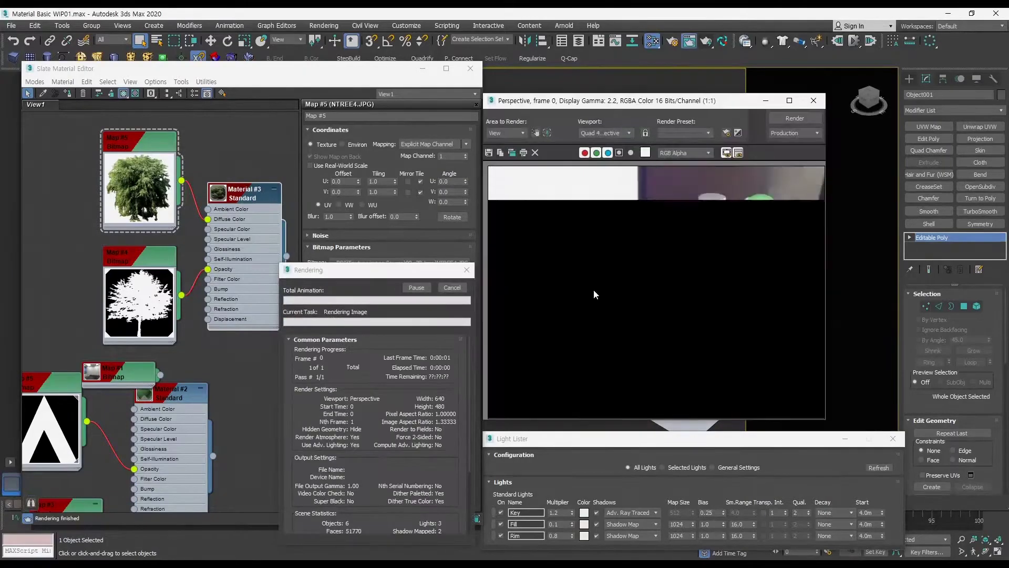
pyautogui.click(815, 101)
# Reset the tree material's Glossiness to 0 and render the plane from two different angles.
pyautogui.moveTo(643, 284); pyautogui.dragTo(620, 251, button='middle')
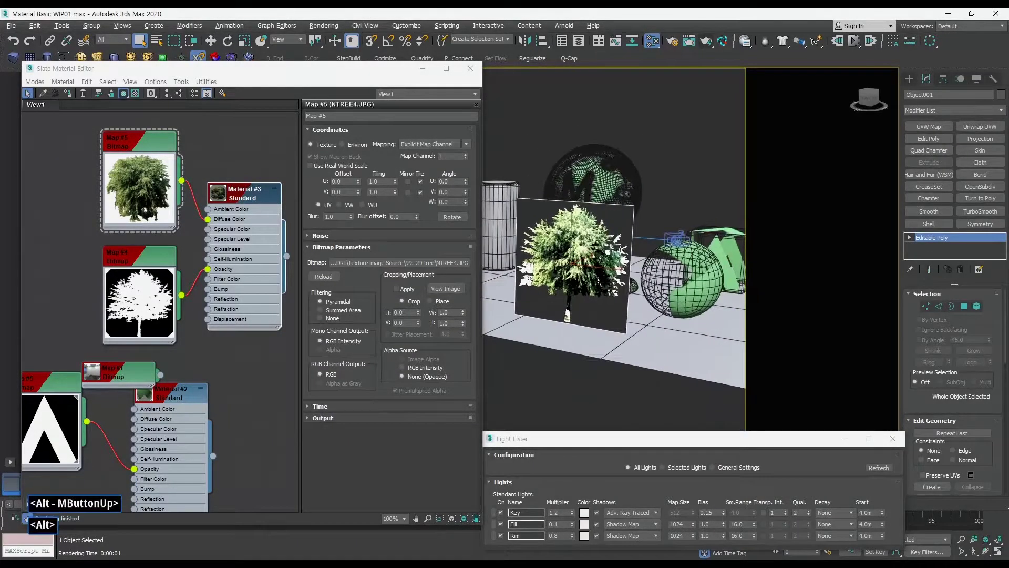
pyautogui.doubleClick(264, 196)
pyautogui.rightClick(379, 246)
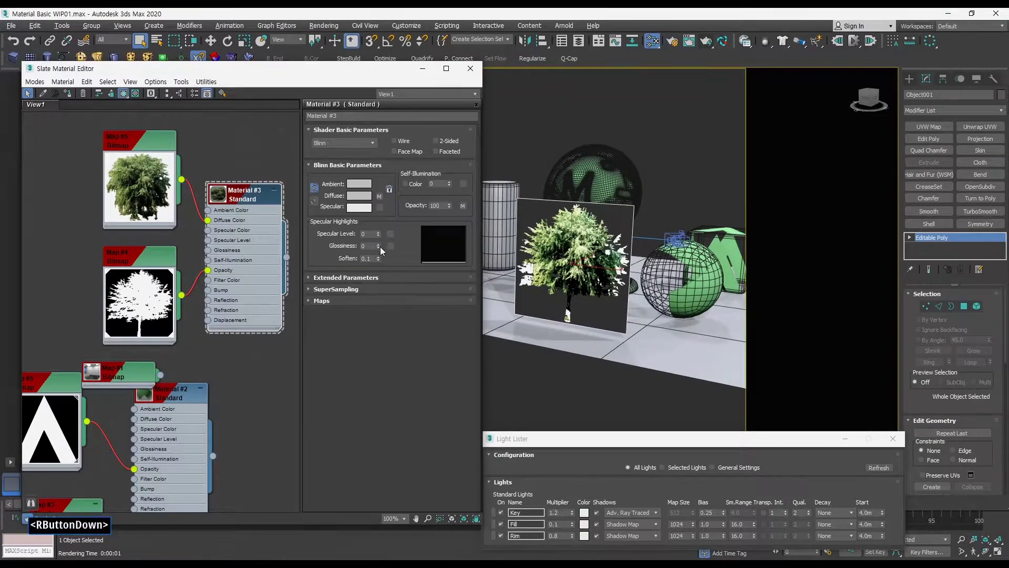
pyautogui.keyDown('alt'); pyautogui.moveTo(631, 262); pyautogui.dragTo(591, 268, button='middle'); pyautogui.keyUp('alt')
pyautogui.hotkey('shift', 'q')
pyautogui.click(814, 101)
pyautogui.keyDown('alt'); pyautogui.moveTo(683, 210); pyautogui.dragTo(638, 205, button='middle'); pyautogui.keyUp('alt')
pyautogui.hotkey('shift', 'q')
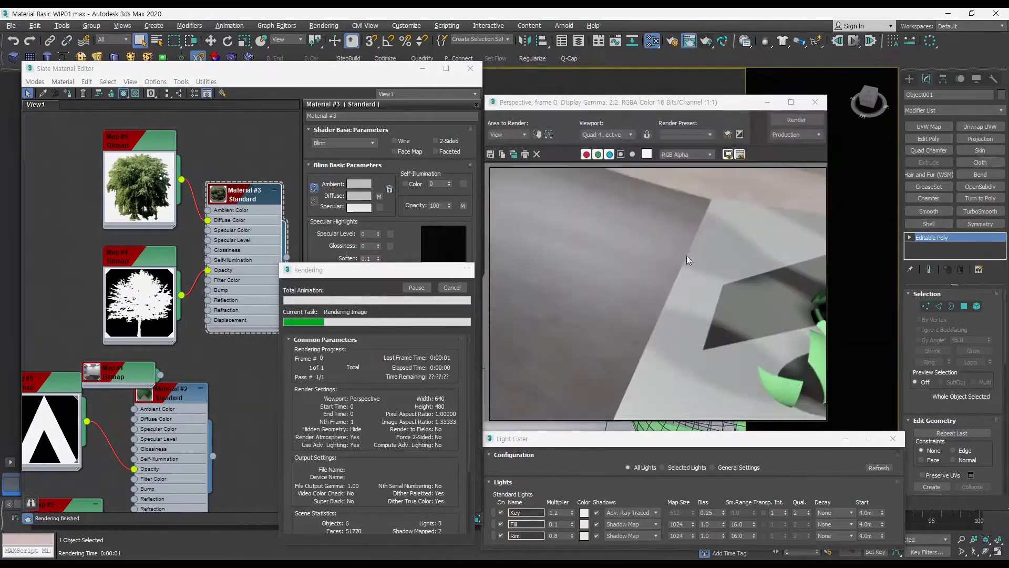
pyautogui.click(816, 102)
# Turn on transparent shadows for the Key light and render the tree and its shadow from two angles.
pyautogui.keyDown('alt'); pyautogui.moveTo(689, 286); pyautogui.dragTo(632, 240, button='middle'); pyautogui.keyUp('alt')
pyautogui.keyDown('ctrl'); pyautogui.keyDown('alt'); pyautogui.moveTo(632, 240); pyautogui.dragTo(631, 279, button='middle'); pyautogui.keyUp('alt'); pyautogui.keyUp('ctrl')
pyautogui.keyDown('alt'); pyautogui.moveTo(631, 278); pyautogui.dragTo(617, 320, button='middle'); pyautogui.keyUp('alt')
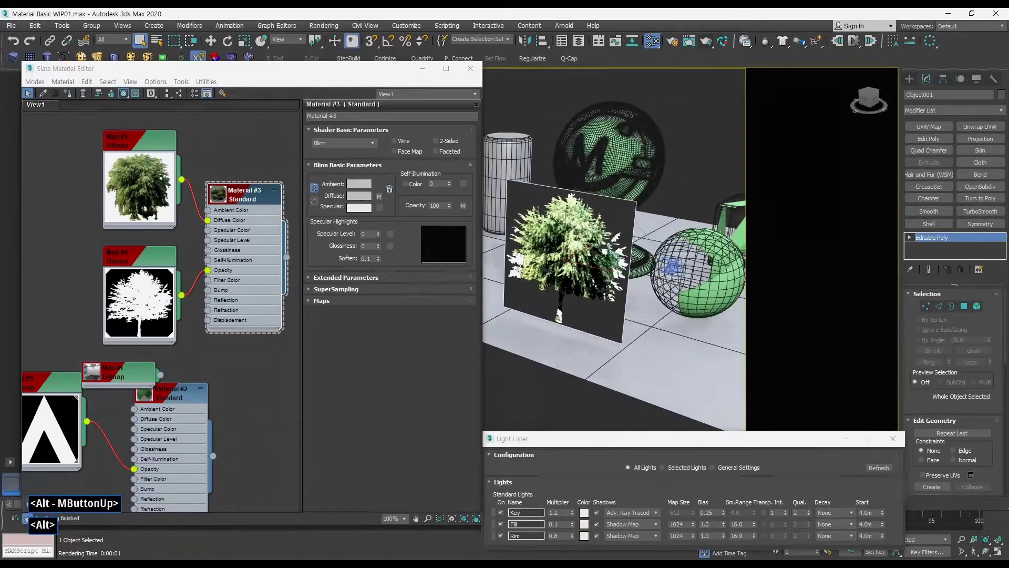
pyautogui.click(764, 513)
pyautogui.keyDown('alt'); pyautogui.moveTo(697, 250); pyautogui.dragTo(652, 289, button='middle'); pyautogui.keyUp('alt')
pyautogui.hotkey('shift', 'q')
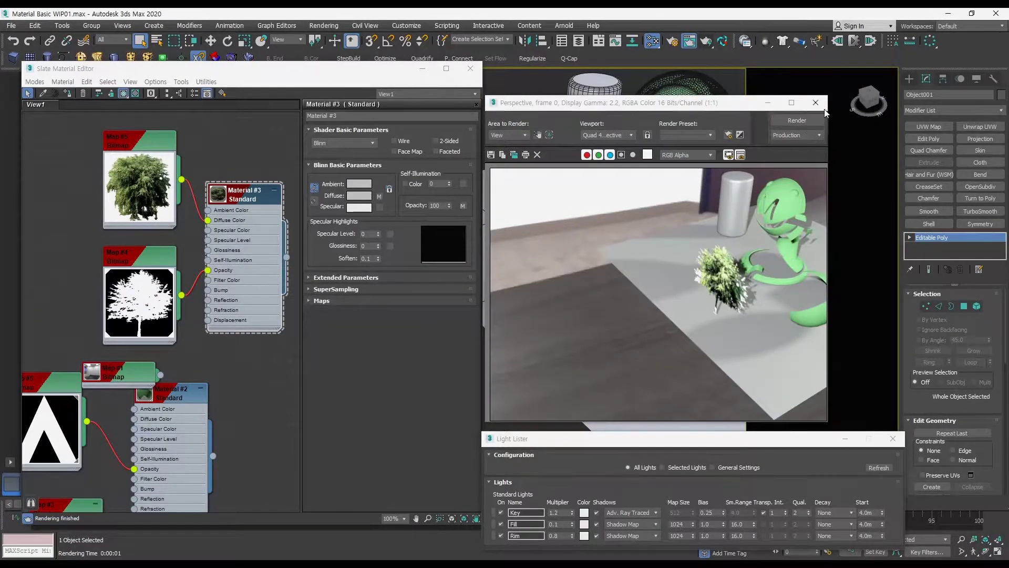
pyautogui.click(816, 103)
pyautogui.keyDown('alt'); pyautogui.moveTo(652, 273); pyautogui.dragTo(630, 289, button='middle'); pyautogui.keyUp('alt')
pyautogui.hotkey('shift', 'q')
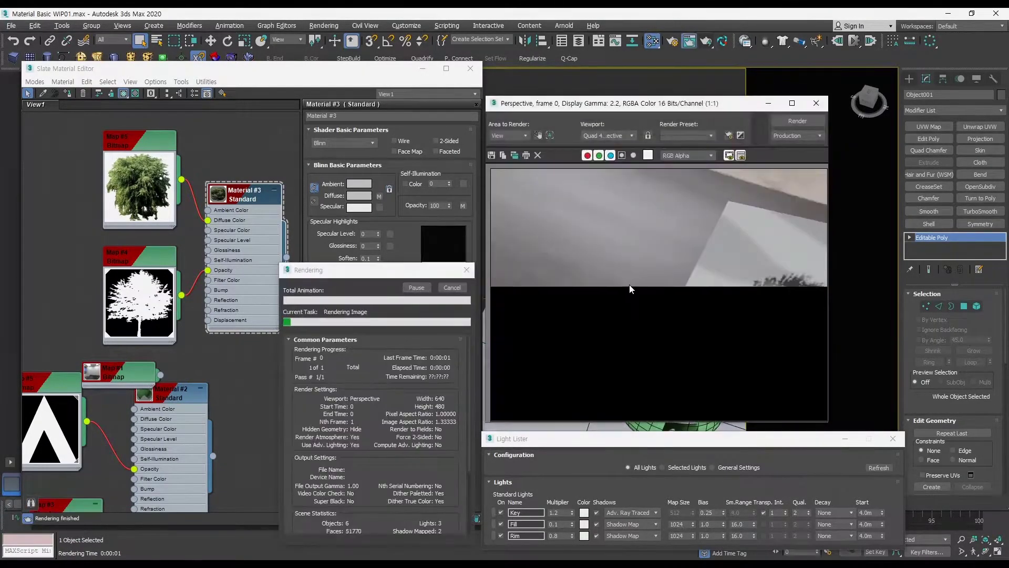
pyautogui.click(813, 105)
# Rotate-clone the tree plane around its vertical axis as three copies to form crossed planes.
pyautogui.moveTo(657, 253)
pyautogui.keyDown('alt'); pyautogui.mouseDown(button='middle')
pyautogui.moveTo(639, 275)
pyautogui.moveTo(670, 266)
pyautogui.moveTo(660, 271)
pyautogui.mouseUp(button='middle'); pyautogui.keyUp('alt')
pyautogui.press('e')
pyautogui.keyDown('shift'); pyautogui.moveTo(598, 283); pyautogui.dragTo(682, 261); pyautogui.keyUp('shift')
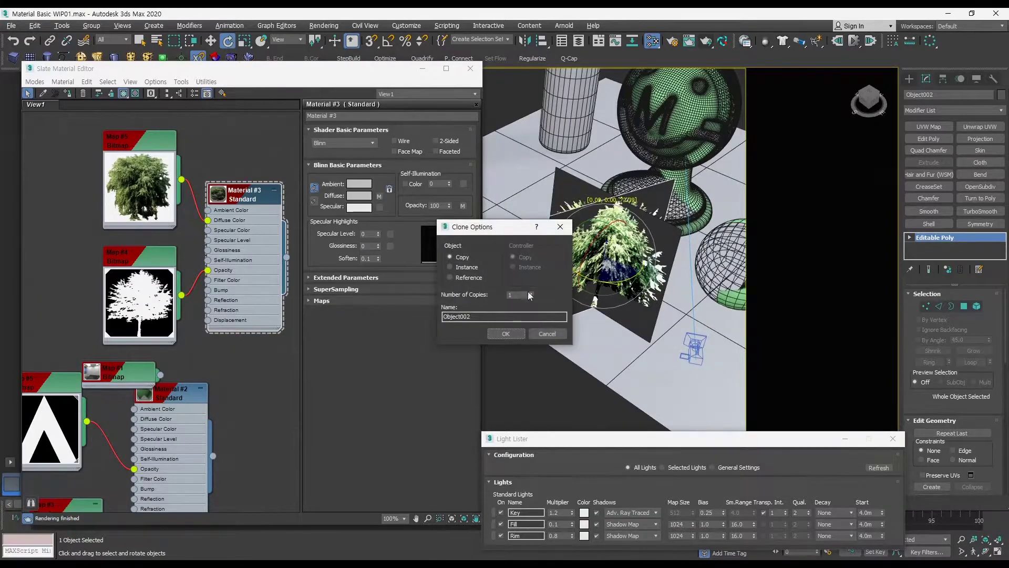
pyautogui.click(531, 293)
pyautogui.click(531, 292)
pyautogui.click(506, 334)
# Render the crossed-plane tree close up, from far away and from a medium distance.
pyautogui.press('w')
pyautogui.keyDown('alt'); pyautogui.moveTo(655, 288); pyautogui.dragTo(633, 272, button='middle'); pyautogui.keyUp('alt')
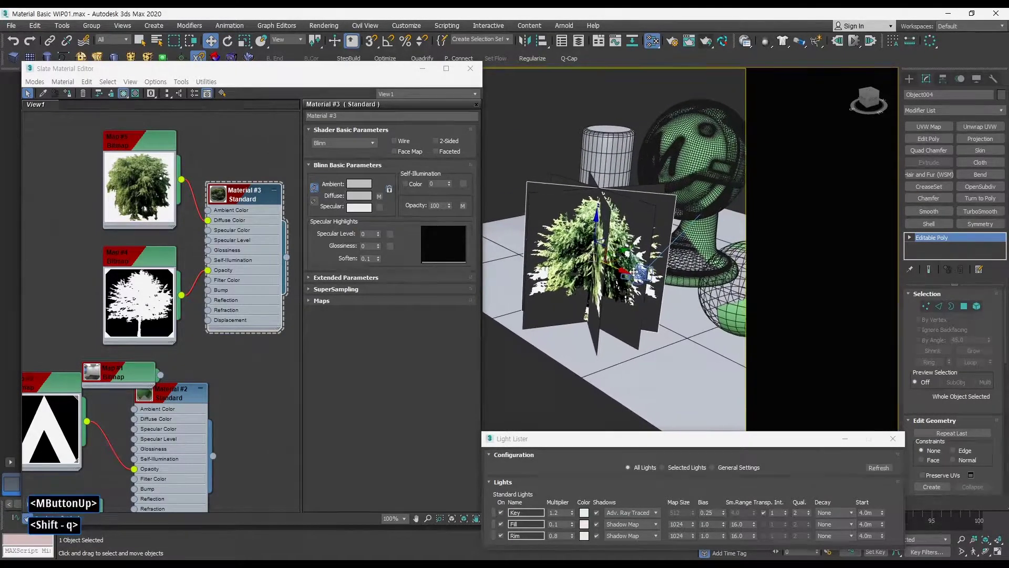
pyautogui.hotkey('shift', 'q')
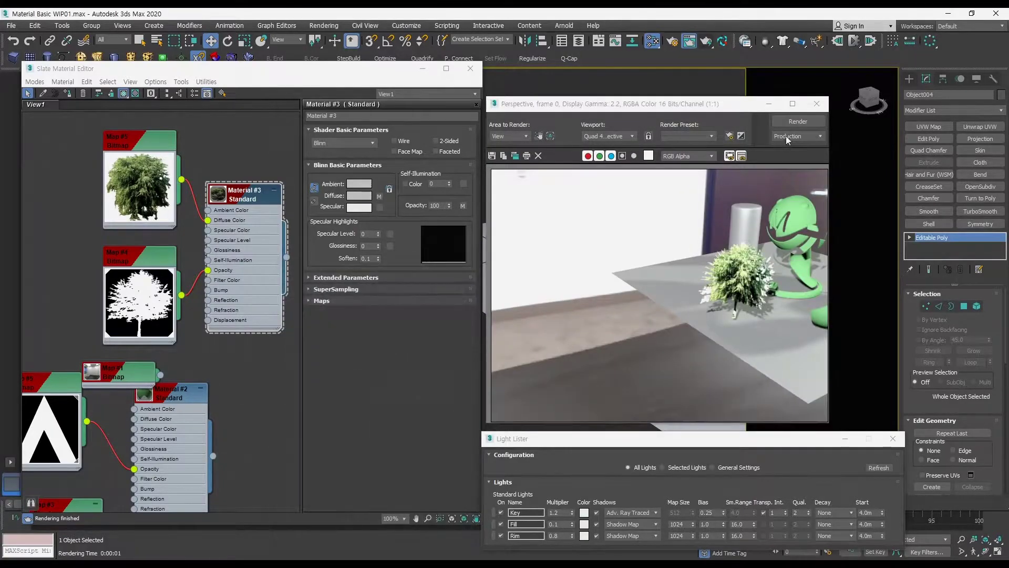
pyautogui.click(817, 104)
pyautogui.keyDown('ctrl'); pyautogui.keyDown('alt'); pyautogui.moveTo(607, 226); pyautogui.dragTo(572, 326, button='middle'); pyautogui.keyUp('alt'); pyautogui.keyUp('ctrl')
pyautogui.keyDown('ctrl'); pyautogui.keyDown('alt'); pyautogui.moveTo(586, 278); pyautogui.dragTo(539, 240, button='middle'); pyautogui.keyUp('alt'); pyautogui.keyUp('ctrl')
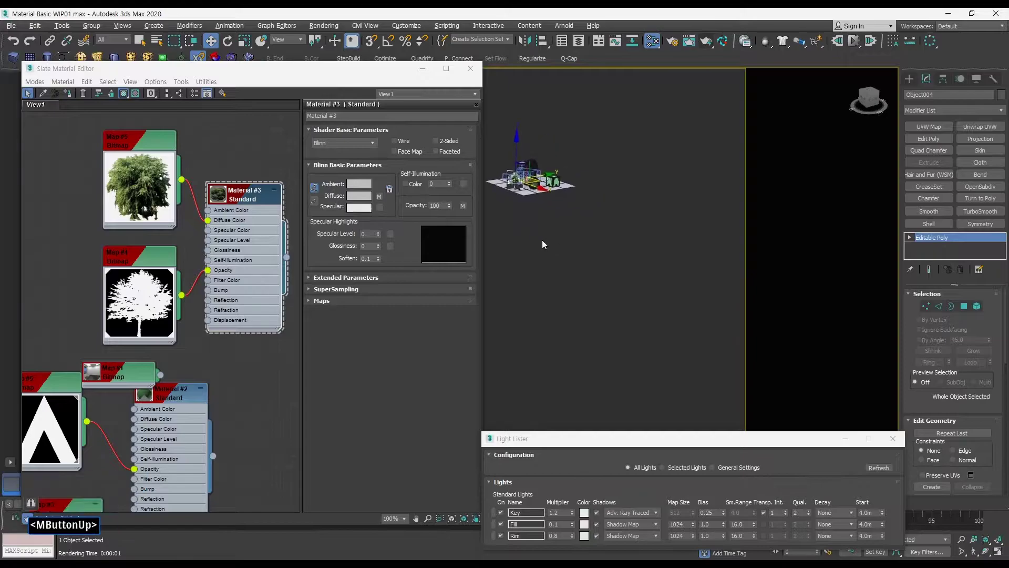
pyautogui.hotkey('shift', 'q')
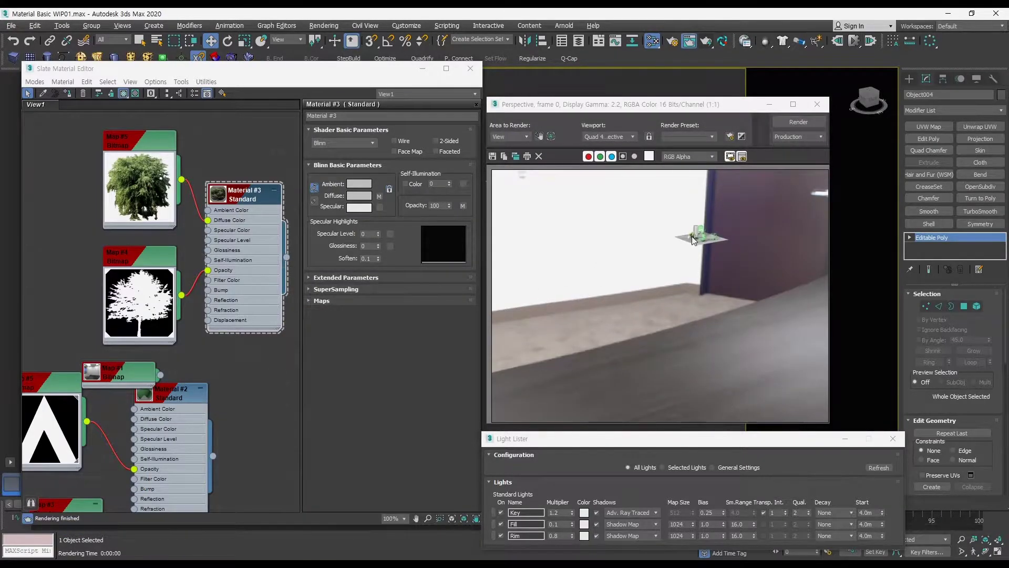
pyautogui.click(817, 104)
pyautogui.moveTo(537, 232); pyautogui.dragTo(571, 282, button='middle')
pyautogui.keyDown('ctrl'); pyautogui.keyDown('alt'); pyautogui.moveTo(570, 282); pyautogui.dragTo(633, 218, button='middle'); pyautogui.keyUp('alt'); pyautogui.keyUp('ctrl')
pyautogui.hotkey('shift', 'q')
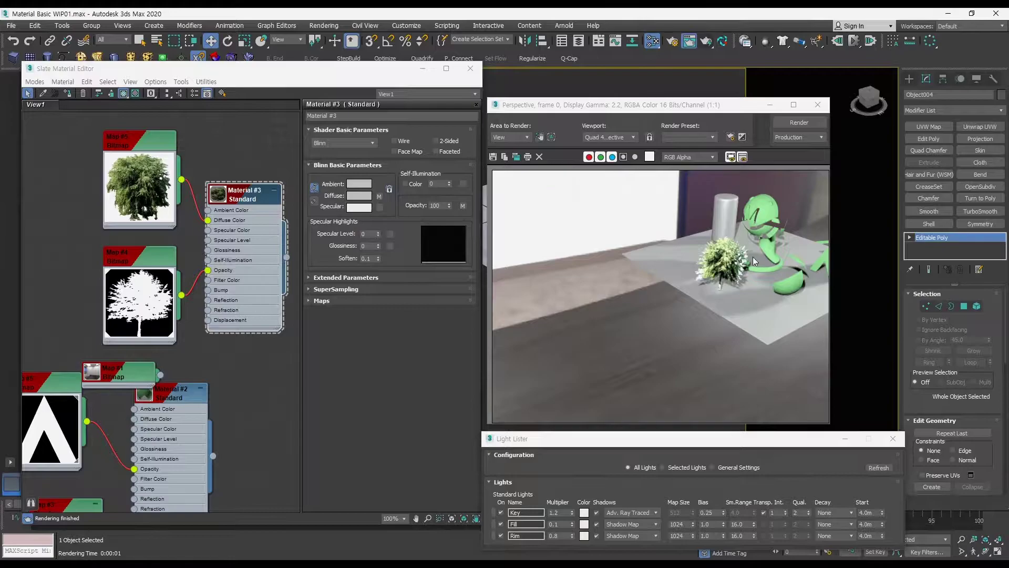
pyautogui.click(818, 105)
# Select all the crossed tree planes from a level side view and delete them.
pyautogui.keyDown('alt'); pyautogui.moveTo(589, 234); pyautogui.dragTo(627, 233, button='middle'); pyautogui.keyUp('alt')
pyautogui.keyDown('ctrl'); pyautogui.keyDown('alt'); pyautogui.moveTo(627, 233); pyautogui.dragTo(615, 240, button='middle'); pyautogui.keyUp('alt'); pyautogui.keyUp('ctrl')
pyautogui.moveTo(615, 240)
pyautogui.keyDown('alt'); pyautogui.mouseDown(button='middle')
pyautogui.moveTo(555, 227)
pyautogui.moveTo(629, 230)
pyautogui.mouseUp(button='middle'); pyautogui.keyUp('alt')
pyautogui.keyDown('alt'); pyautogui.moveTo(629, 230); pyautogui.dragTo(633, 194, button='middle'); pyautogui.keyUp('alt')
pyautogui.press('q')
pyautogui.moveTo(503, 286); pyautogui.dragTo(693, 313)
pyautogui.press('Delete')
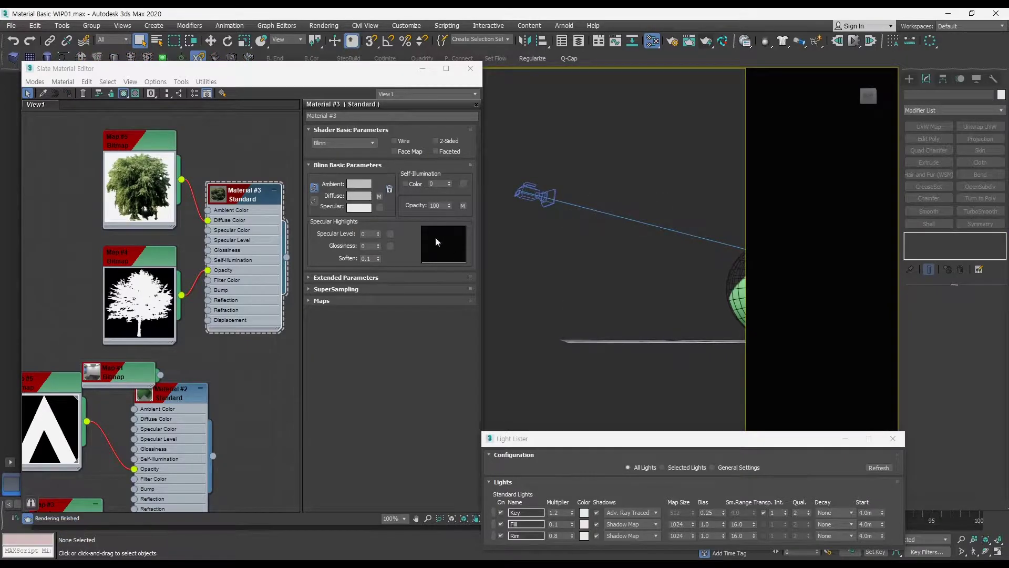
# Delete the tree material and its two connected tree bitmaps from the material graph.
pyautogui.moveTo(89, 151); pyautogui.dragTo(276, 298)
pyautogui.middleClick(316, 288)
pyautogui.middleClick(316, 277)
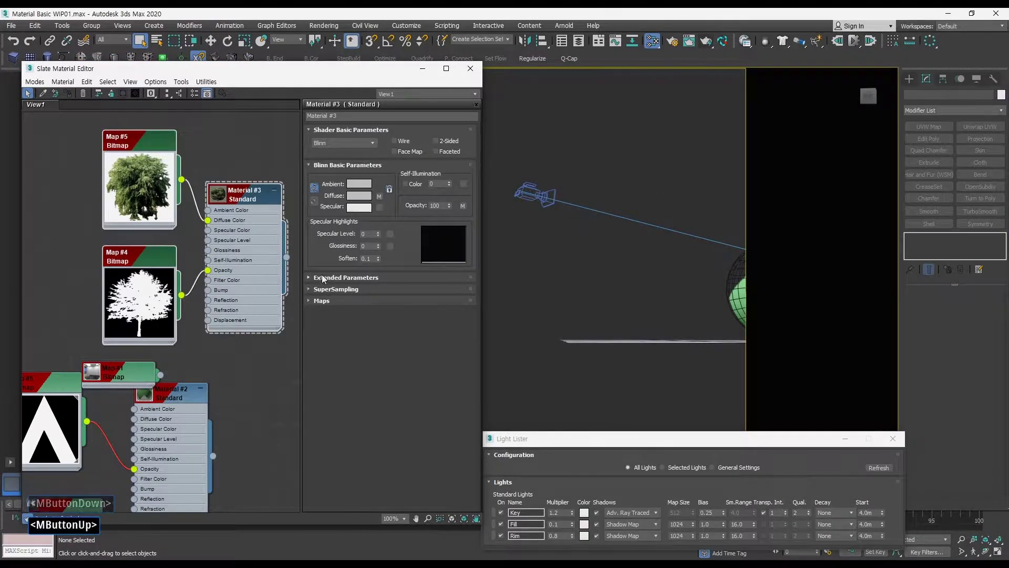
pyautogui.press('Delete')
pyautogui.moveTo(684, 312)
pyautogui.mouseDown(button='middle')
pyautogui.moveTo(564, 282)
pyautogui.moveTo(581, 293)
pyautogui.mouseUp(button='middle')
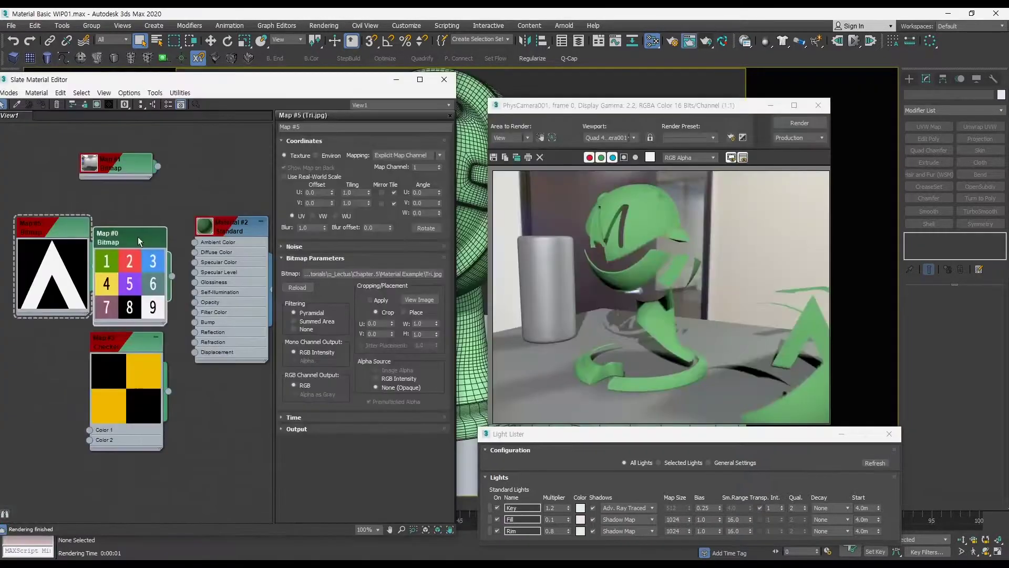
# Move the triangle bitmap aside, connect the numbered color-grid bitmap to the green material's Opacity, and render the camera view.
pyautogui.moveTo(71, 232); pyautogui.dragTo(51, 348)
pyautogui.moveTo(139, 215); pyautogui.dragTo(97, 216)
pyautogui.moveTo(137, 244); pyautogui.dragTo(195, 303)
pyautogui.click(797, 125)
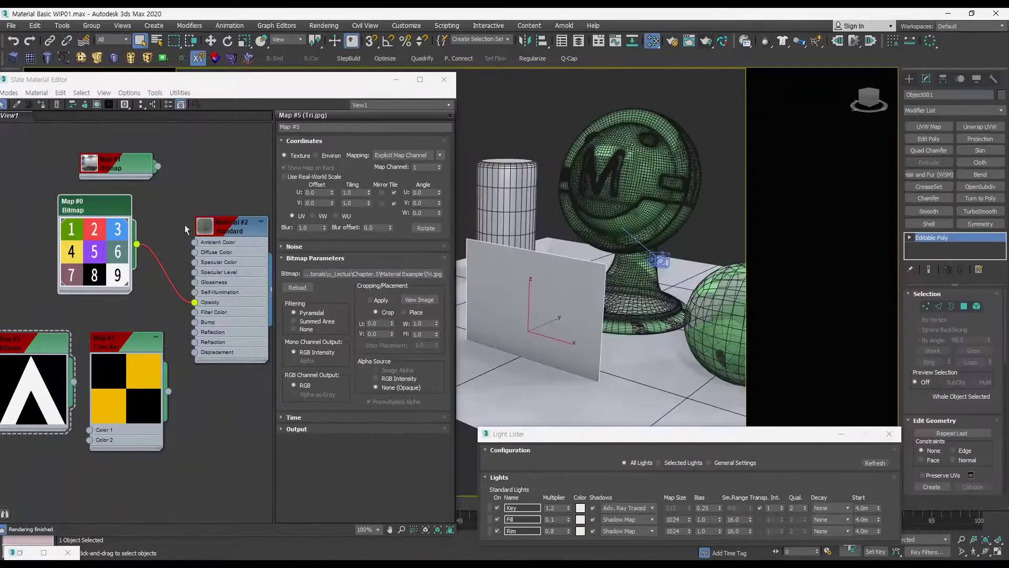
# Assign the green Standard material to the upright plane and render the perspective view.
pyautogui.moveTo(230, 230); pyautogui.dragTo(209, 229)
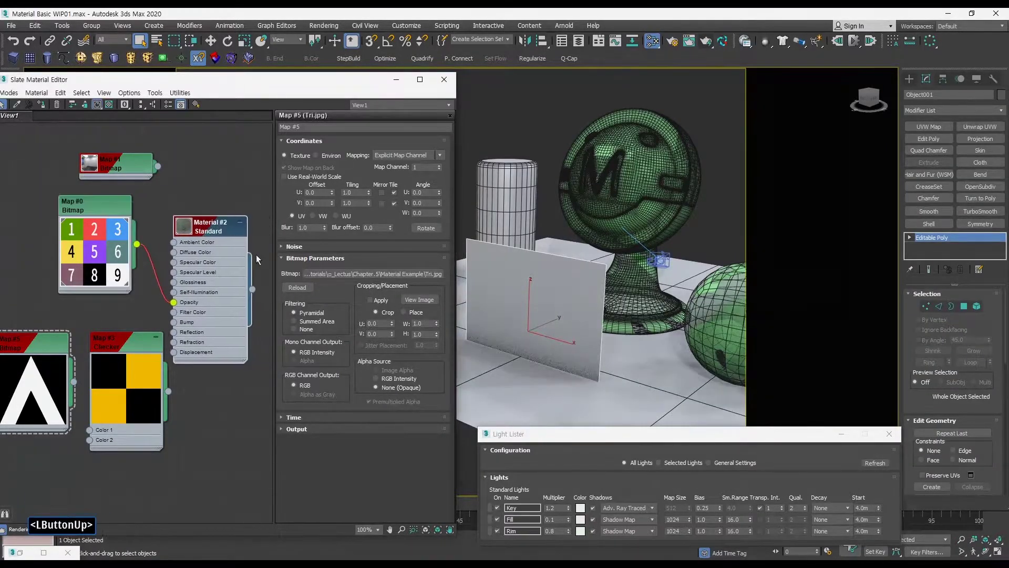
pyautogui.moveTo(253, 289); pyautogui.dragTo(560, 309)
pyautogui.hotkey('shift', 'q')
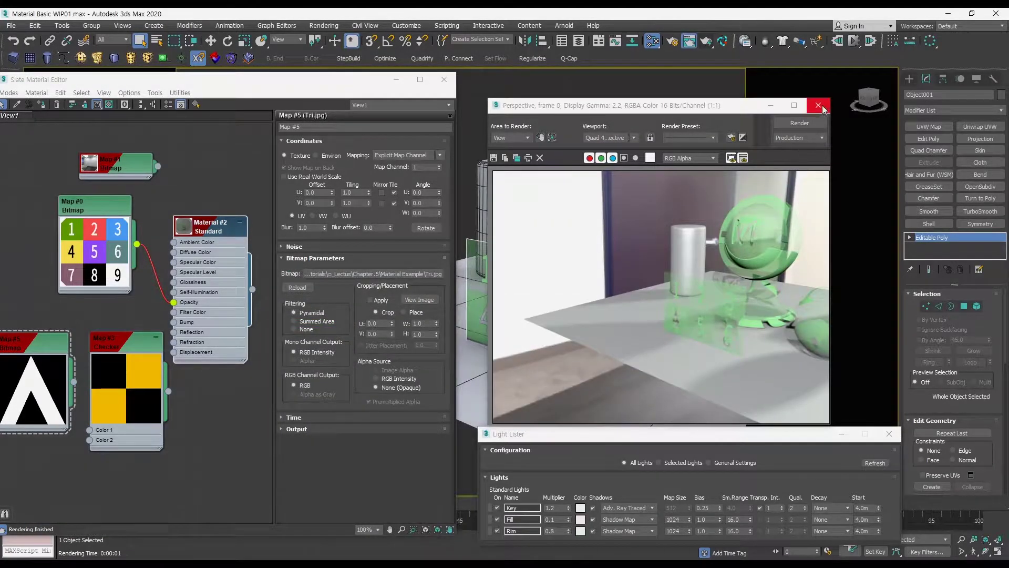
pyautogui.click(819, 106)
# Move the upright plane slightly, isolate it from the other objects and render it alone.
pyautogui.press('w')
pyautogui.moveTo(547, 252); pyautogui.dragTo(545, 245)
pyautogui.hotkey('shift', 'q')
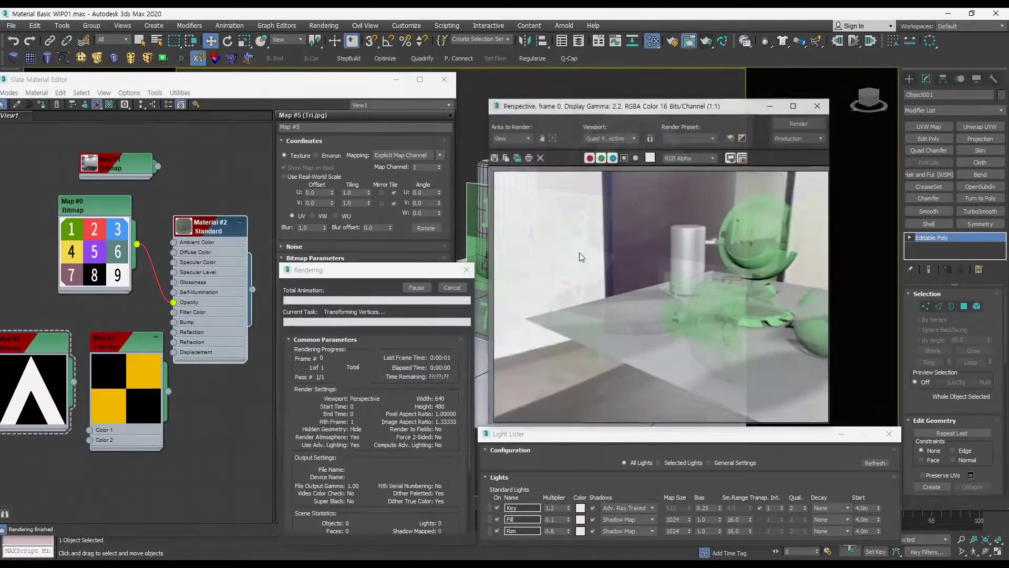
pyautogui.click(818, 105)
pyautogui.hotkey('alt', 'q')
pyautogui.moveTo(578, 270)
pyautogui.mouseDown(button='middle')
pyautogui.moveTo(638, 259)
pyautogui.moveTo(584, 265)
pyautogui.mouseUp(button='middle')
pyautogui.hotkey('shift', 'q')
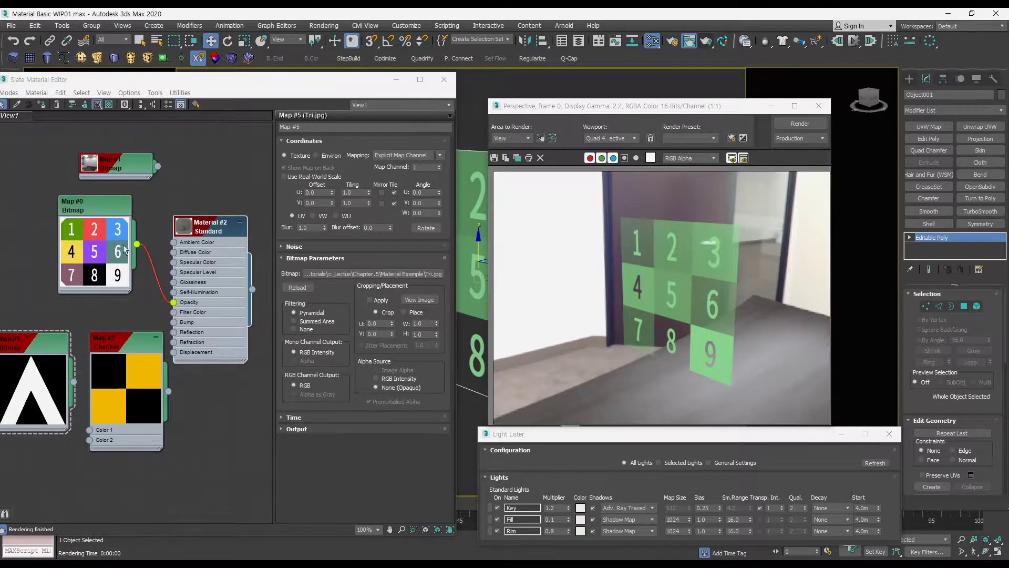
# Rearrange the triangle, checker and numbered-grid map nodes and the green material node in the material graph.
pyautogui.moveTo(42, 336); pyautogui.dragTo(59, 349)
pyautogui.moveTo(127, 343); pyautogui.dragTo(137, 374)
pyautogui.moveTo(48, 346); pyautogui.dragTo(51, 348)
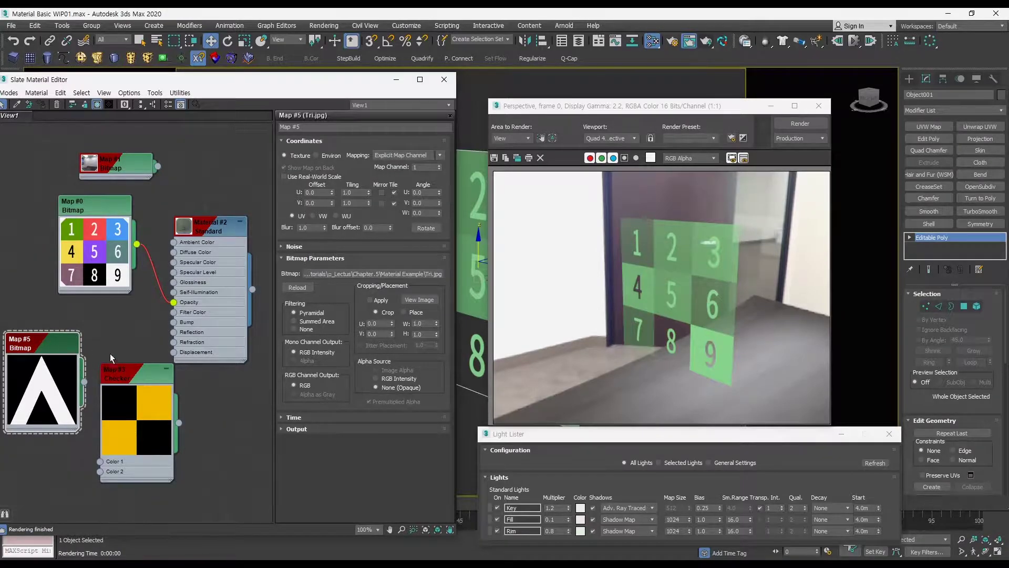
pyautogui.moveTo(139, 373); pyautogui.dragTo(128, 360)
pyautogui.moveTo(218, 228); pyautogui.dragTo(229, 207)
pyautogui.moveTo(108, 203); pyautogui.dragTo(131, 209)
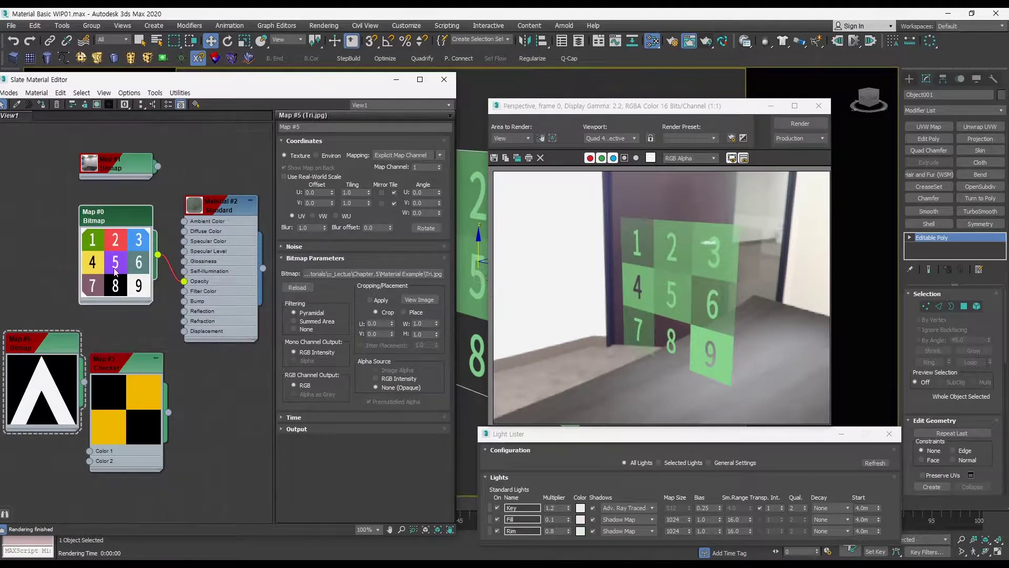
# Arrange the number-grid, checker and triangle map nodes around the green Standard material in the material graph.
pyautogui.moveTo(128, 214); pyautogui.dragTo(140, 211)
pyautogui.moveTo(130, 364); pyautogui.dragTo(137, 342)
pyautogui.moveTo(133, 346)
pyautogui.mouseDown()
pyautogui.moveTo(131, 358)
pyautogui.moveTo(131, 347)
pyautogui.mouseUp()
pyautogui.moveTo(42, 351); pyautogui.dragTo(52, 360)
pyautogui.moveTo(123, 344); pyautogui.dragTo(123, 358)
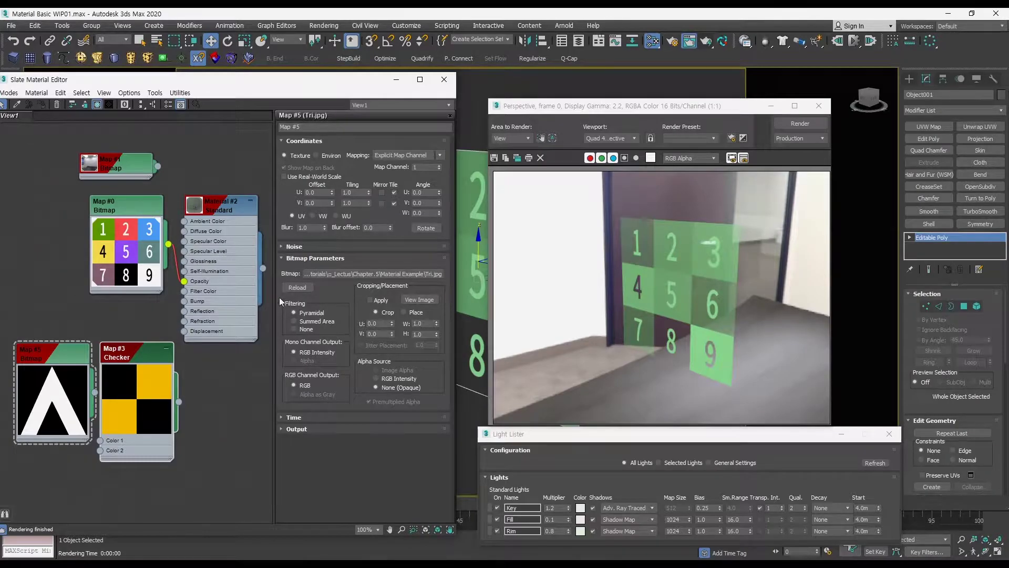
# View the full image of the number-grid bitmap Diffuse_01.png and close the viewer.
pyautogui.click(126, 208)
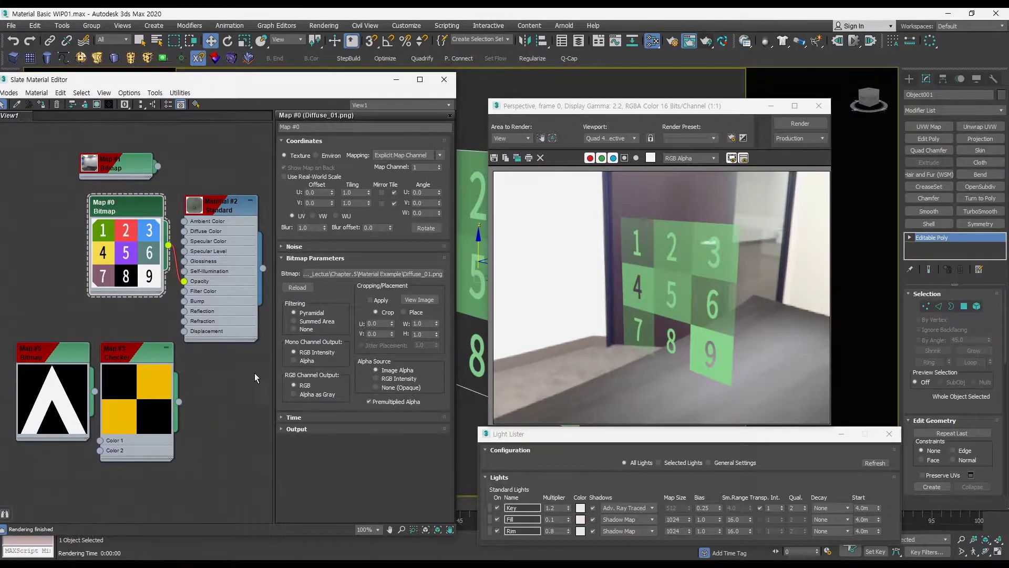
pyautogui.click(403, 299)
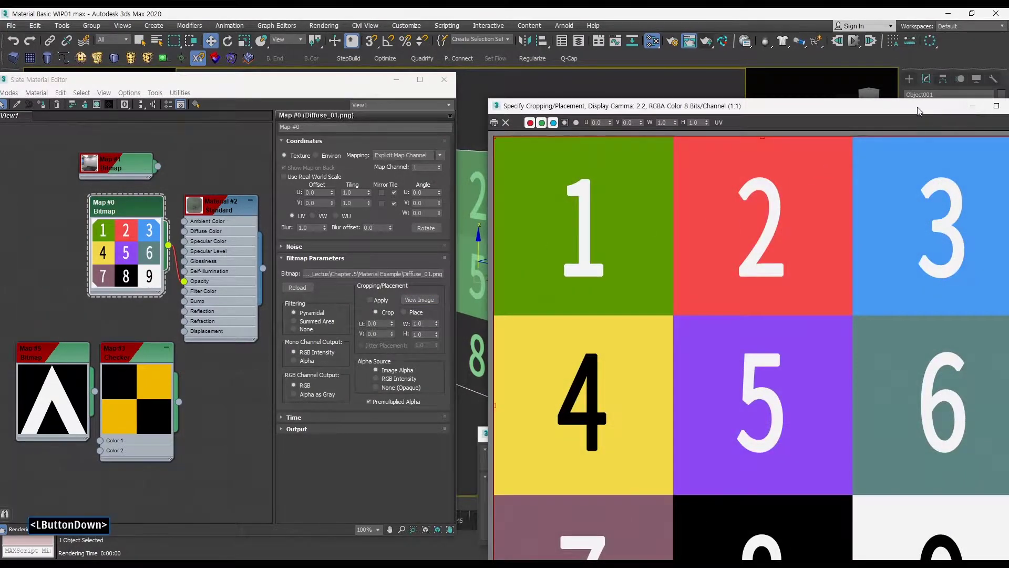
pyautogui.moveTo(919, 111); pyautogui.dragTo(811, 112)
pyautogui.click(914, 107)
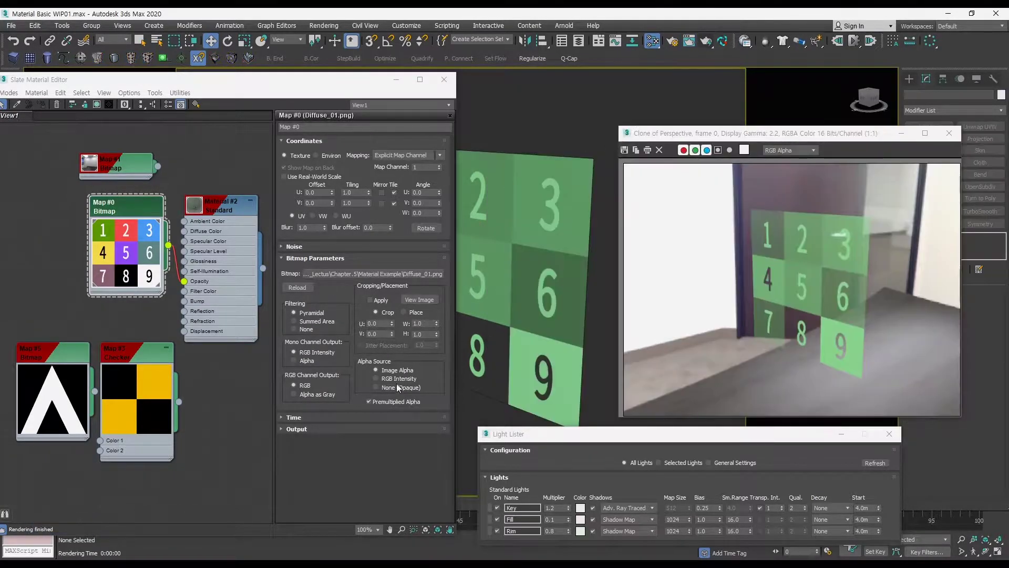
# Move the checker and triangle map nodes further below the number-grid bitmap.
pyautogui.moveTo(142, 351); pyautogui.dragTo(163, 382)
pyautogui.moveTo(64, 349); pyautogui.dragTo(84, 369)
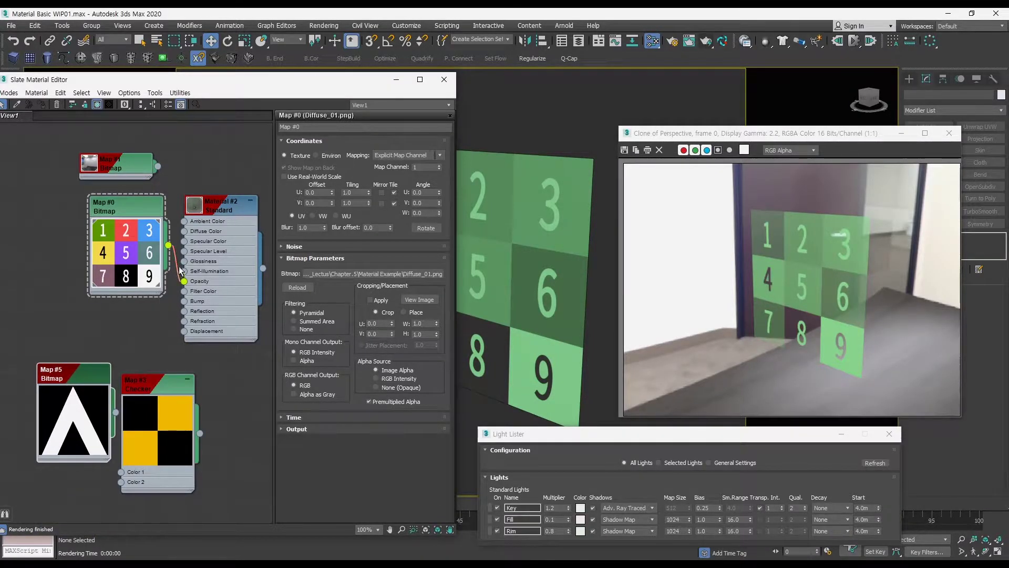
# Duplicate the office desk 2k.hdr environment bitmap node and show the copy's parameters.
pyautogui.moveTo(182, 185)
pyautogui.mouseDown(button='middle')
pyautogui.moveTo(167, 263)
pyautogui.moveTo(153, 275)
pyautogui.mouseUp(button='middle')
pyautogui.keyDown('shift'); pyautogui.moveTo(96, 251); pyautogui.dragTo(160, 188); pyautogui.keyUp('shift')
pyautogui.doubleClick(158, 189)
pyautogui.click(207, 242)
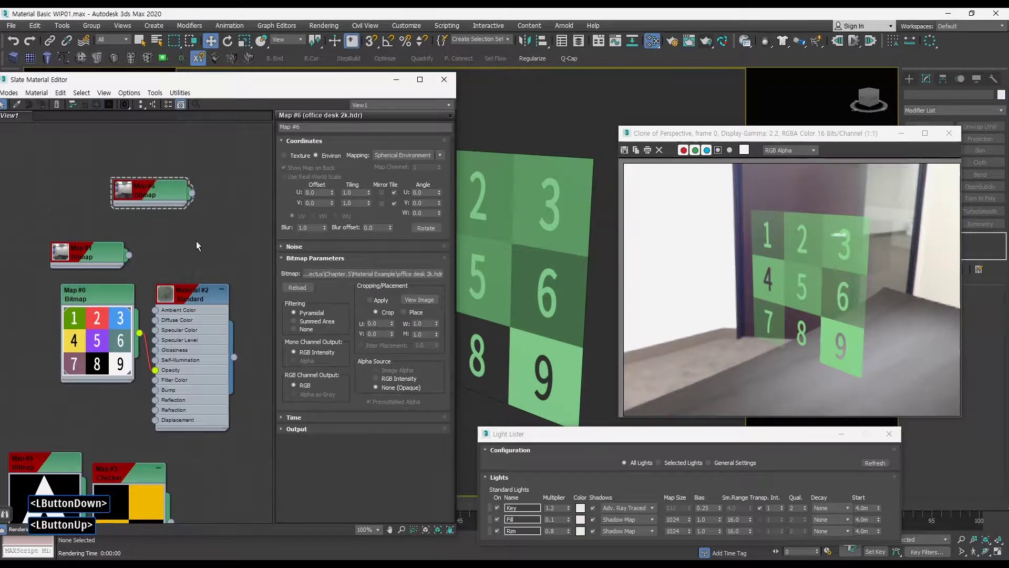
# Duplicate the triangle bitmap node beside the number-grid bitmap and delete the extra copy of the environment bitmap.
pyautogui.moveTo(130, 337); pyautogui.dragTo(175, 240, button='middle')
pyautogui.keyDown('shift'); pyautogui.moveTo(83, 365); pyautogui.dragTo(52, 239); pyautogui.keyUp('shift')
pyautogui.moveTo(158, 158); pyautogui.dragTo(133, 258, button='middle')
pyautogui.click(182, 189)
pyautogui.moveTo(209, 210); pyautogui.dragTo(212, 213, button='middle')
pyautogui.press('Delete')
pyautogui.moveTo(149, 239); pyautogui.dragTo(204, 199, button='middle')
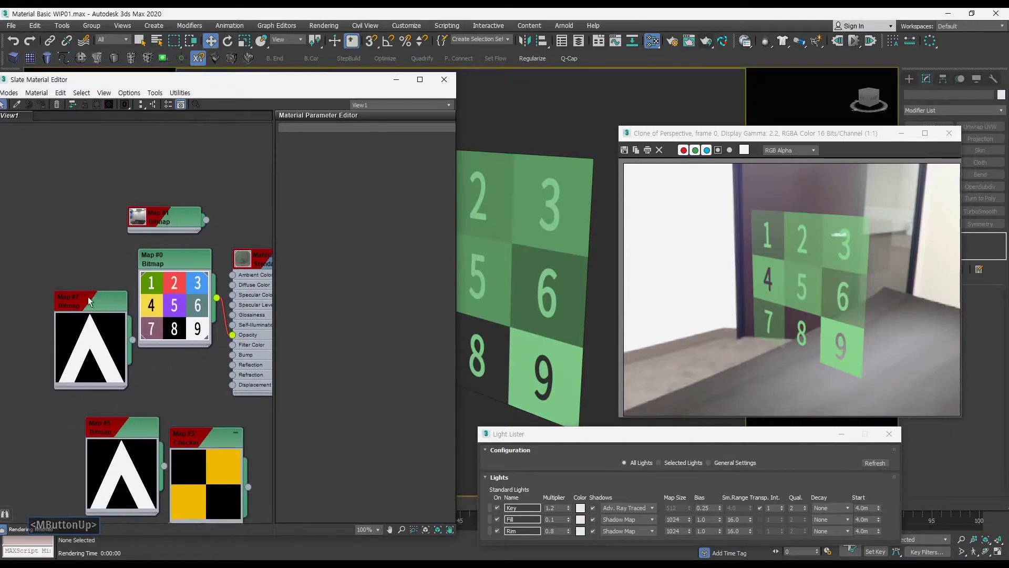
# Load Onepiece.png from the GoingMerry_texture folder into the duplicated triangle bitmap and view its full image.
pyautogui.moveTo(88, 301); pyautogui.dragTo(77, 301)
pyautogui.doubleClick(77, 301)
pyautogui.click(372, 274)
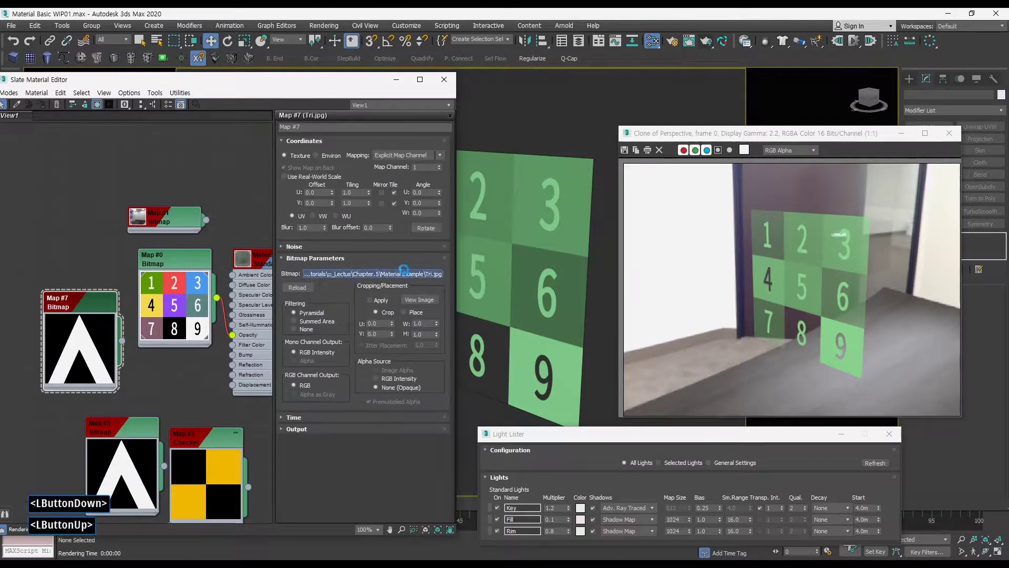
pyautogui.click(224, 142)
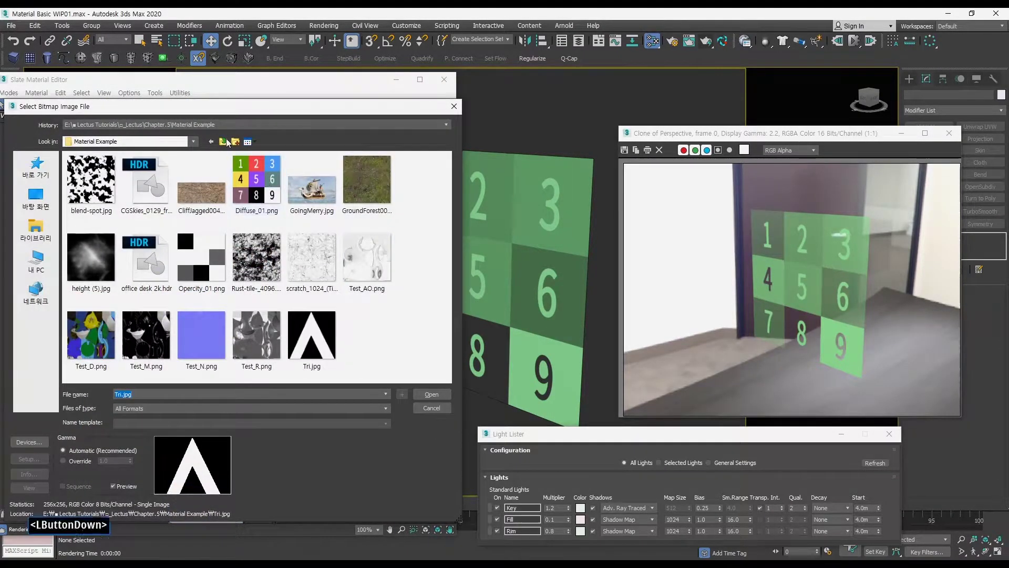
pyautogui.doubleClick(91, 184)
pyautogui.click(366, 192)
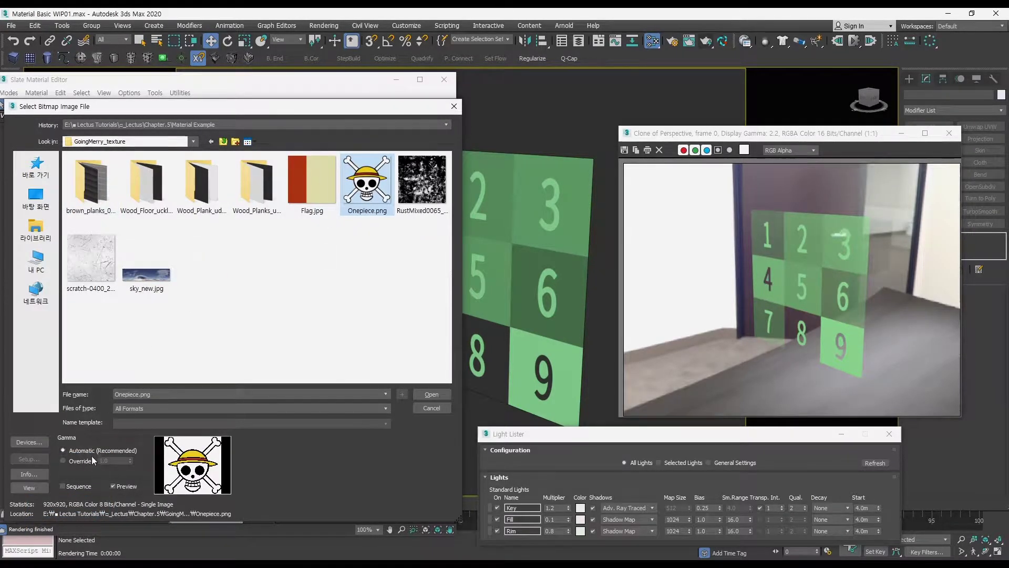
pyautogui.click(430, 393)
pyautogui.moveTo(94, 295); pyautogui.dragTo(84, 264)
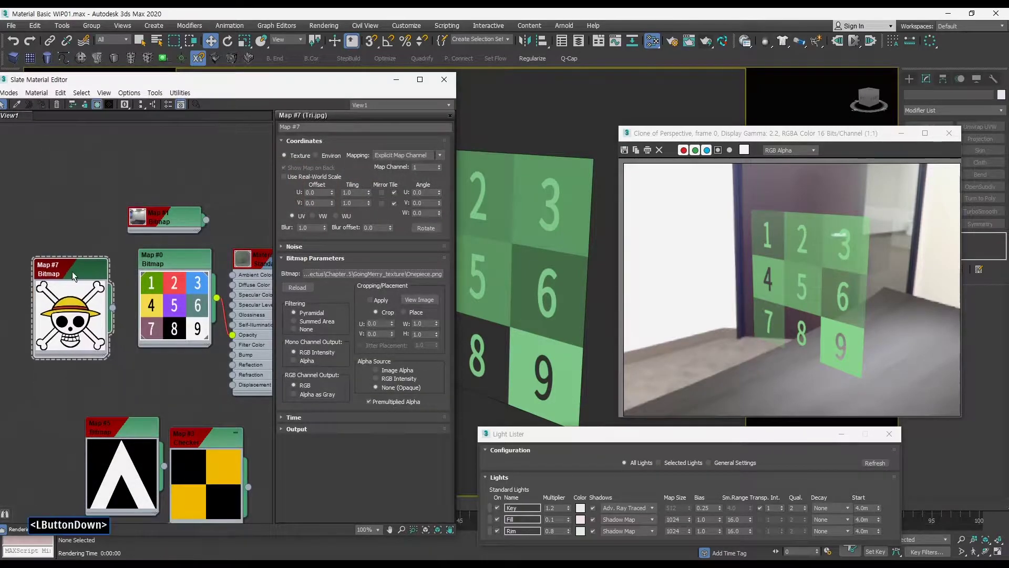
pyautogui.click(419, 299)
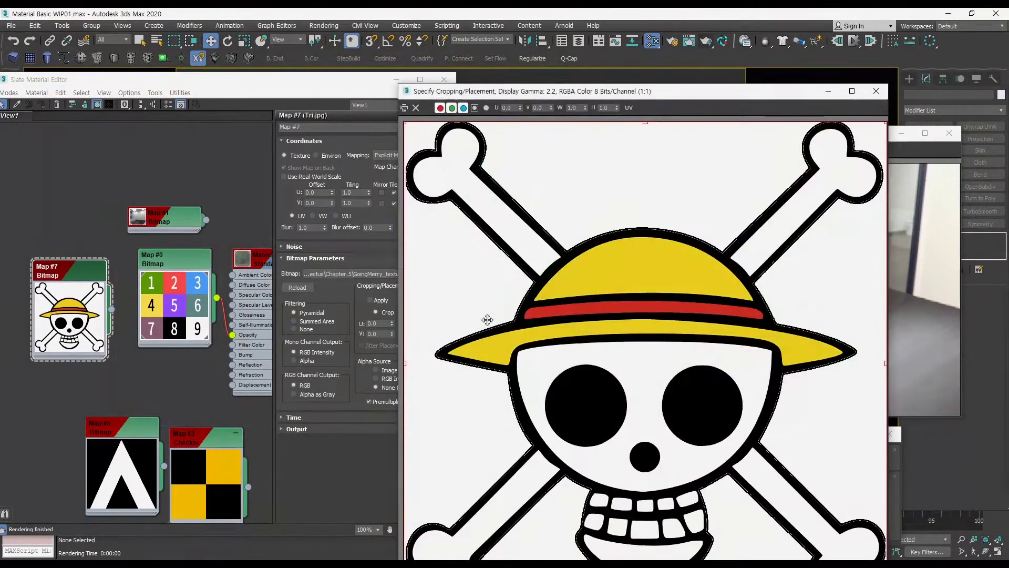
pyautogui.click(876, 91)
# Connect the skull bitmap to the green material's Opacity in place of the number grid and render the perspective view.
pyautogui.moveTo(203, 274); pyautogui.dragTo(171, 258, button='middle')
pyautogui.moveTo(79, 293); pyautogui.dragTo(201, 318)
pyautogui.moveTo(150, 238); pyautogui.dragTo(234, 132)
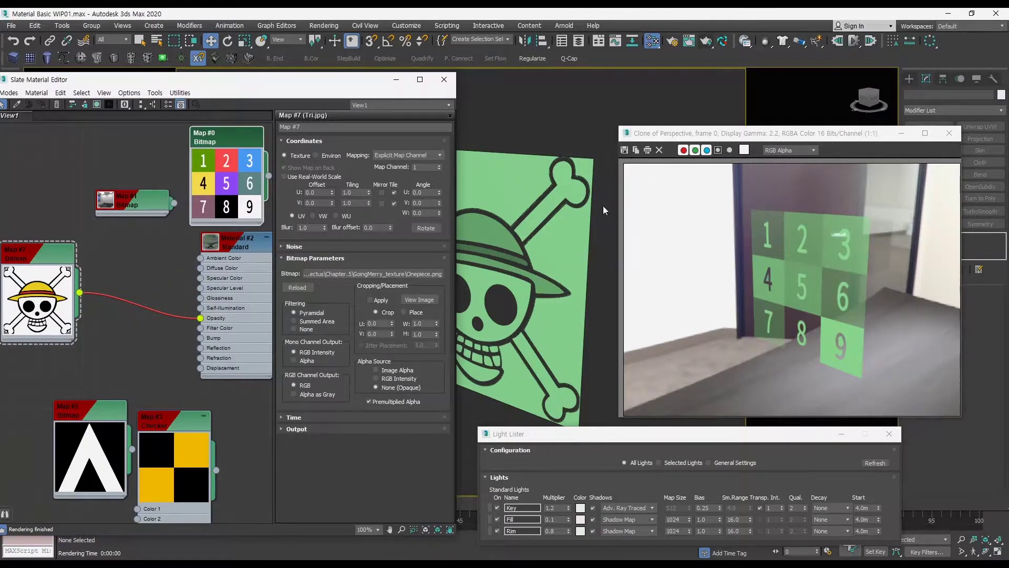
pyautogui.hotkey('shift', 'q')
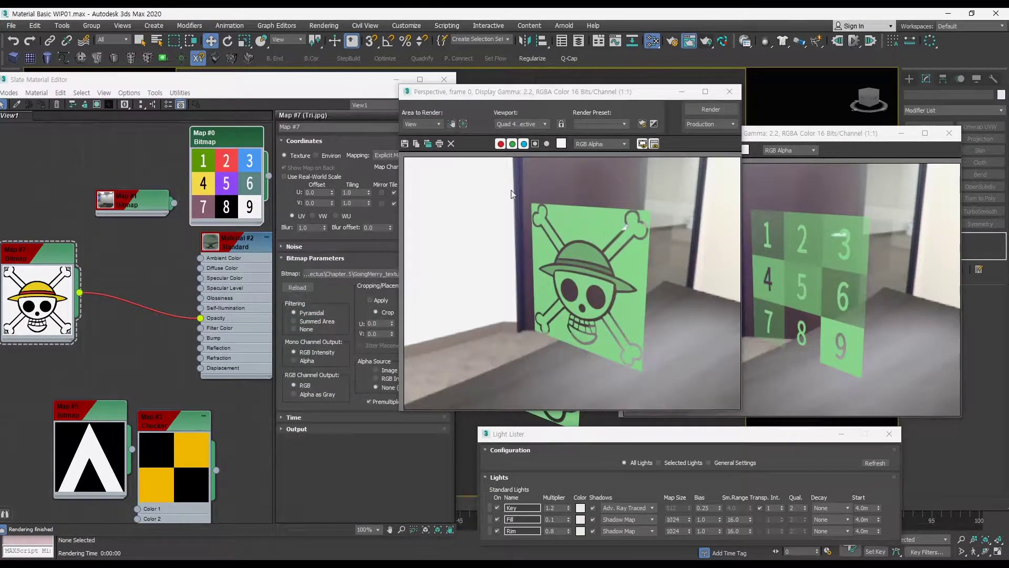
# Set the skull bitmap's Alpha Source to Image Alpha and render the perspective view again.
pyautogui.click(32, 257)
pyautogui.moveTo(51, 254); pyautogui.dragTo(125, 275)
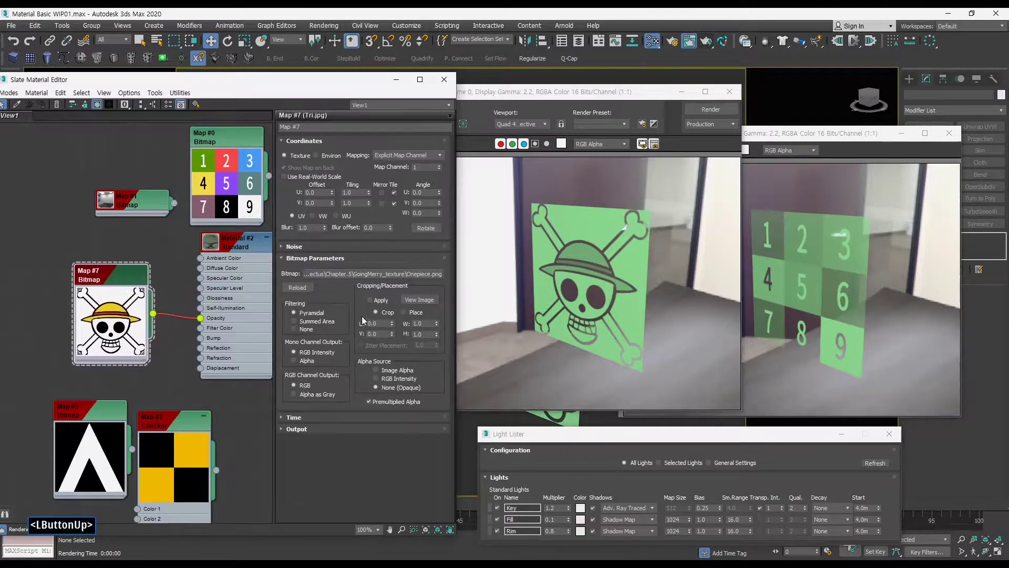
pyautogui.click(383, 371)
pyautogui.click(707, 109)
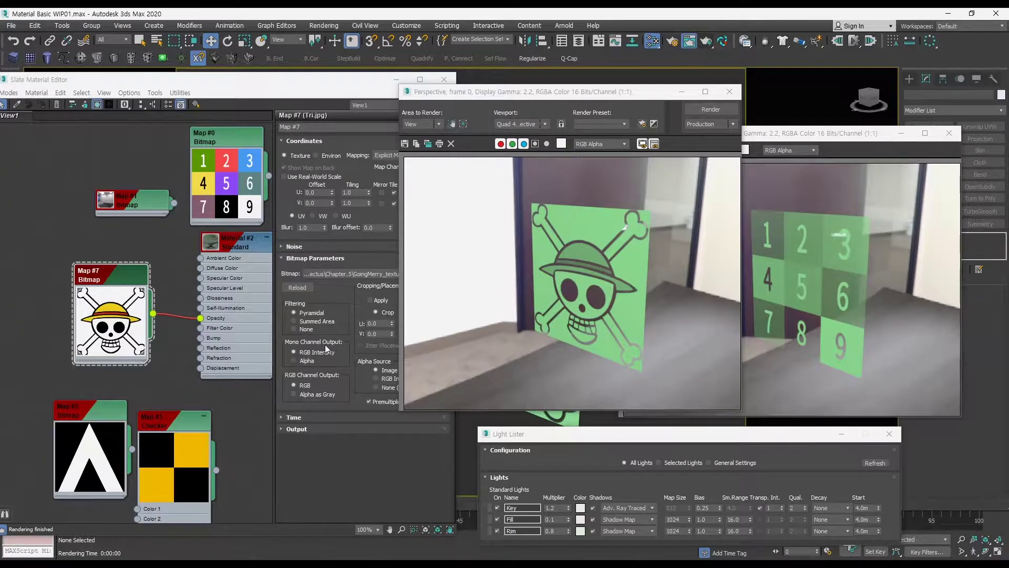
# Set the skull bitmap's Mono Channel Output to Alpha and RGB Channel Output to Alpha as Gray, and render.
pyautogui.click(300, 362)
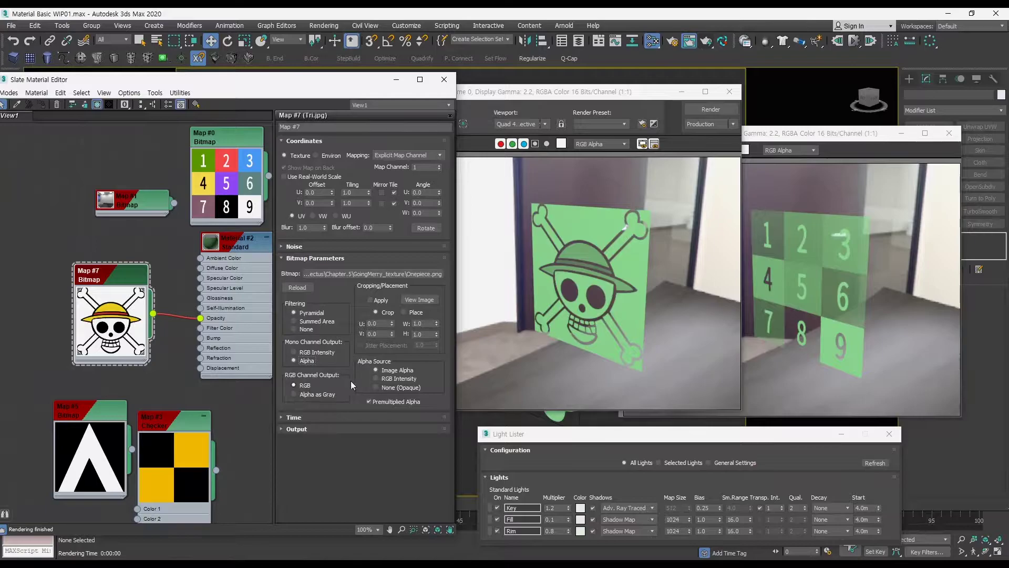
pyautogui.click(302, 395)
pyautogui.click(711, 109)
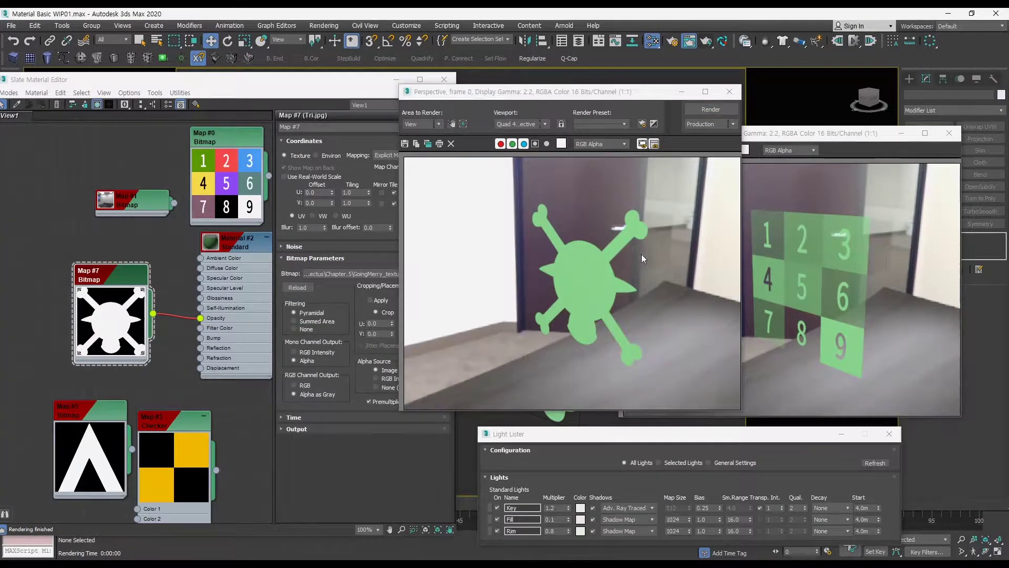
pyautogui.click(710, 110)
# Restore the skull bitmap's Mono Channel Output to RGB Intensity and its RGB Channel Output to RGB.
pyautogui.click(302, 357)
pyautogui.click(304, 387)
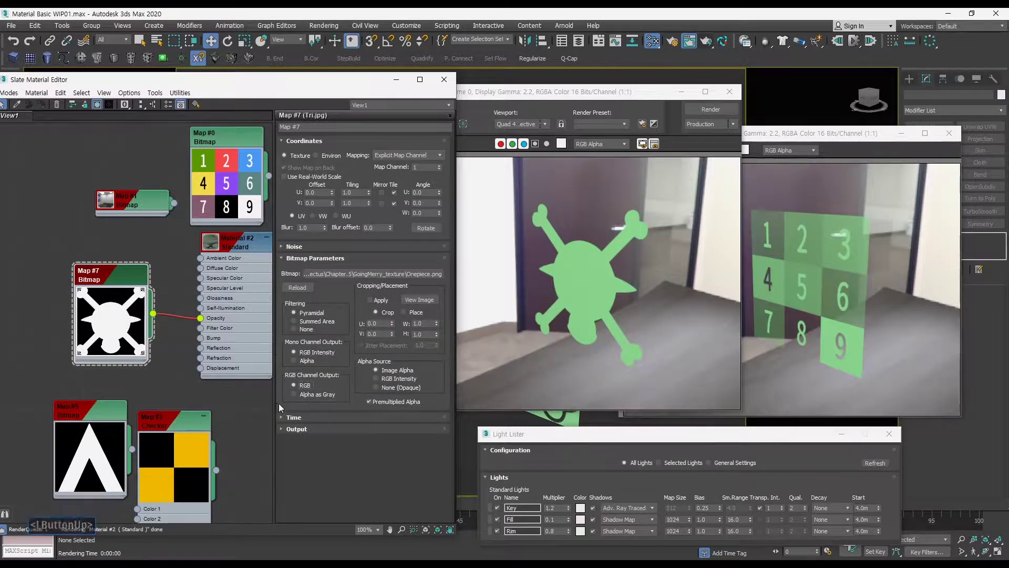
pyautogui.click(323, 394)
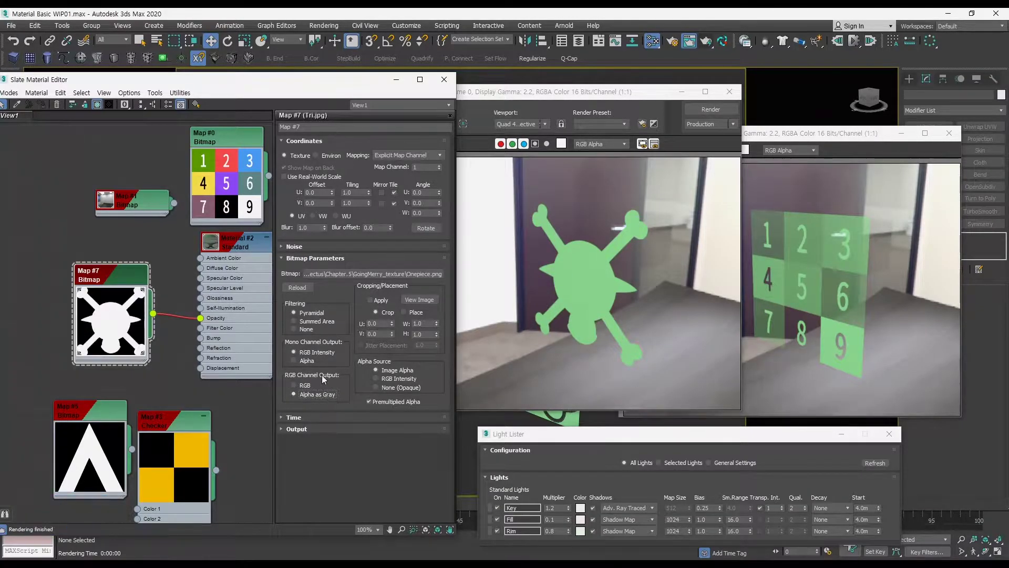
pyautogui.click(308, 385)
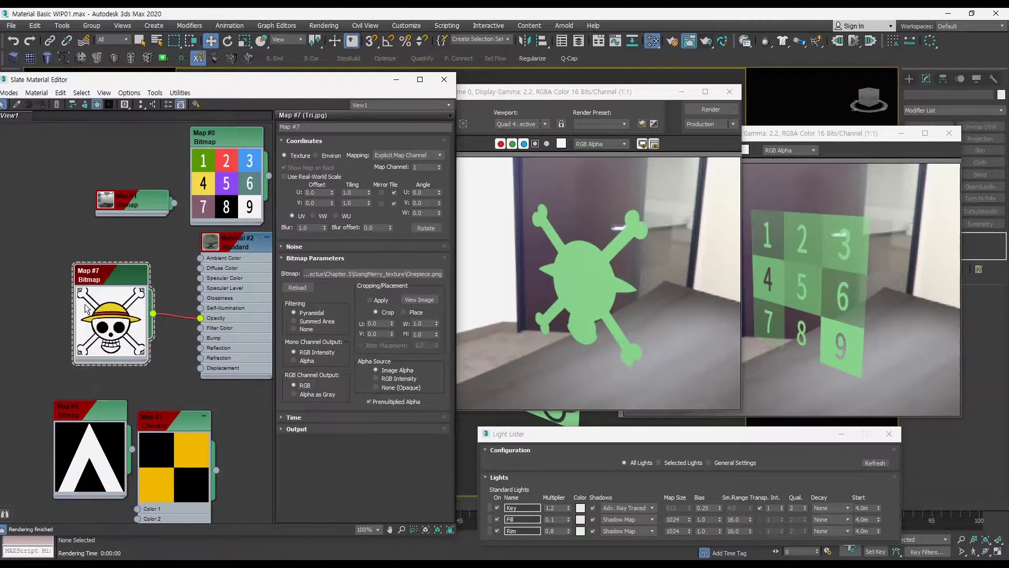
# View the skull image again, move its connection from Opacity to the material's Diffuse Color and render.
pyautogui.moveTo(104, 294); pyautogui.dragTo(108, 269)
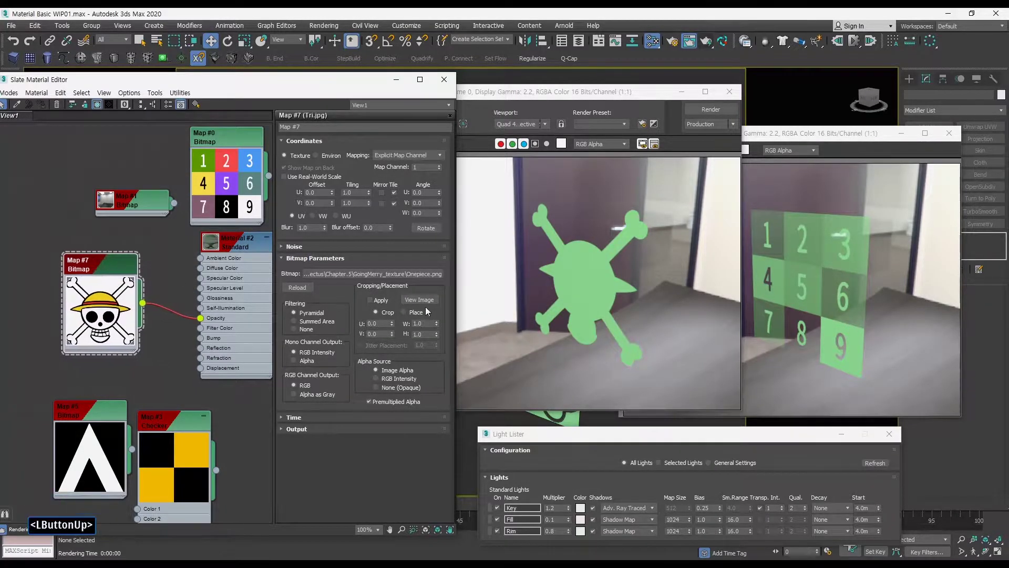
pyautogui.click(422, 300)
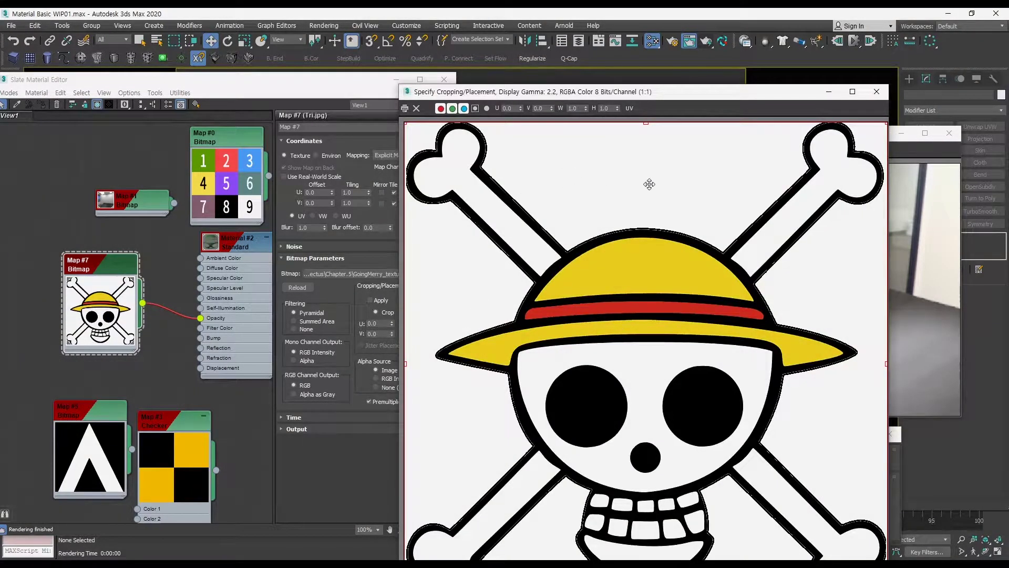
pyautogui.click(876, 92)
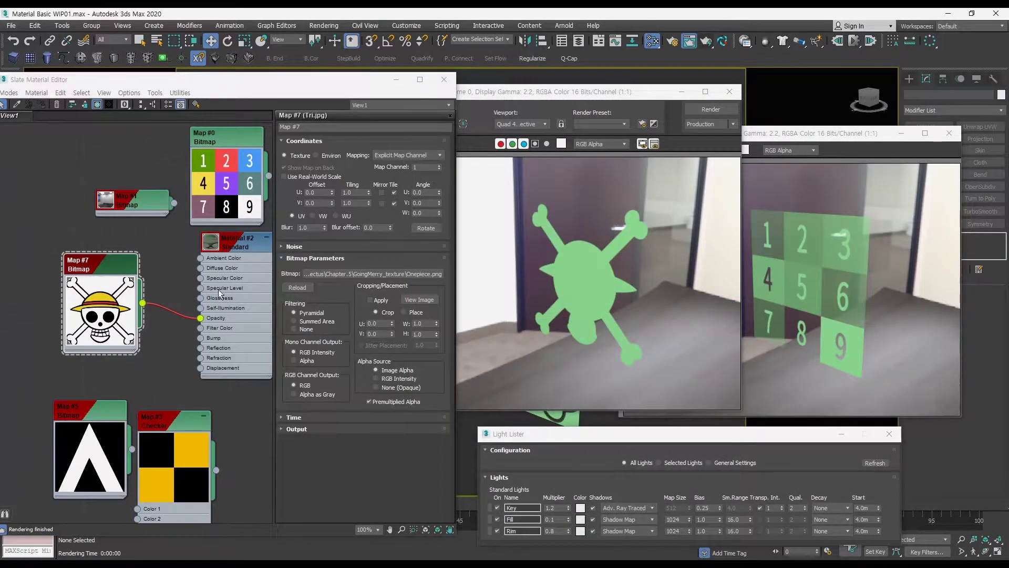
pyautogui.moveTo(200, 318); pyautogui.dragTo(200, 268)
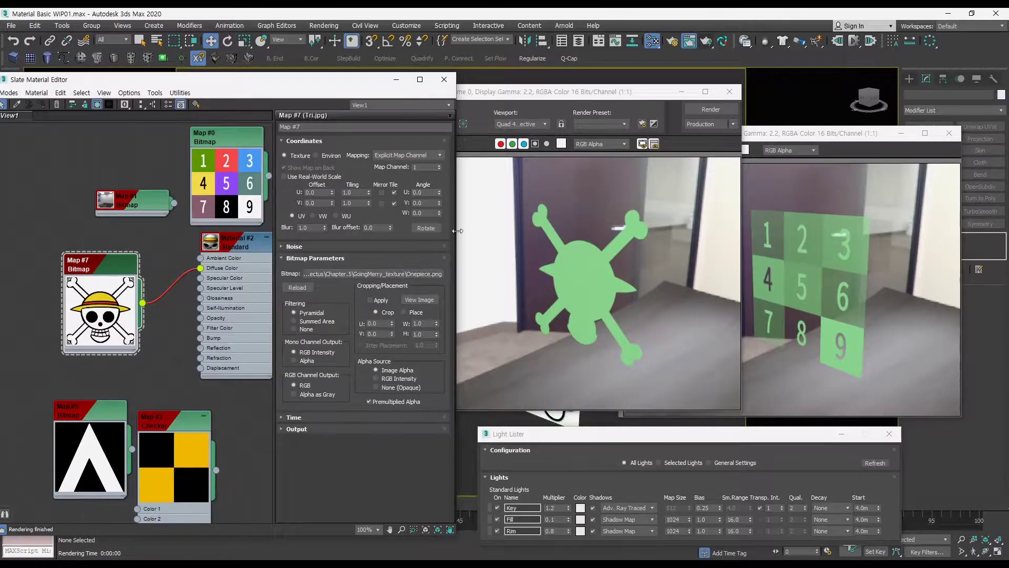
pyautogui.click(711, 111)
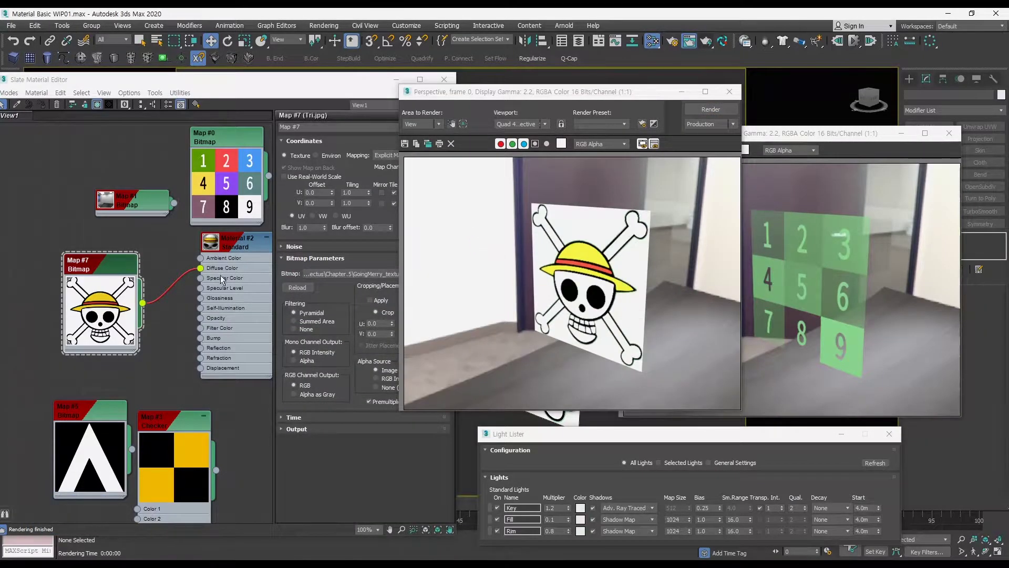
# Connect the same skull bitmap to the material's Opacity as well and render the perspective view.
pyautogui.click(146, 308)
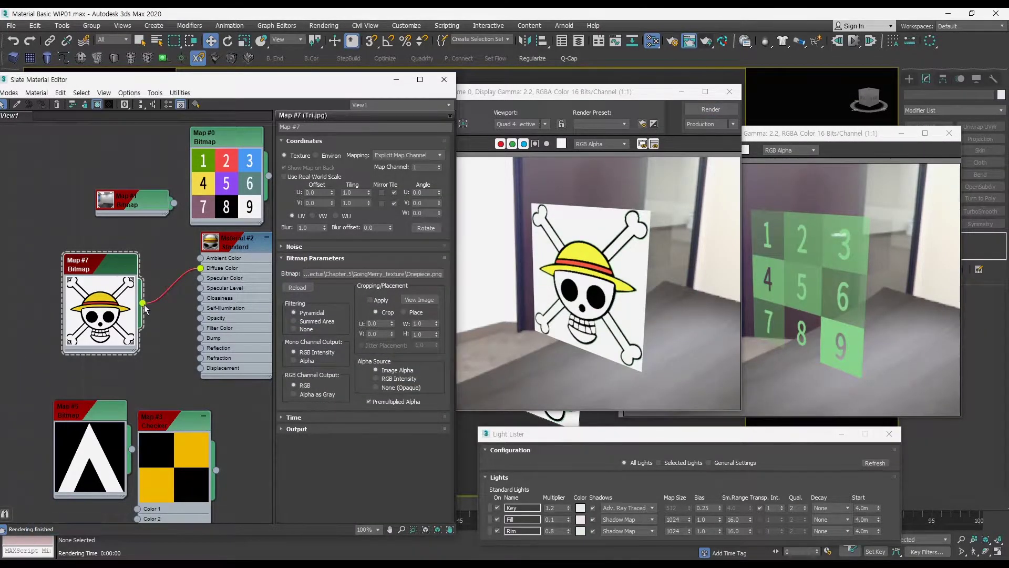
pyautogui.moveTo(143, 303); pyautogui.dragTo(200, 317)
pyautogui.click(711, 109)
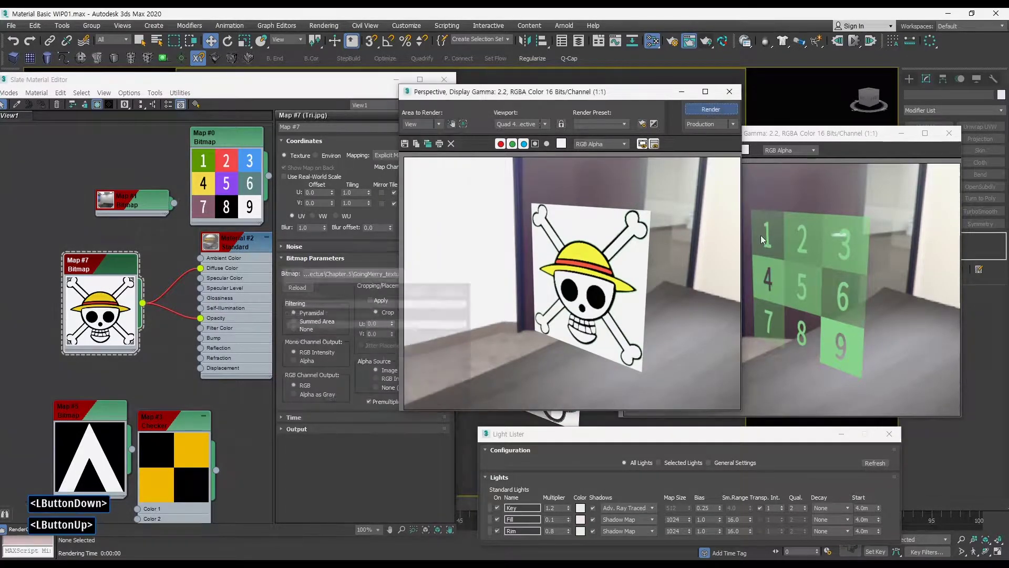
# Disconnect the skull bitmap from Opacity, duplicate its node and connect the duplicate to Opacity instead.
pyautogui.moveTo(202, 318); pyautogui.dragTo(160, 351)
pyautogui.moveTo(113, 267)
pyautogui.mouseDown()
pyautogui.moveTo(81, 234)
pyautogui.moveTo(139, 322)
pyautogui.moveTo(125, 327)
pyautogui.mouseUp()
pyautogui.moveTo(151, 275); pyautogui.dragTo(132, 236, button='middle')
pyautogui.click(113, 284)
pyautogui.moveTo(113, 284); pyautogui.dragTo(92, 284)
pyautogui.moveTo(124, 326); pyautogui.dragTo(182, 279)
pyautogui.doubleClick(109, 305)
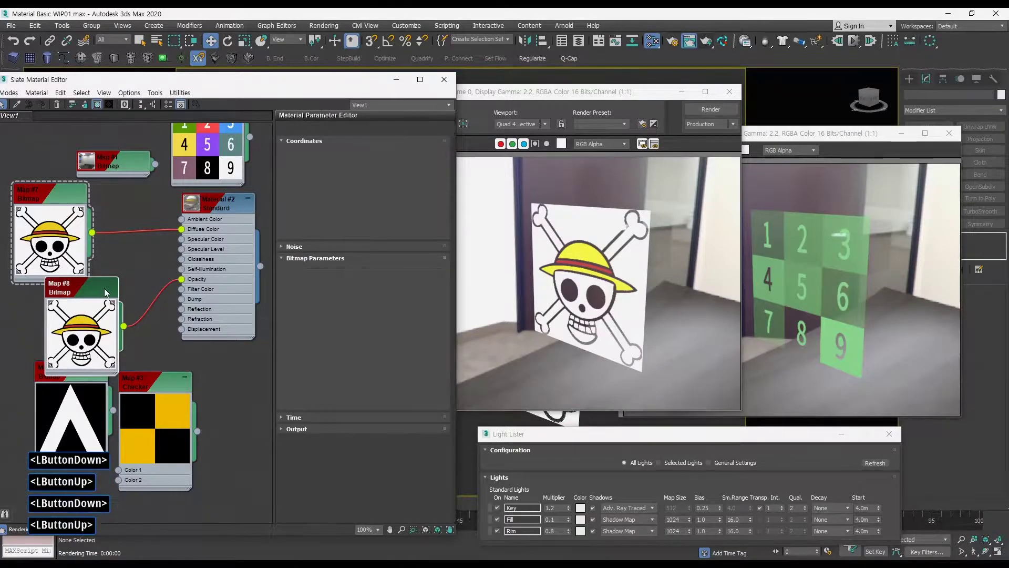
pyautogui.moveTo(108, 308); pyautogui.dragTo(151, 277)
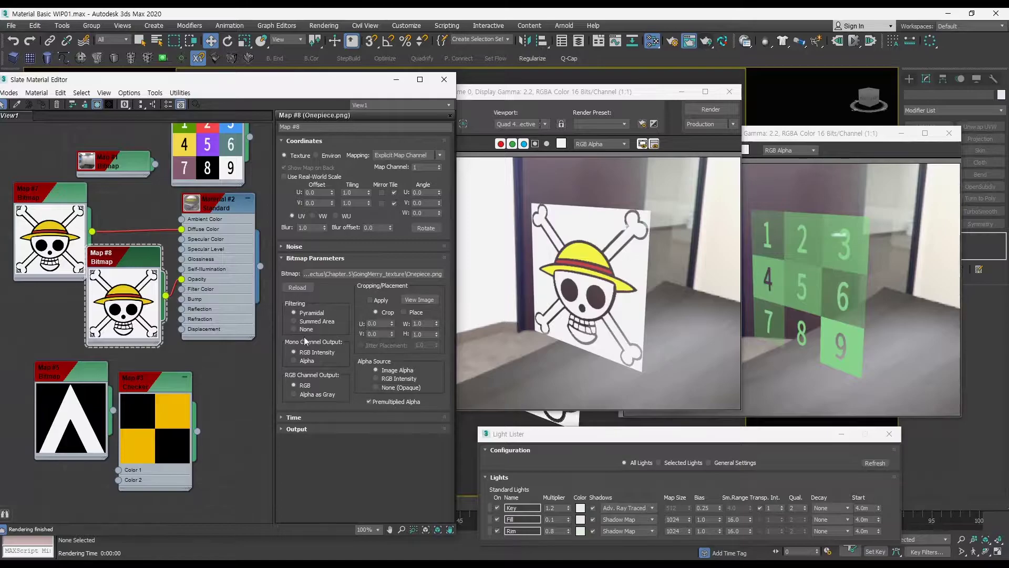
# Set the duplicated skull bitmap's RGB Channel Output to Alpha as Gray and render the view.
pyautogui.click(297, 395)
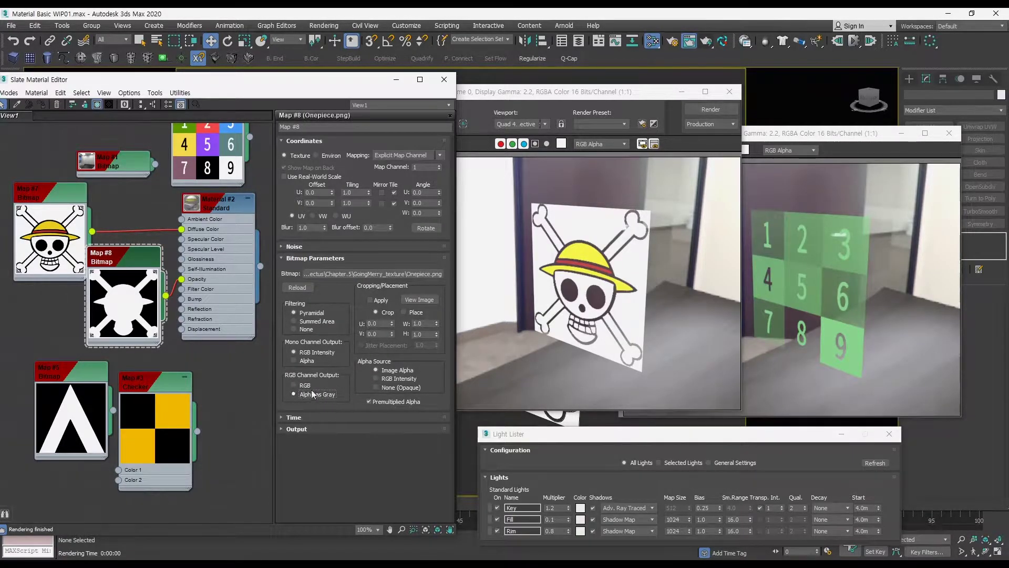
pyautogui.click(708, 111)
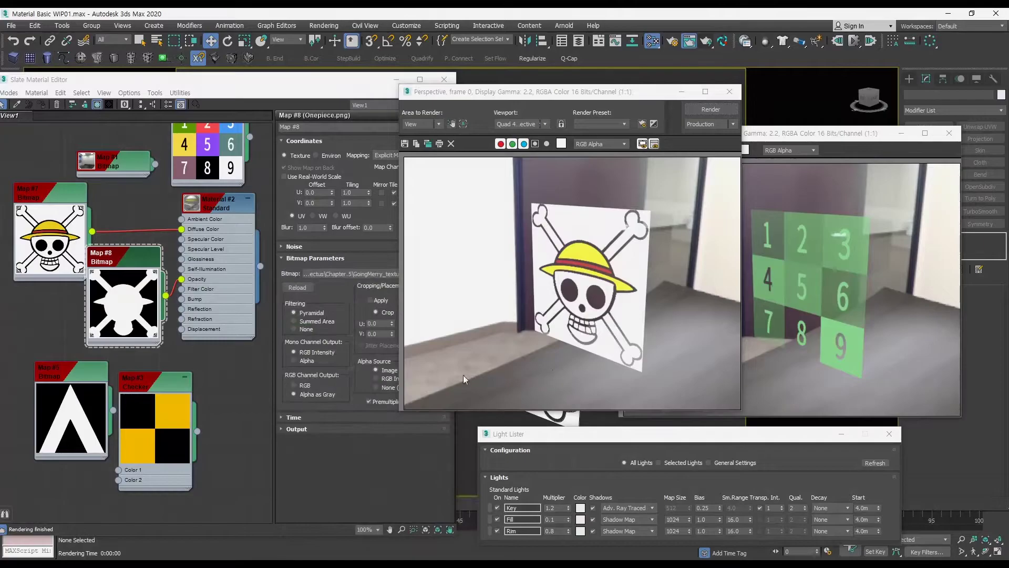
# Set the opacity skull bitmap's Mono Channel Output to Alpha, render again and move the render window aside.
pyautogui.moveTo(68, 204); pyautogui.dragTo(62, 184)
pyautogui.click(301, 361)
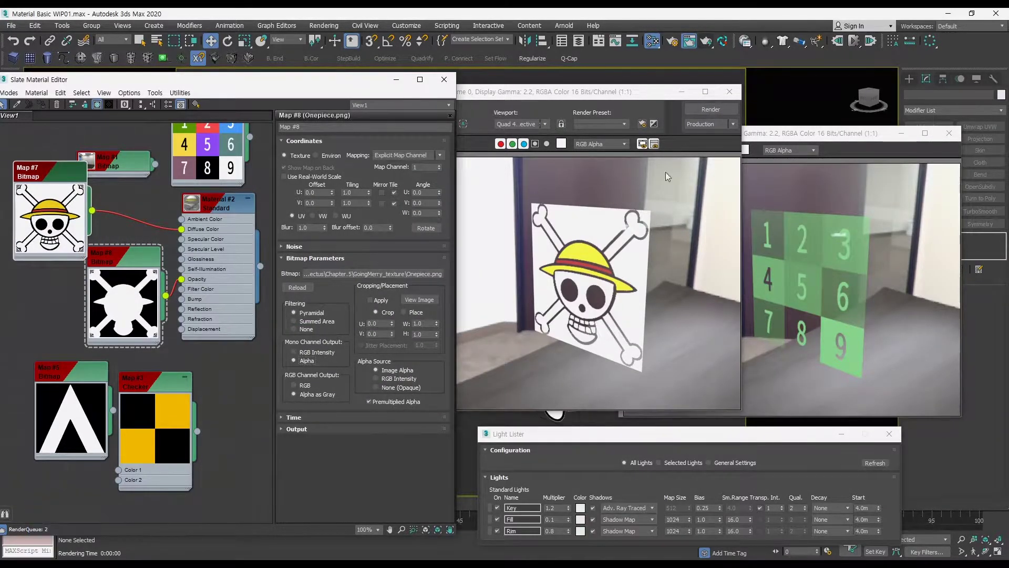
pyautogui.click(702, 110)
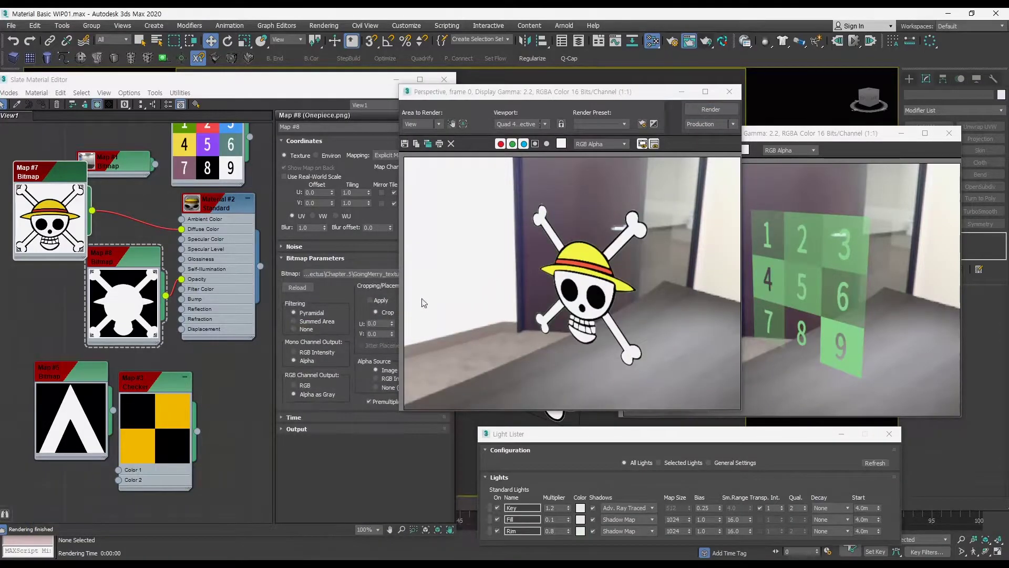
pyautogui.moveTo(626, 85); pyautogui.dragTo(694, 119)
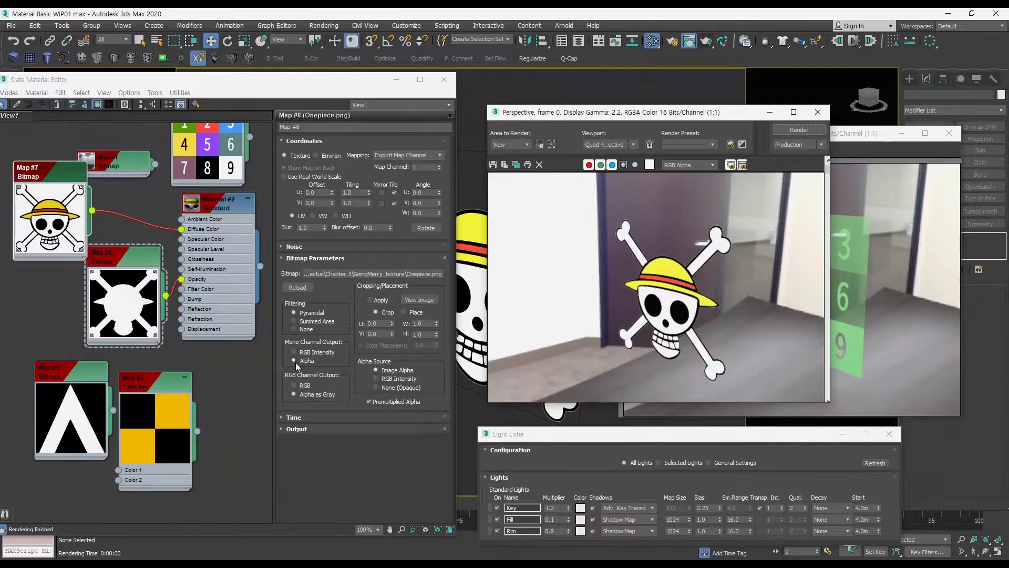
# Try None (Opaque) and Image Alpha as the opacity skull bitmap's Alpha Source, rendering the perspective view for comparison.
pyautogui.moveTo(146, 261); pyautogui.dragTo(125, 261)
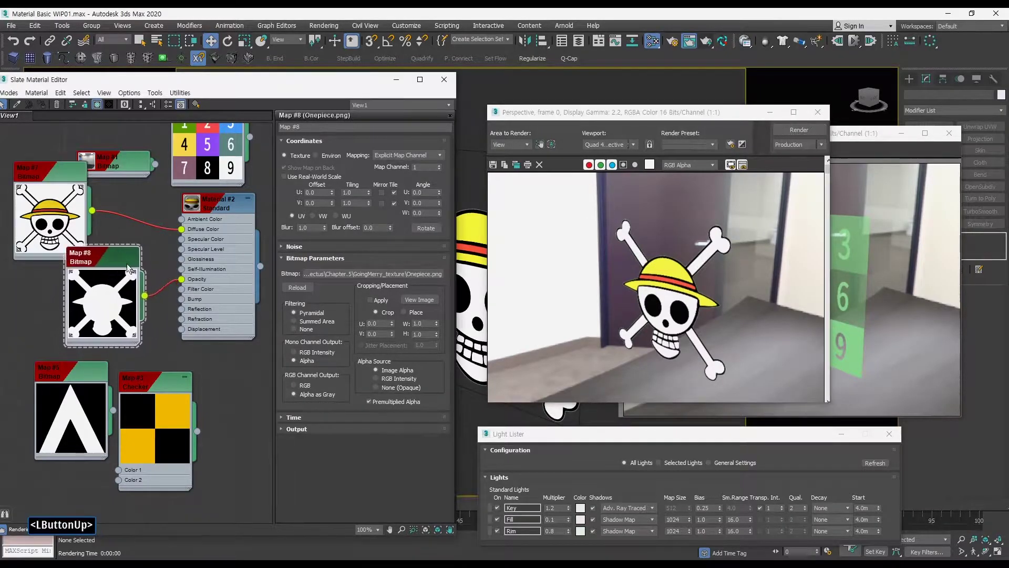
pyautogui.click(376, 387)
pyautogui.click(794, 130)
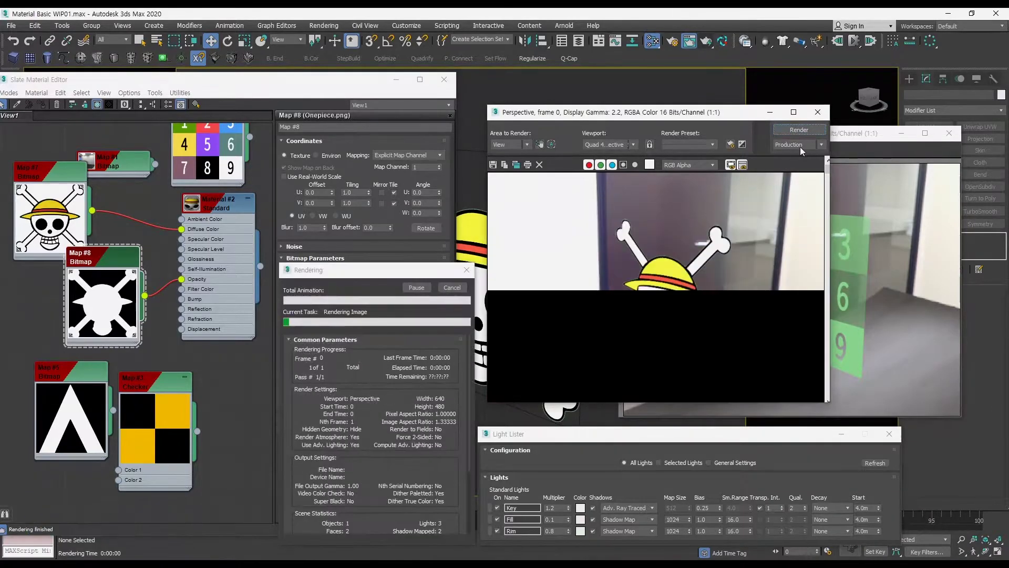
pyautogui.click(377, 387)
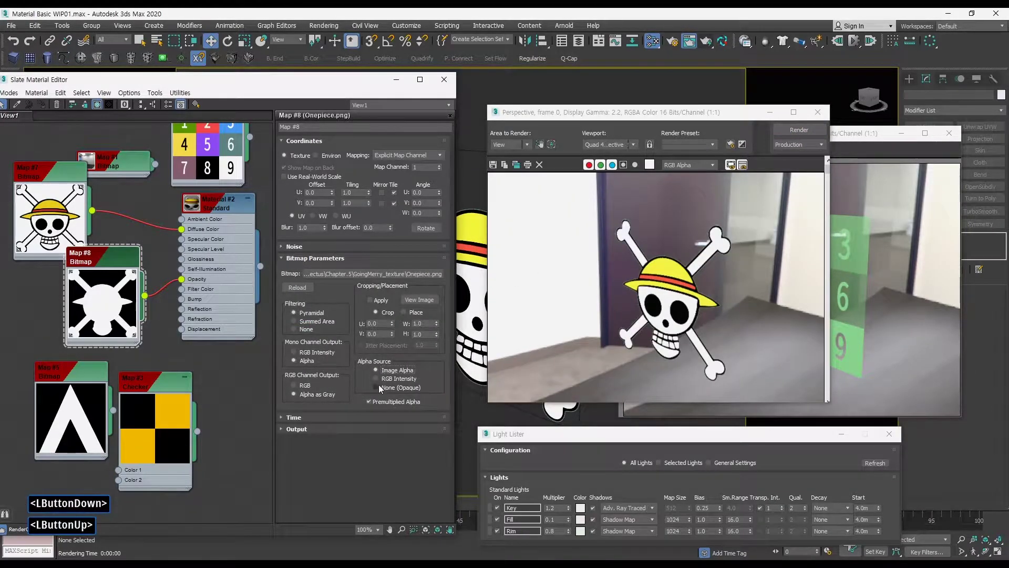
pyautogui.click(411, 371)
pyautogui.click(791, 133)
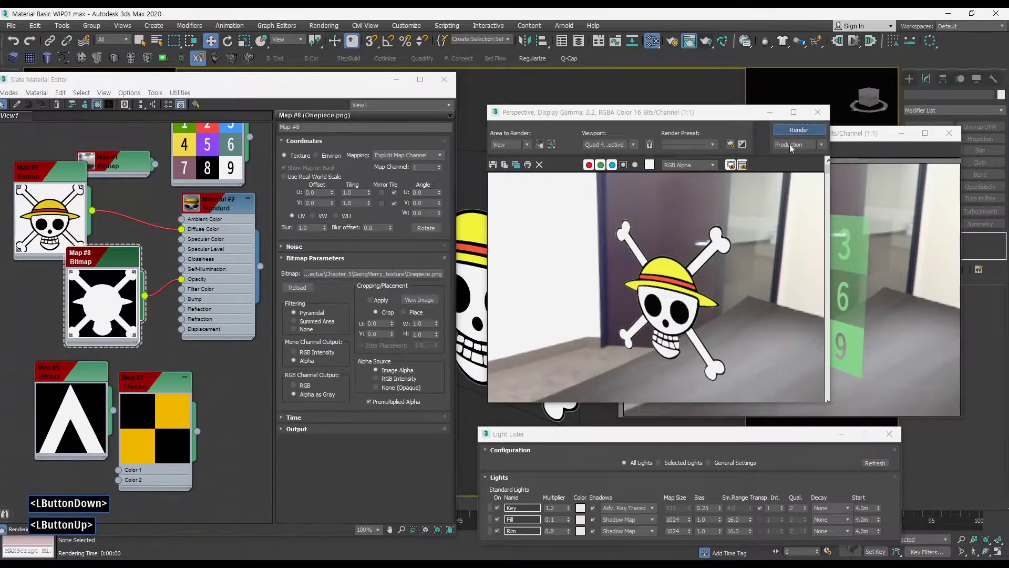
# Set the opacity skull bitmap's Alpha Source to None (Opaque).
pyautogui.click(386, 379)
pyautogui.click(387, 386)
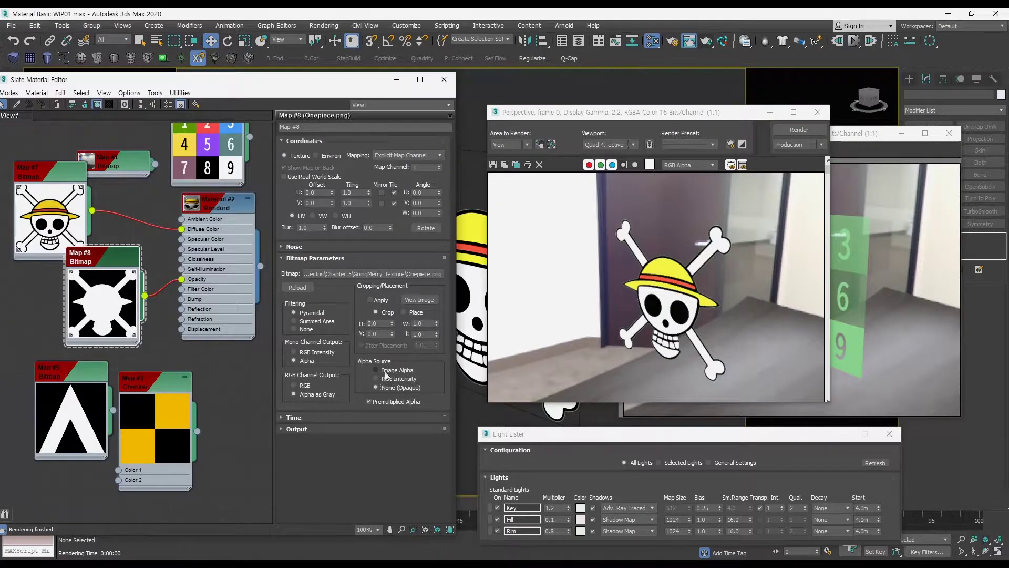
pyautogui.click(388, 378)
pyautogui.click(382, 370)
pyautogui.click(383, 388)
# Duplicate the coloured skull bitmap node above the others and load intro_2-3.exr into the copy.
pyautogui.moveTo(120, 258); pyautogui.dragTo(120, 258)
pyautogui.moveTo(155, 245); pyautogui.dragTo(171, 287, button='middle')
pyautogui.moveTo(171, 284); pyautogui.dragTo(146, 304, button='middle')
pyautogui.moveTo(135, 268); pyautogui.dragTo(155, 338, button='middle')
pyautogui.moveTo(84, 295); pyautogui.dragTo(103, 209)
pyautogui.doubleClick(100, 210)
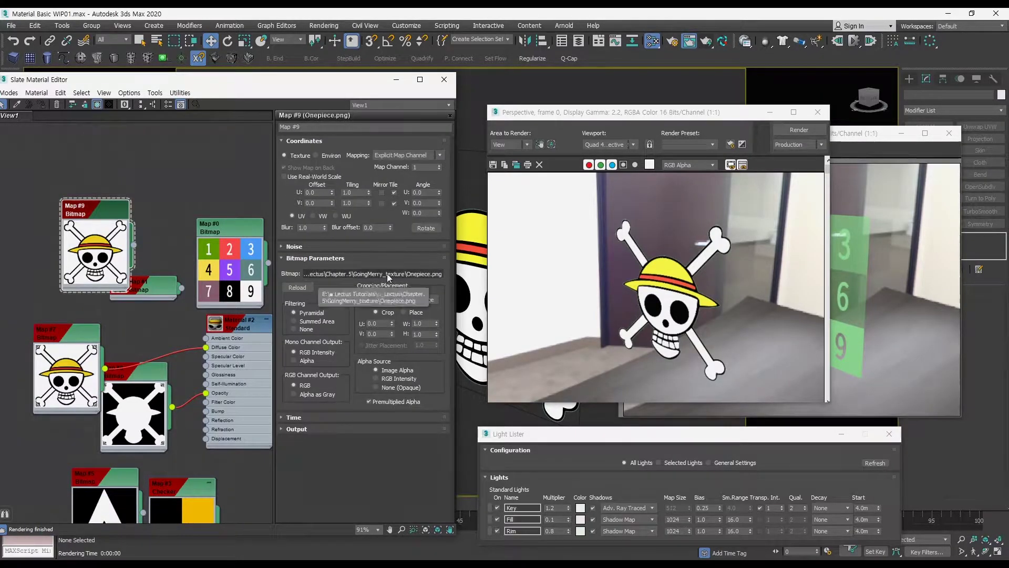
pyautogui.click(387, 273)
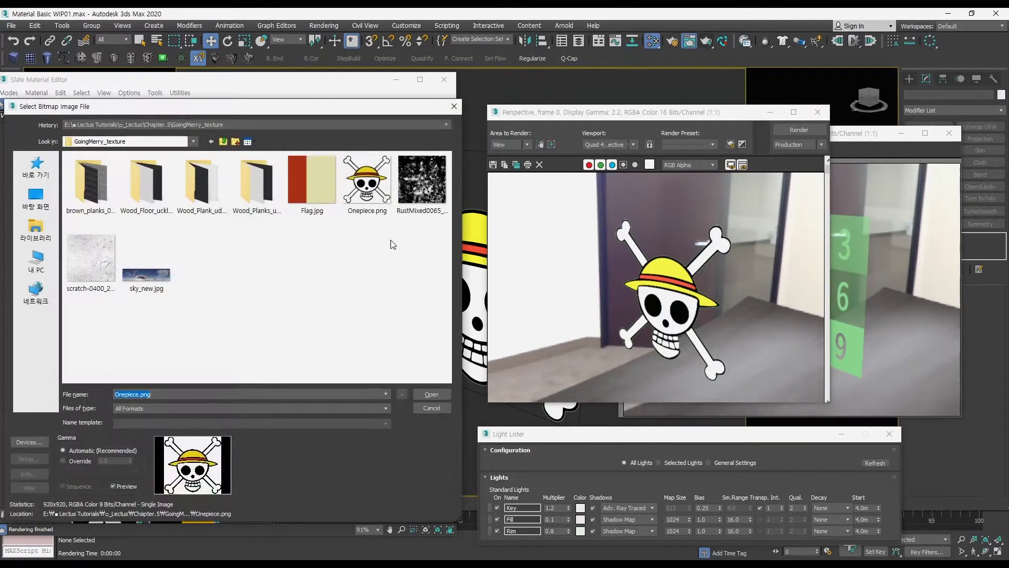
pyautogui.click(225, 124)
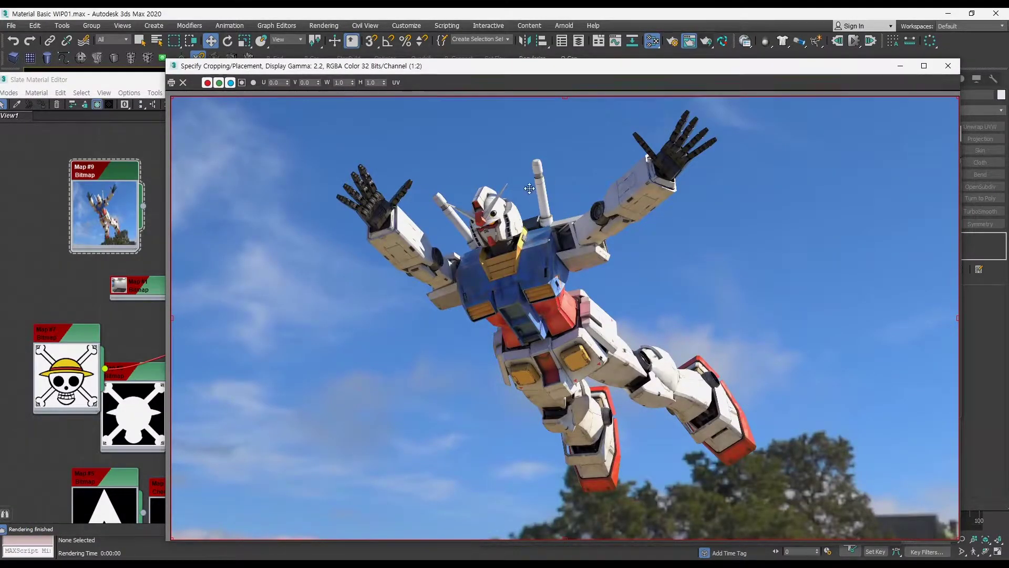
# Examine the robot image's alpha channel against its colour view in the image viewer.
pyautogui.click(241, 82)
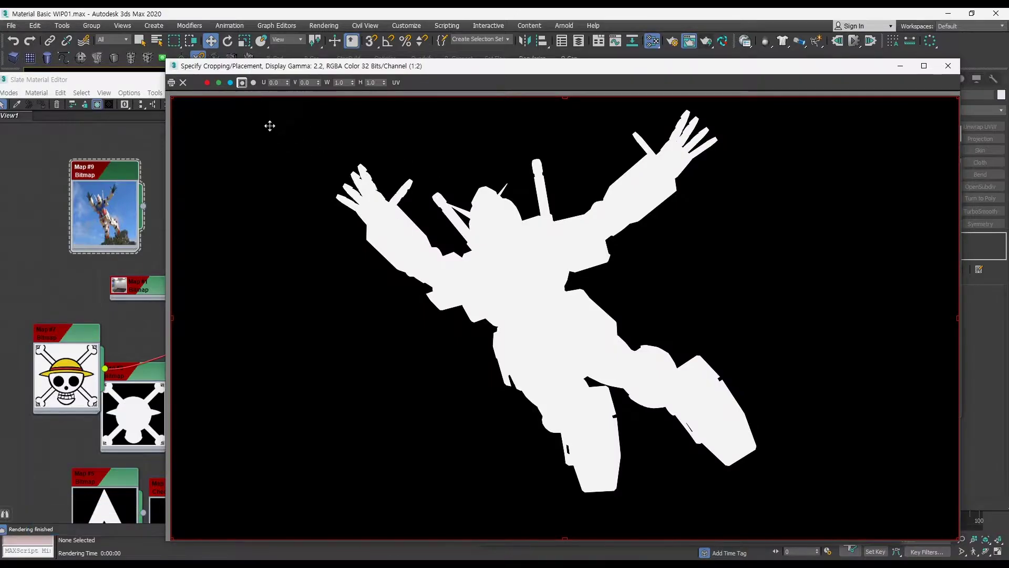
pyautogui.click(242, 83)
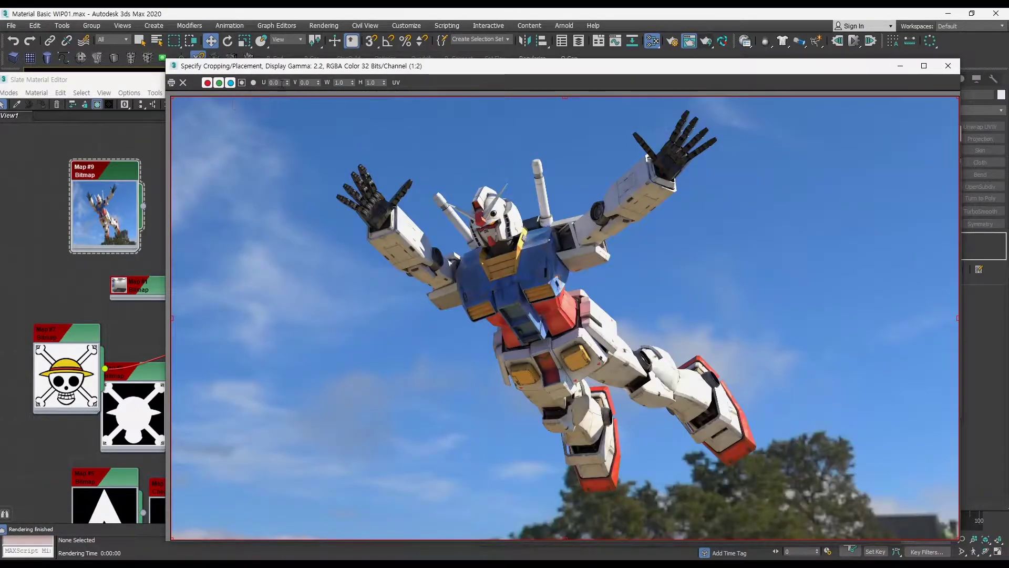
pyautogui.moveTo(433, 73); pyautogui.dragTo(405, 66)
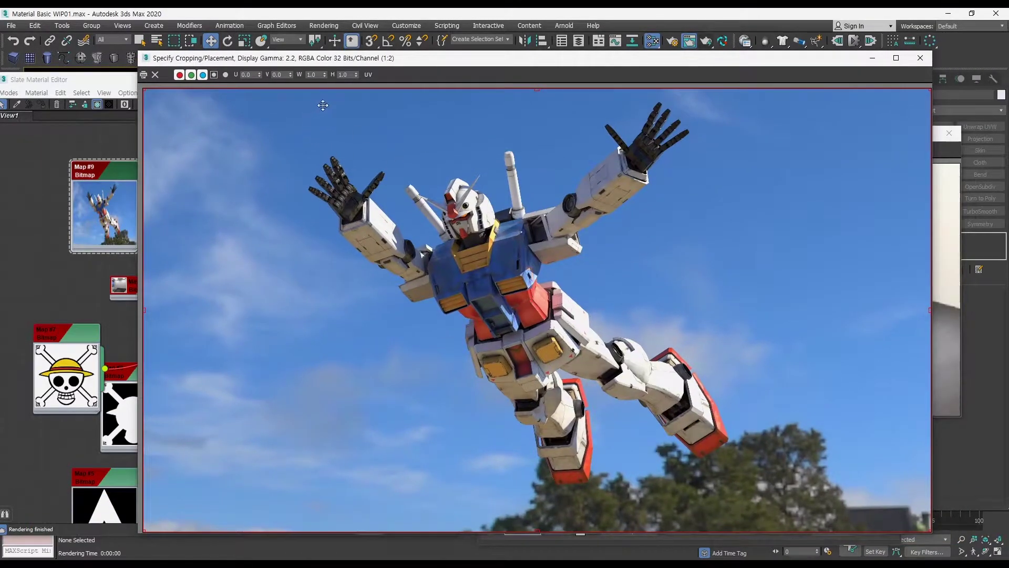
pyautogui.click(215, 75)
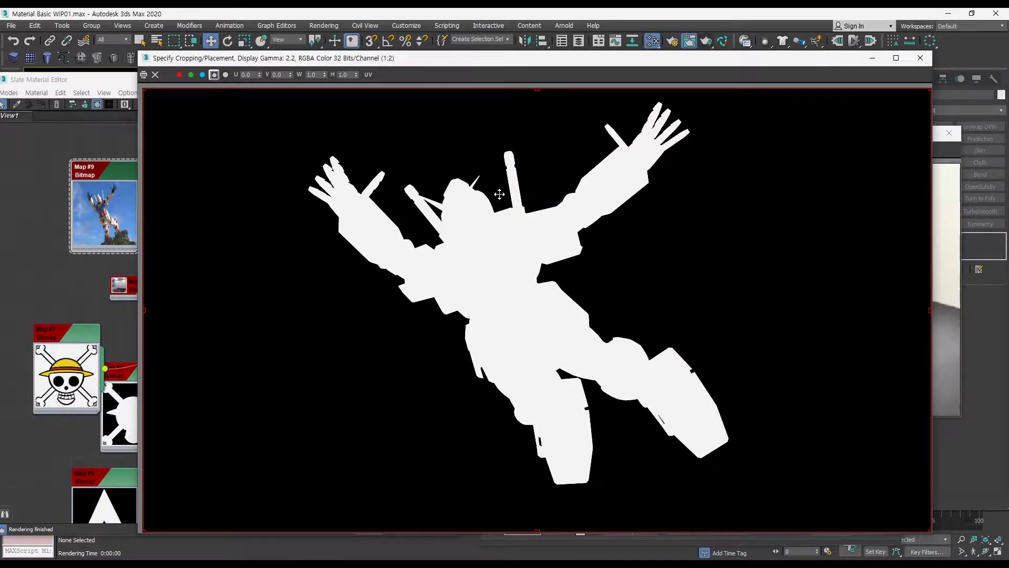
pyautogui.click(215, 75)
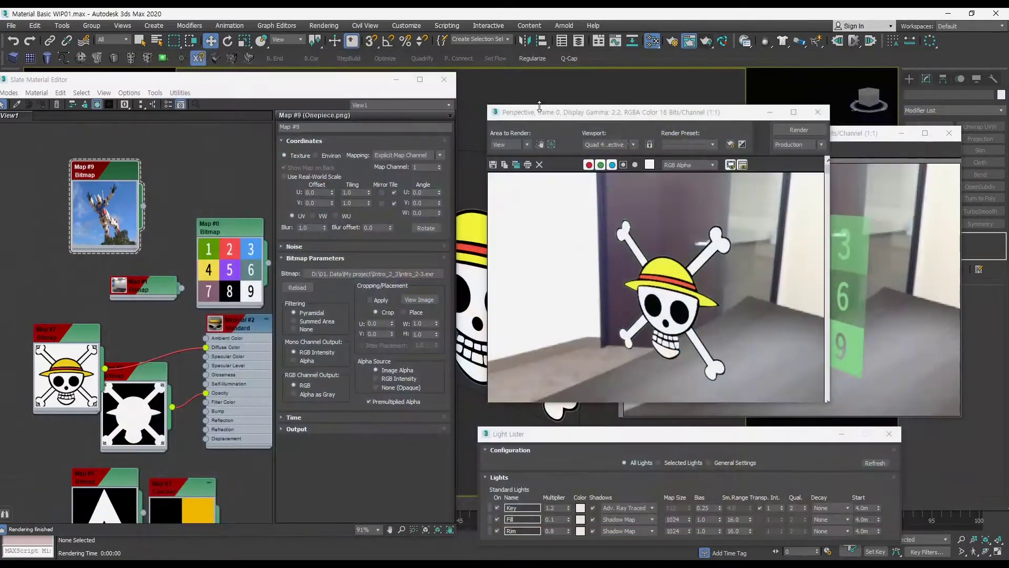
# Connect the robot bitmap to the material's Opacity and Diffuse Color, replacing the skull maps, and render the perspective view.
pyautogui.moveTo(220, 221); pyautogui.dragTo(200, 192)
pyautogui.moveTo(215, 247); pyautogui.dragTo(165, 207, button='middle')
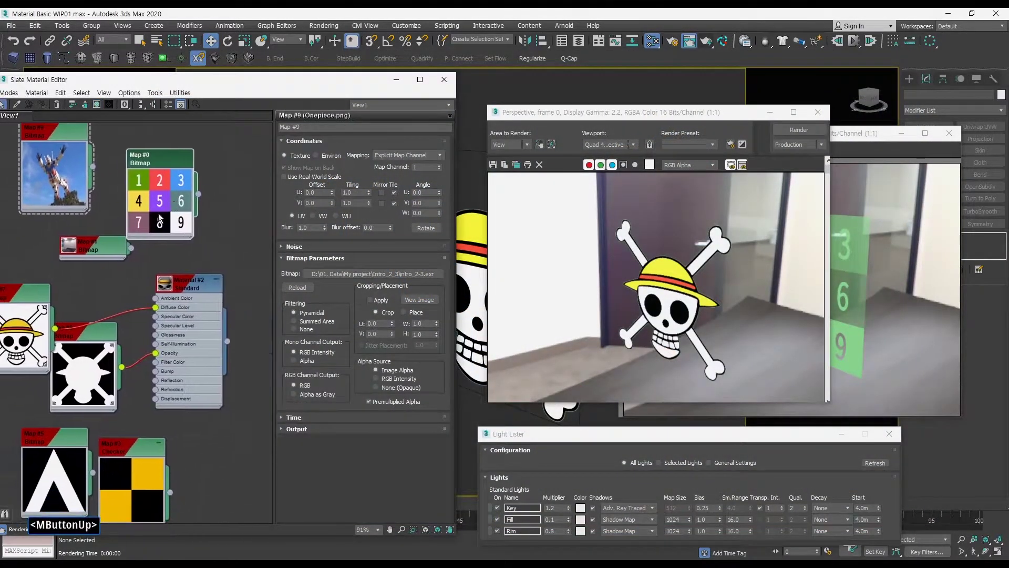
pyautogui.moveTo(93, 166); pyautogui.dragTo(156, 355)
pyautogui.moveTo(93, 166); pyautogui.dragTo(156, 308)
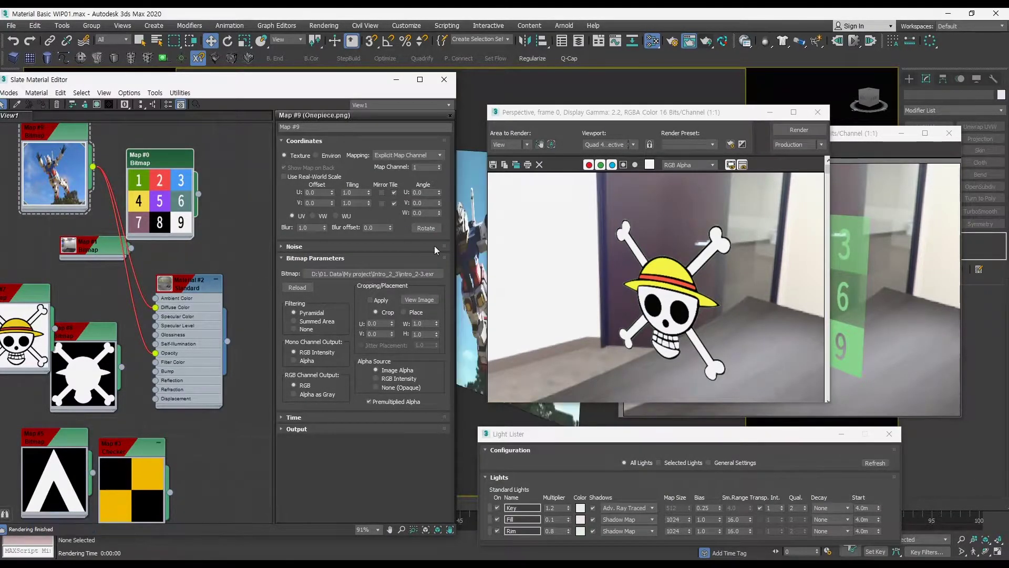
pyautogui.click(788, 131)
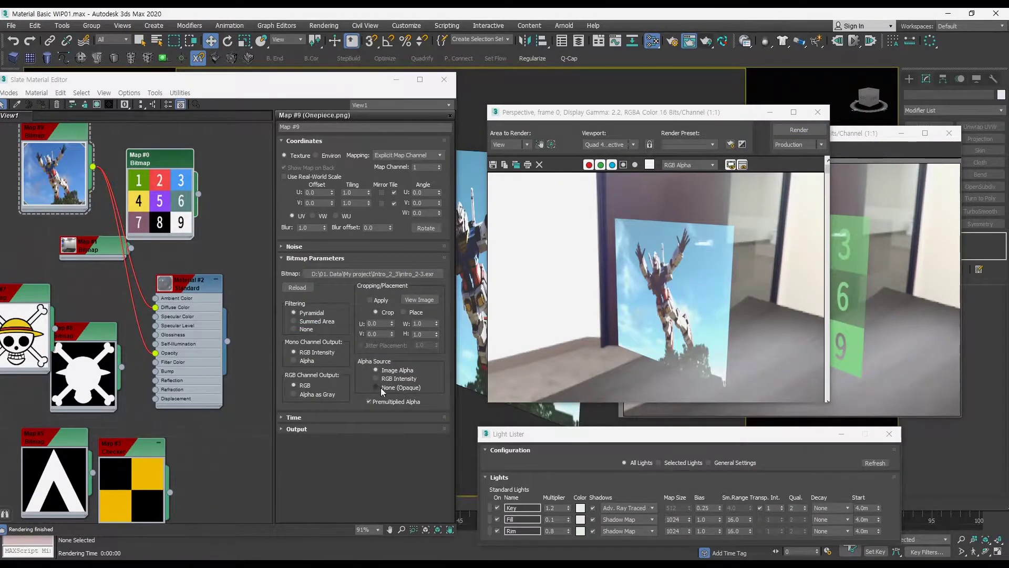
# Set the robot bitmap's Alpha Source to RGB Intensity, RGB output to Alpha as Gray and Mono output to Alpha, and render.
pyautogui.click(376, 378)
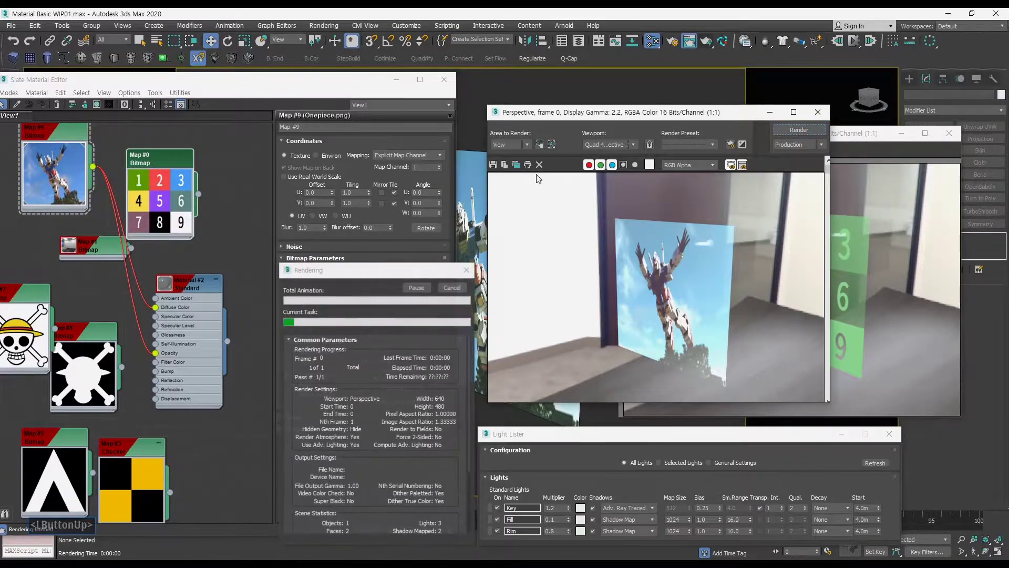
pyautogui.click(298, 394)
pyautogui.click(299, 361)
pyautogui.click(797, 129)
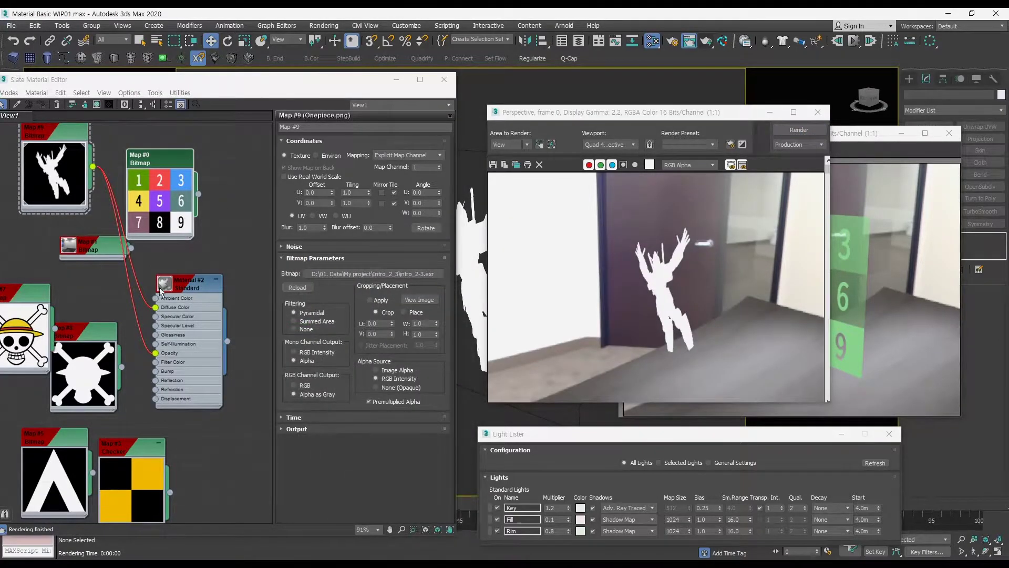
# Duplicate the robot bitmap with Mono output RGB Intensity and RGB output RGB, connect it to Diffuse Color and render.
pyautogui.moveTo(62, 145)
pyautogui.mouseDown()
pyautogui.moveTo(84, 267)
pyautogui.moveTo(80, 153)
pyautogui.mouseUp()
pyautogui.doubleClick(74, 150)
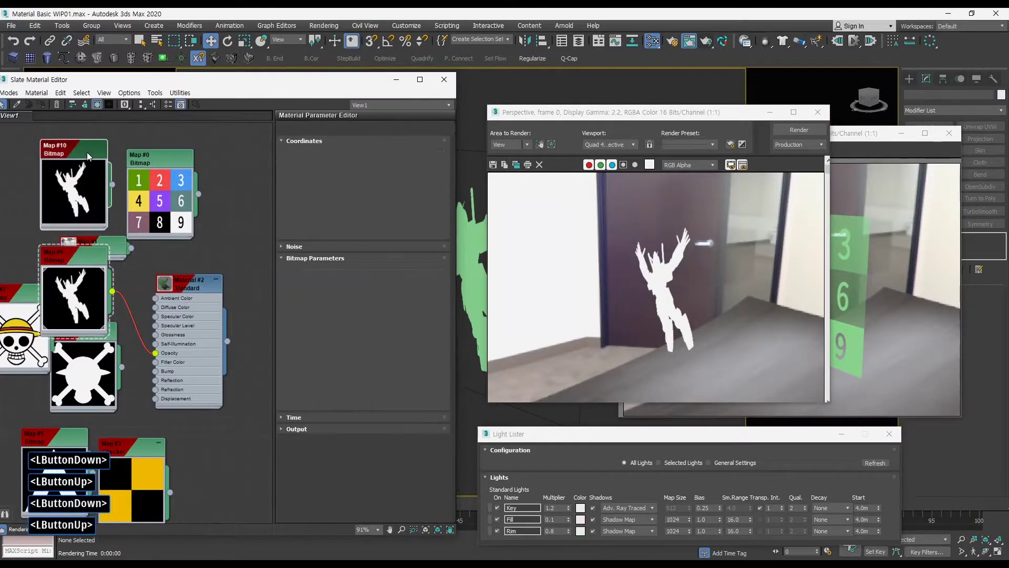
pyautogui.click(301, 353)
pyautogui.click(298, 386)
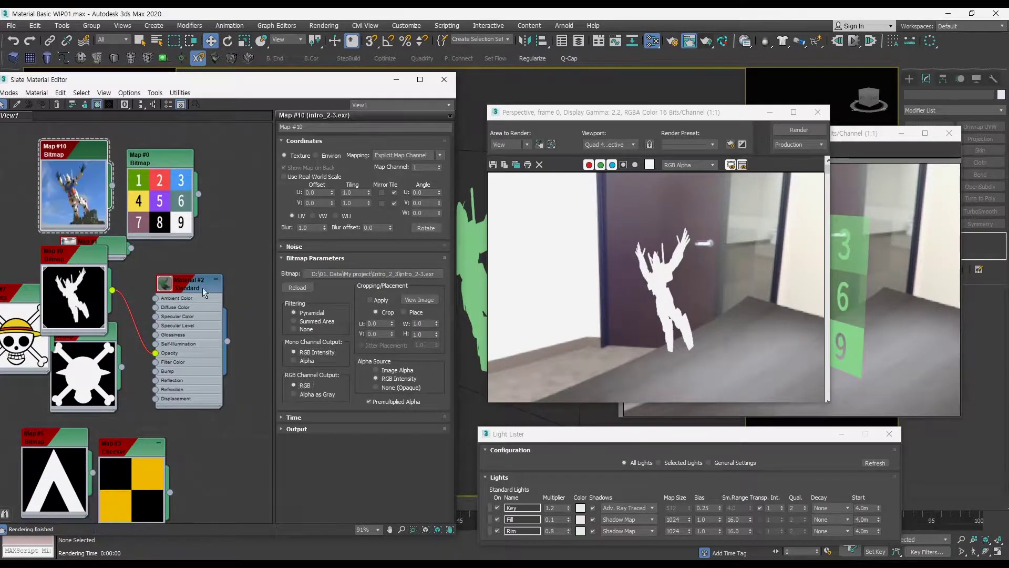
pyautogui.moveTo(112, 185); pyautogui.dragTo(155, 307)
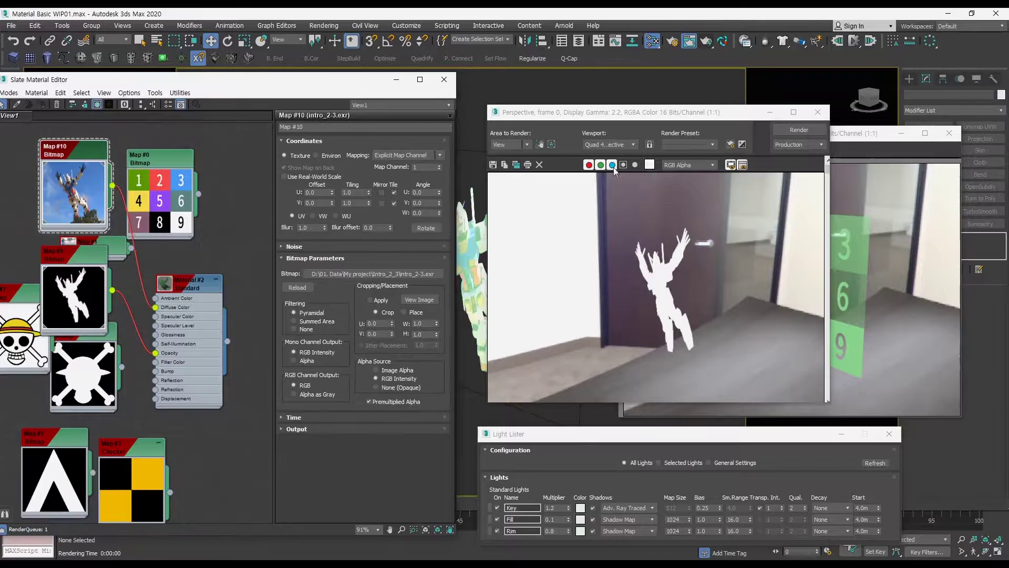
pyautogui.click(798, 131)
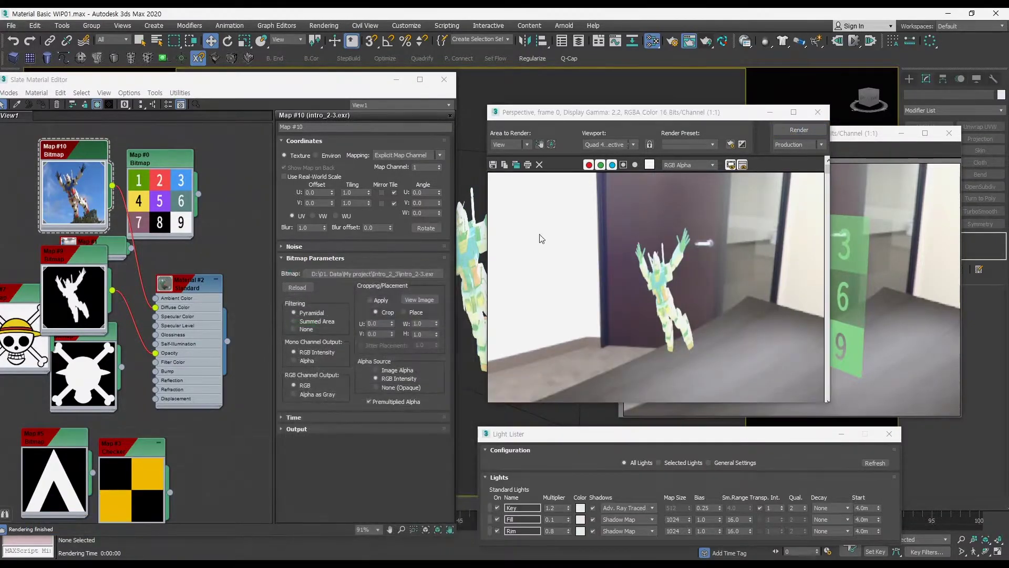
# Set the diffuse robot bitmap's Alpha Source to None (Opaque), render, and compare its Alpha as Gray output before restoring RGB.
pyautogui.click(386, 388)
pyautogui.click(795, 130)
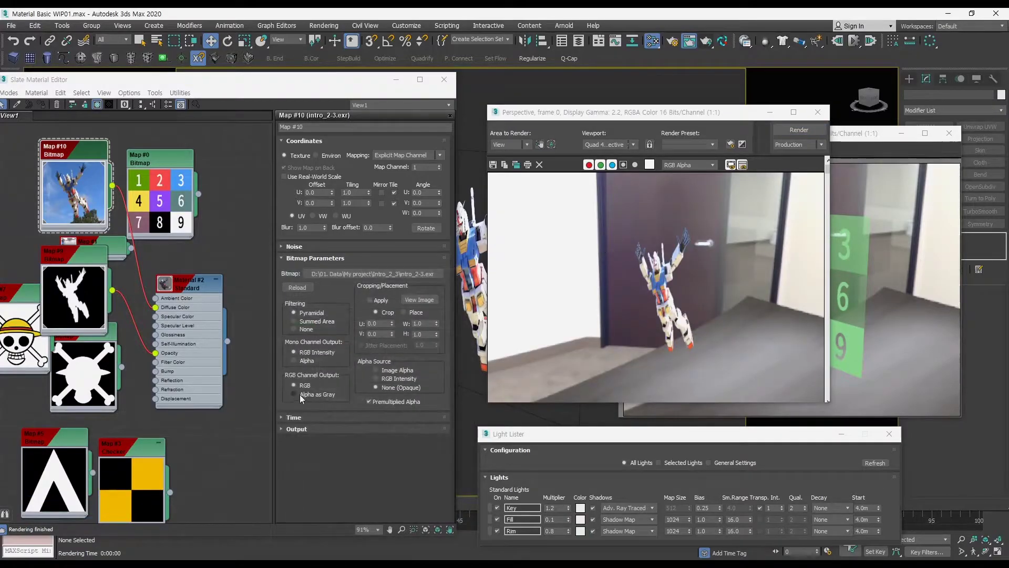
pyautogui.click(297, 395)
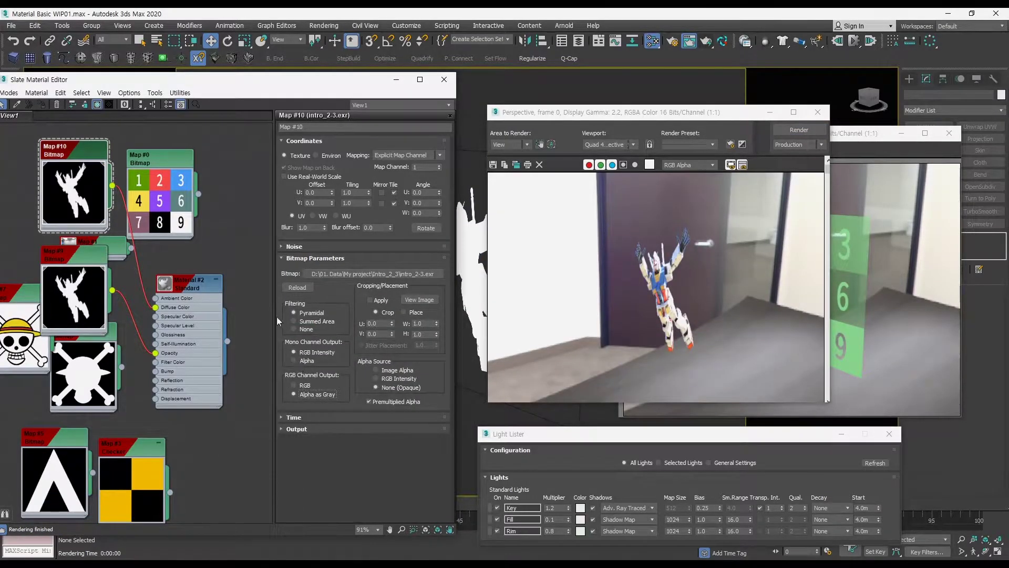
pyautogui.click(297, 387)
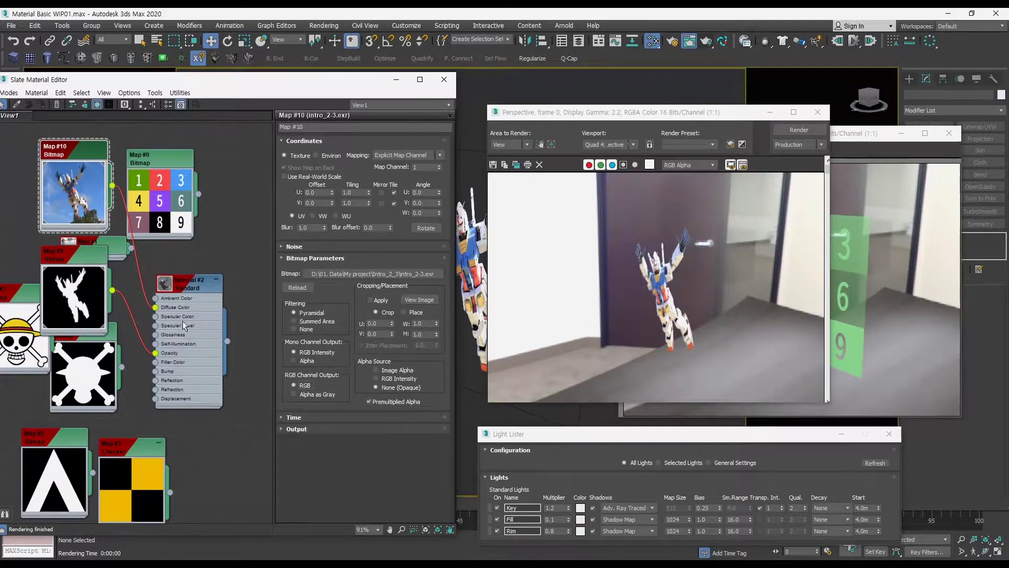
# Set the opacity robot bitmap's Alpha Source to None (Opaque) and render the perspective view.
pyautogui.doubleClick(88, 269)
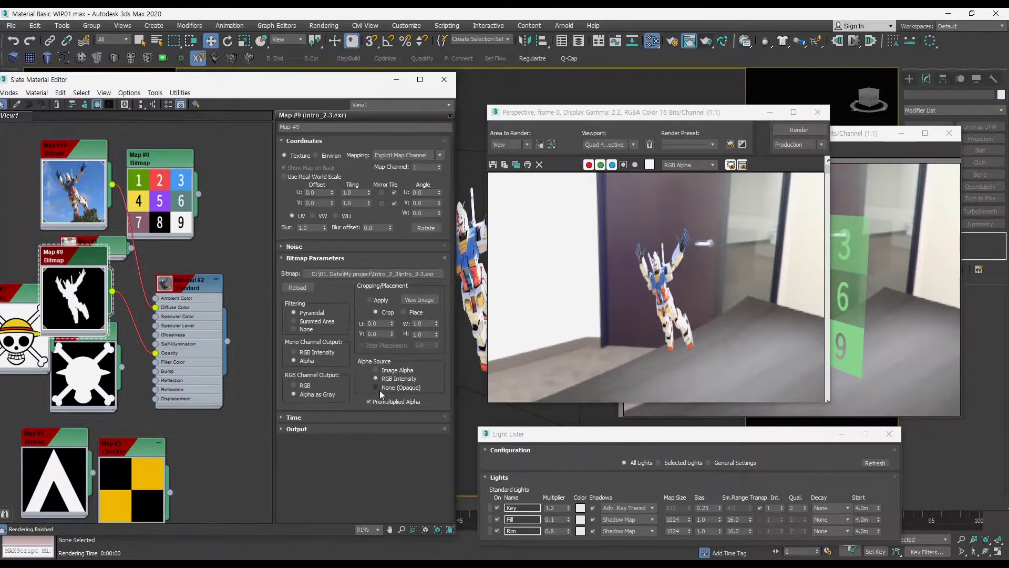
pyautogui.click(377, 387)
pyautogui.click(776, 131)
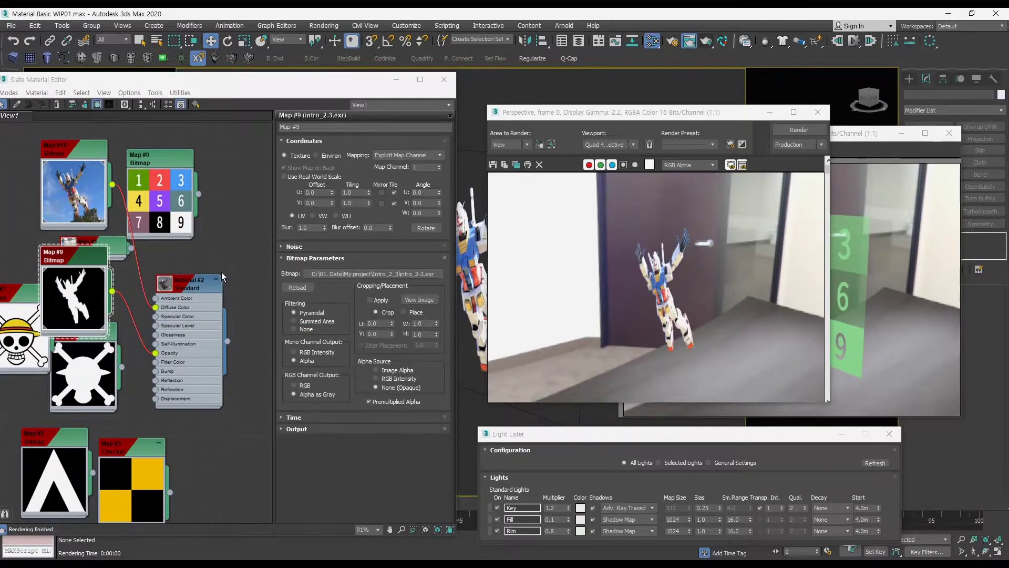
# Delete both robot bitmap nodes from the material graph.
pyautogui.click(235, 267)
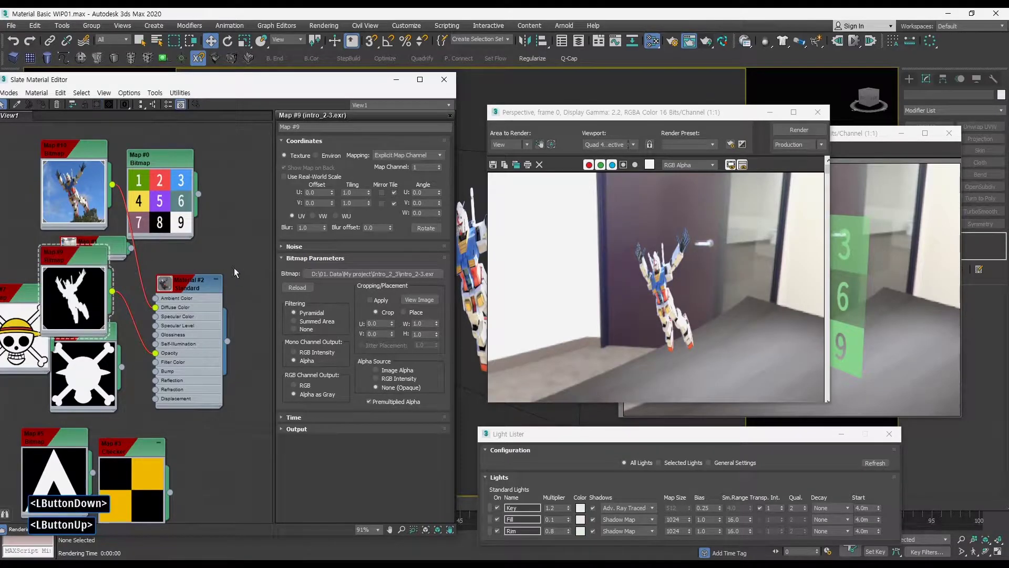
pyautogui.click(82, 265)
pyautogui.keyDown('ctrl'); pyautogui.click(87, 156); pyautogui.keyUp('ctrl')
pyautogui.press('Delete')
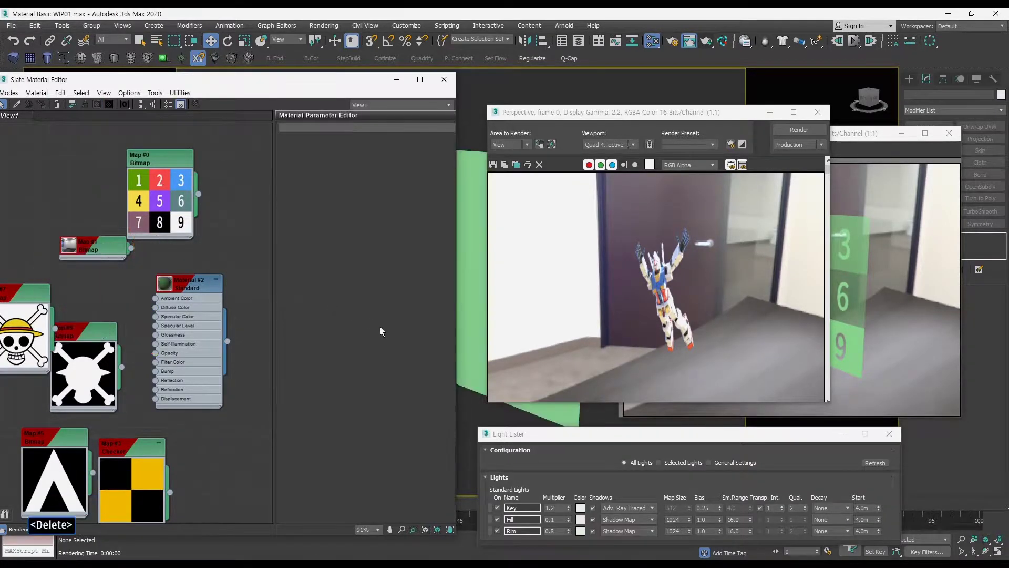
# Open the alpha skull bitmap's parameters, reposition its node beside the Standard material and close the Perspective render window.
pyautogui.doubleClick(100, 333)
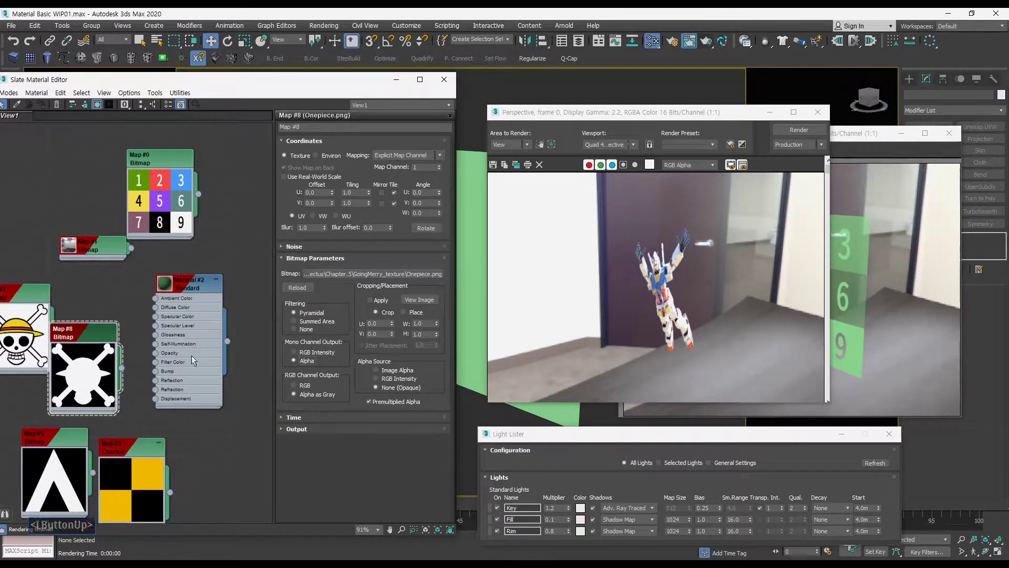
pyautogui.moveTo(76, 306); pyautogui.dragTo(126, 270, button='middle')
pyautogui.moveTo(147, 297); pyautogui.dragTo(129, 317)
pyautogui.moveTo(177, 287); pyautogui.dragTo(116, 291, button='middle')
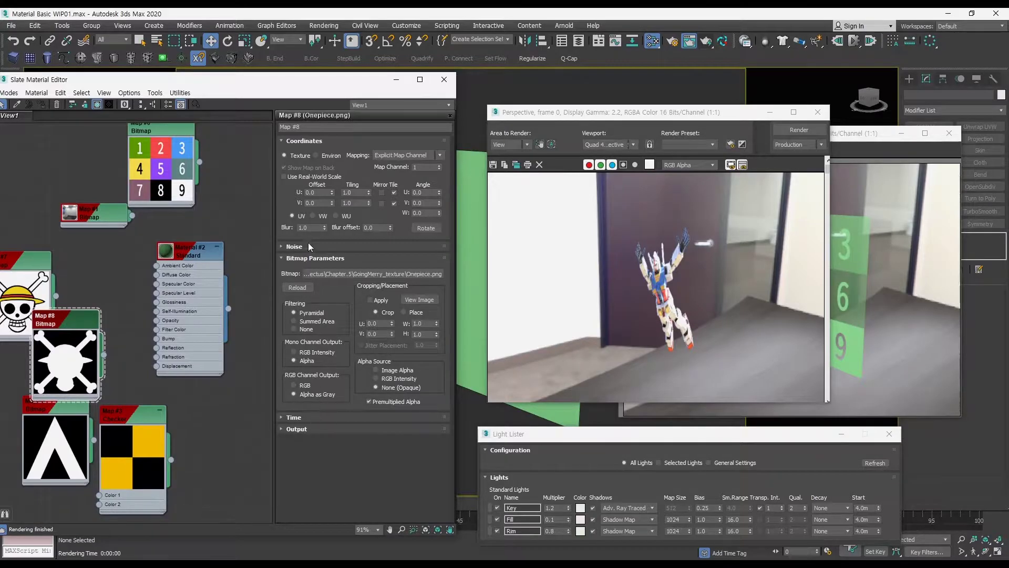
pyautogui.click(78, 322)
pyautogui.moveTo(145, 235); pyautogui.dragTo(181, 220, button='middle')
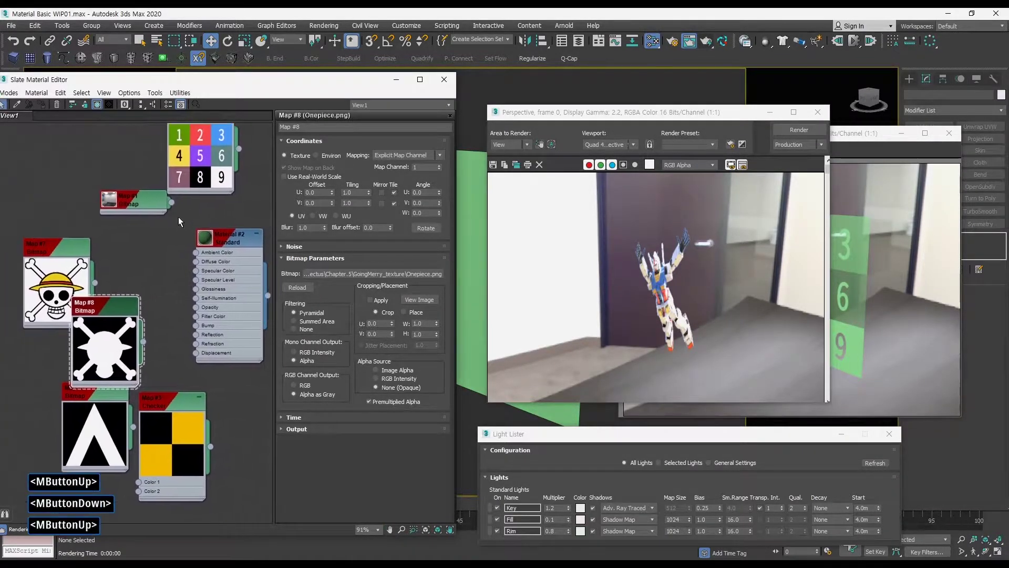
pyautogui.keyDown('ctrl'); pyautogui.keyDown('alt'); pyautogui.moveTo(130, 268); pyautogui.dragTo(169, 292, button='middle'); pyautogui.keyUp('alt'); pyautogui.keyUp('ctrl')
pyautogui.keyDown('ctrl'); pyautogui.keyDown('alt'); pyautogui.moveTo(169, 292); pyautogui.dragTo(156, 279, button='middle'); pyautogui.keyUp('alt'); pyautogui.keyUp('ctrl')
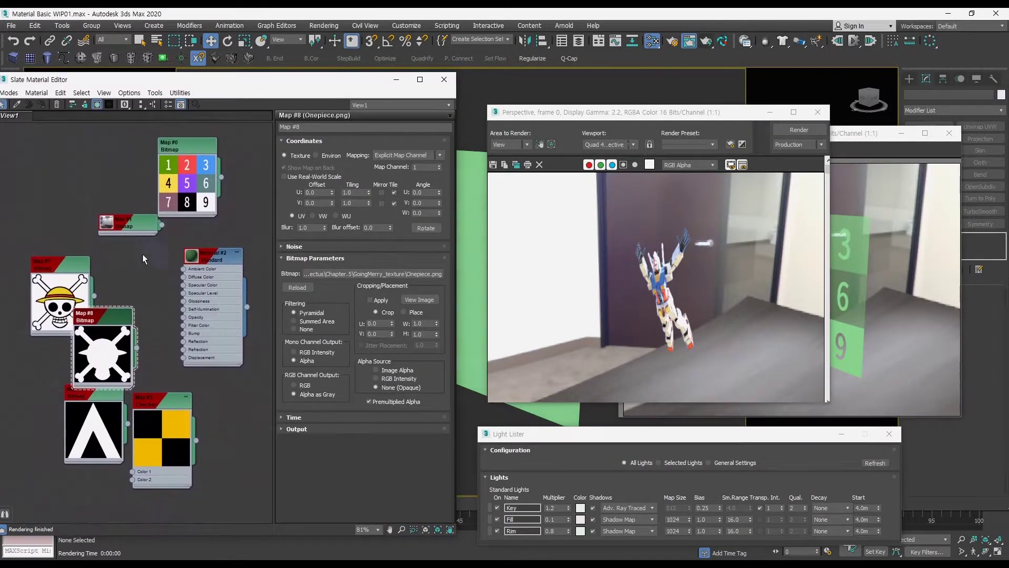
pyautogui.moveTo(133, 324); pyautogui.dragTo(149, 315)
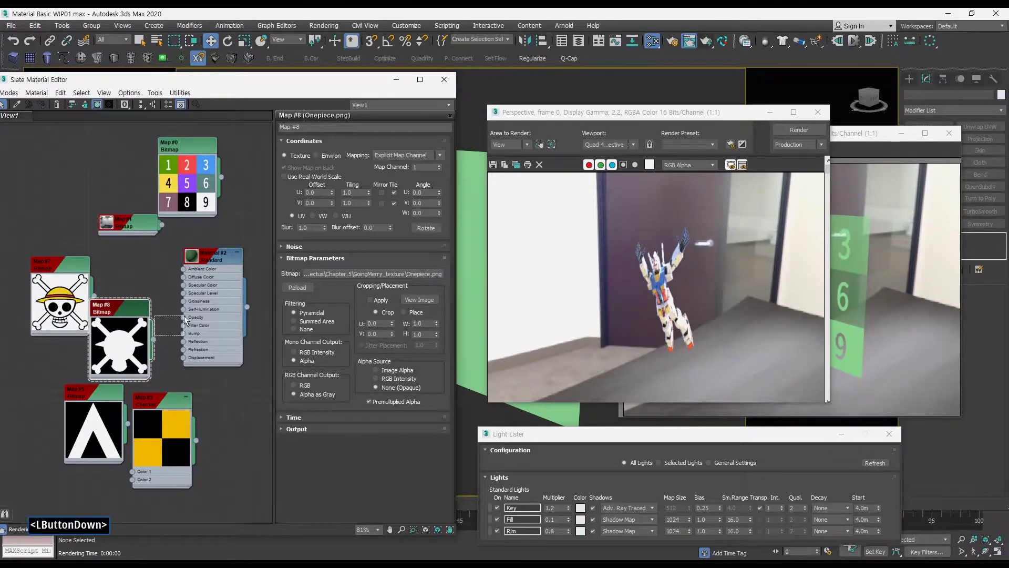
pyautogui.click(818, 112)
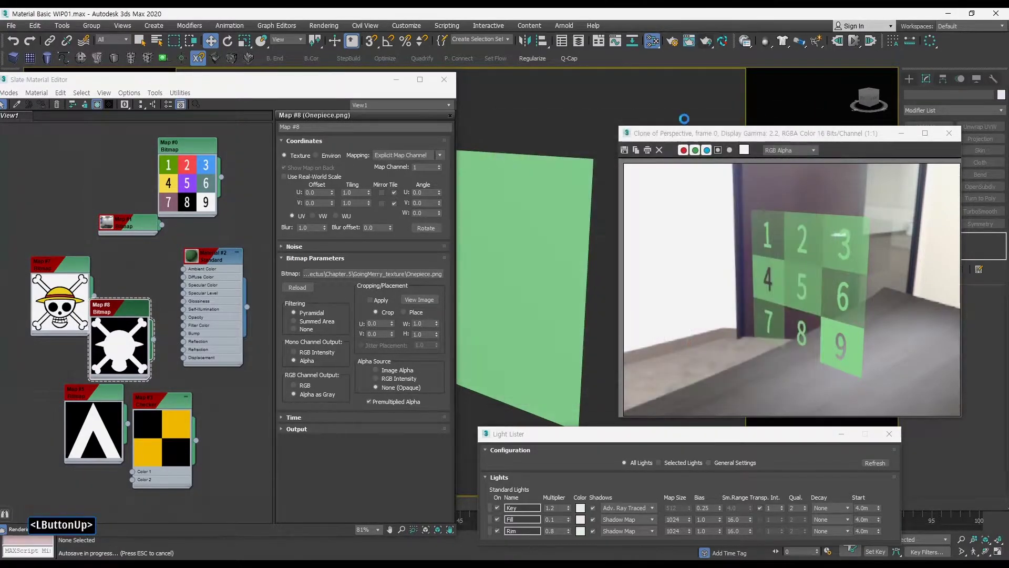
# Close the leftover render windows and end the plane's isolation so the whole scene is shown.
pyautogui.hotkey('alt', 'w')
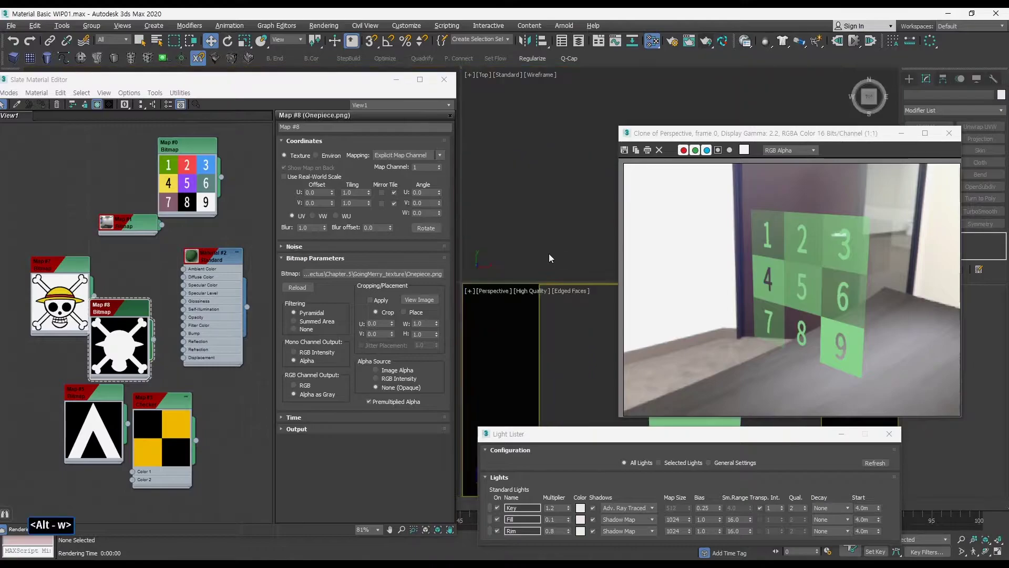
pyautogui.hotkey('alt', 'w')
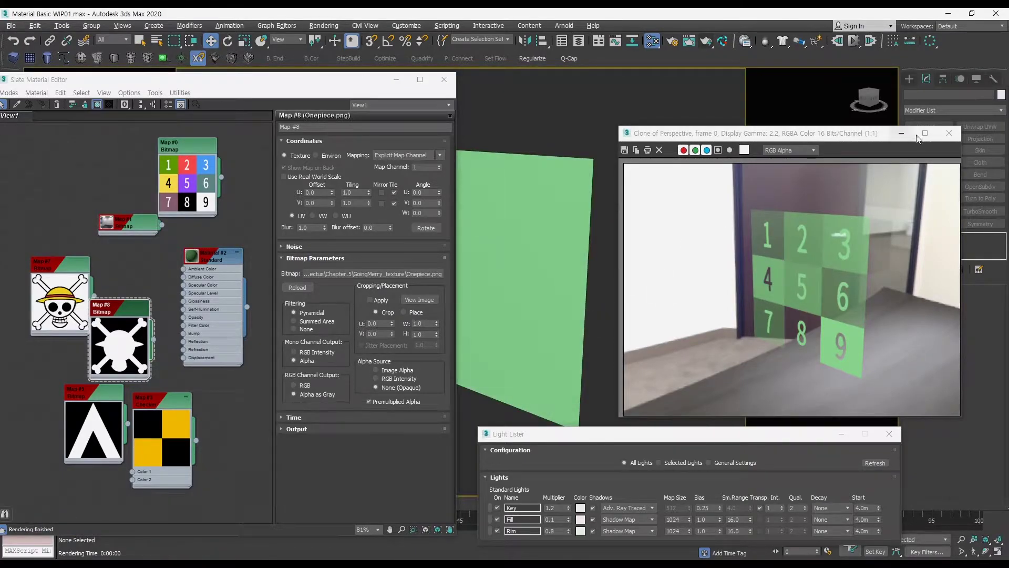
pyautogui.click(949, 133)
pyautogui.hotkey('shift', 'q')
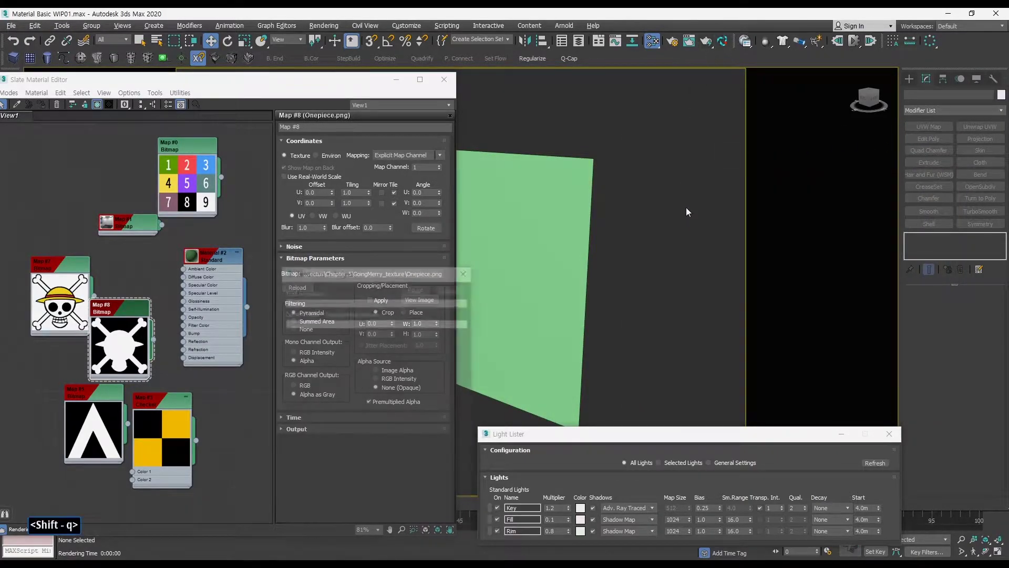
pyautogui.click(827, 113)
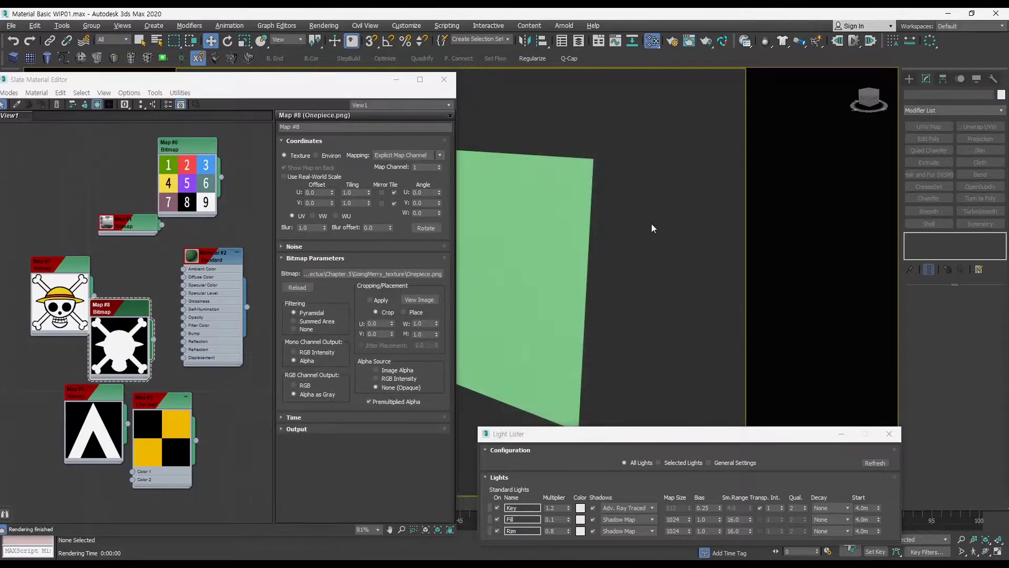
pyautogui.hotkey('alt', 'q')
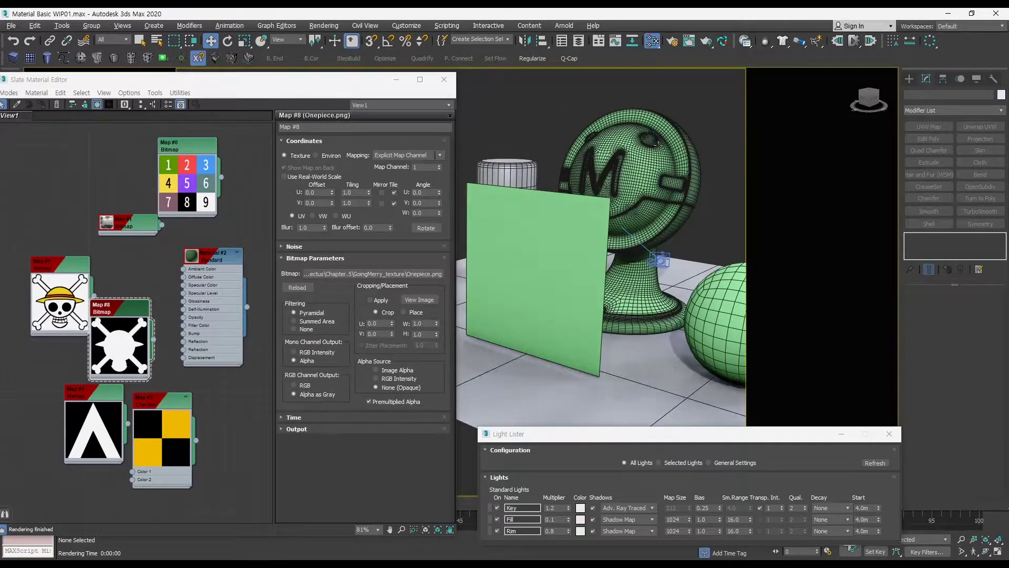
# Open the Standard material's parameters and move the upright green plane behind the shader ball.
pyautogui.moveTo(137, 304); pyautogui.dragTo(103, 288)
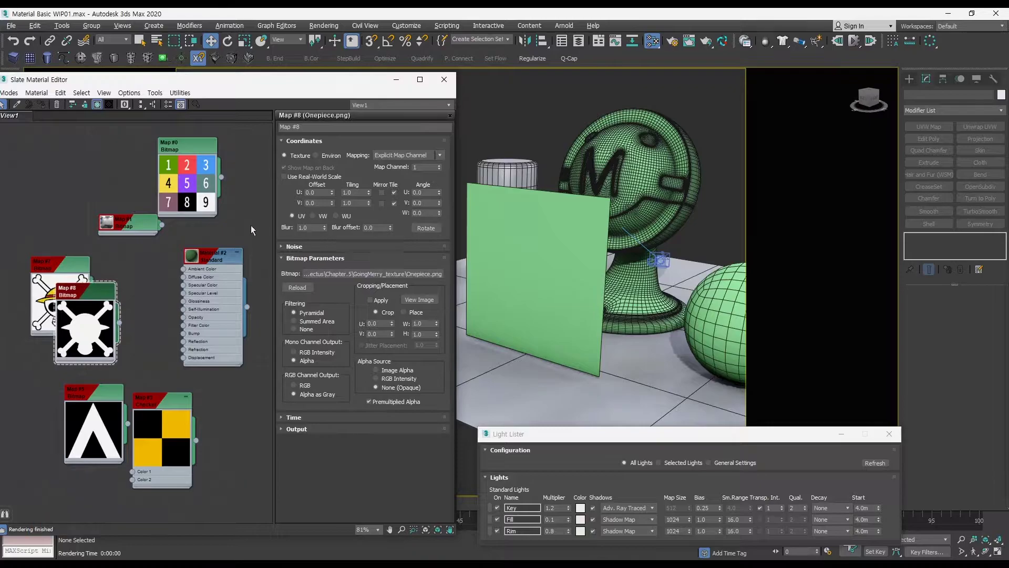
pyautogui.click(213, 256)
pyautogui.doubleClick(212, 256)
pyautogui.click(546, 233)
pyautogui.press('q')
pyautogui.press('w')
pyautogui.moveTo(552, 268); pyautogui.dragTo(727, 213)
pyautogui.press('q')
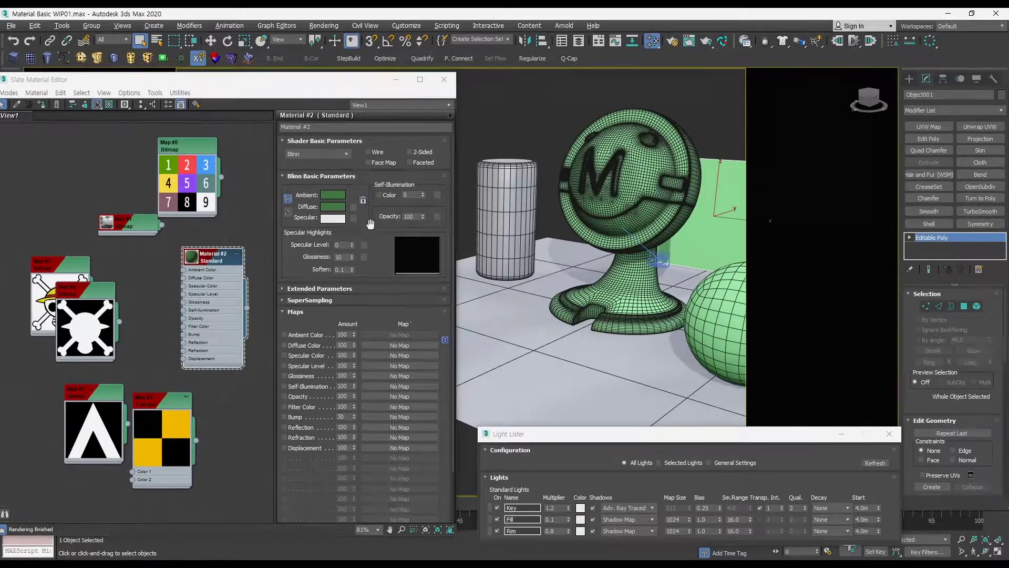
# Line up the alpha skull bitmap and Standard material nodes, and switch the viewport to the PhysCamera001 view.
pyautogui.moveTo(105, 289); pyautogui.dragTo(147, 264)
pyautogui.moveTo(211, 257); pyautogui.dragTo(220, 265)
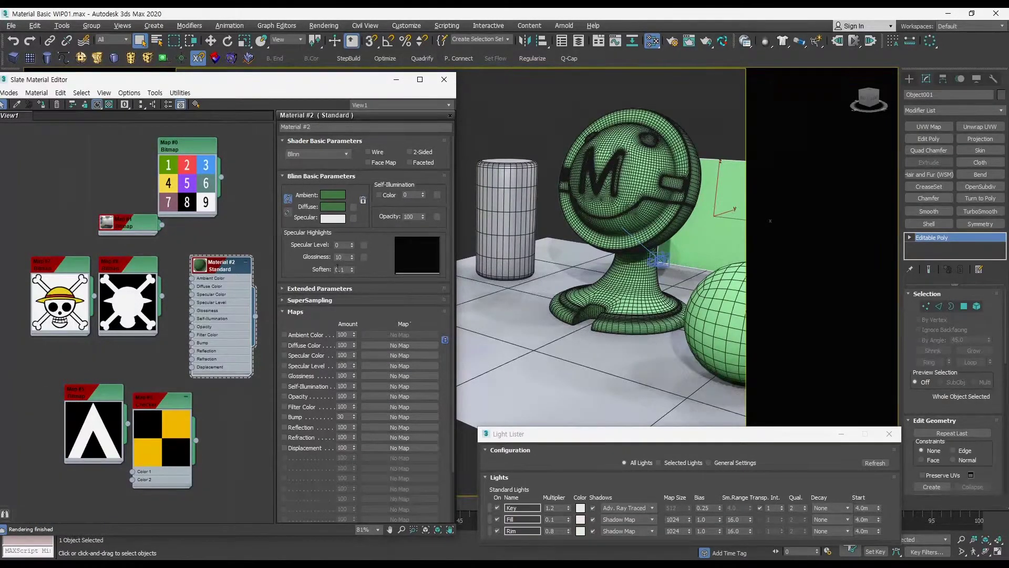
pyautogui.click(237, 268)
pyautogui.moveTo(284, 84); pyautogui.dragTo(292, 141)
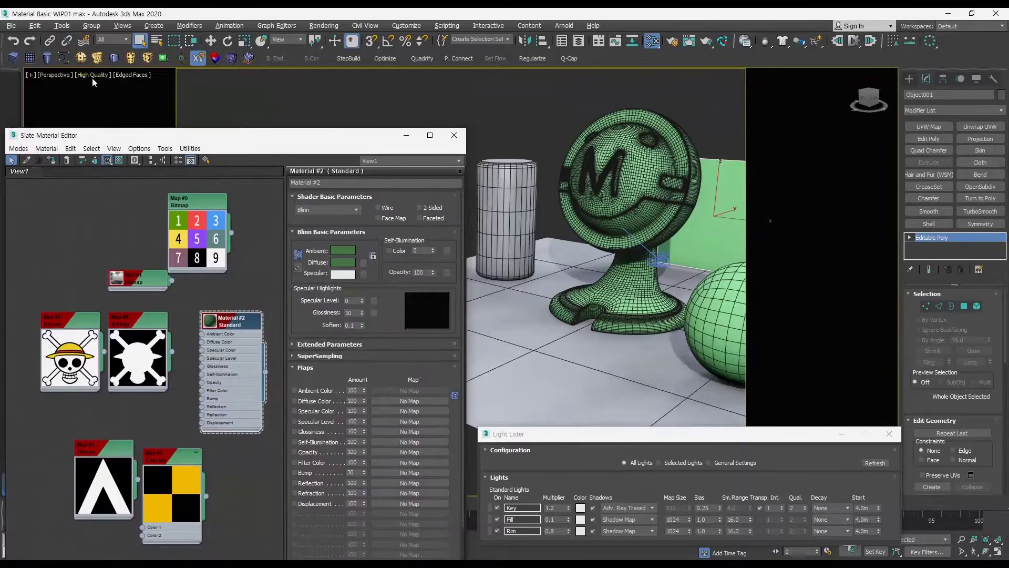
pyautogui.click(56, 75)
pyautogui.moveTo(127, 85)
pyautogui.click(259, 87)
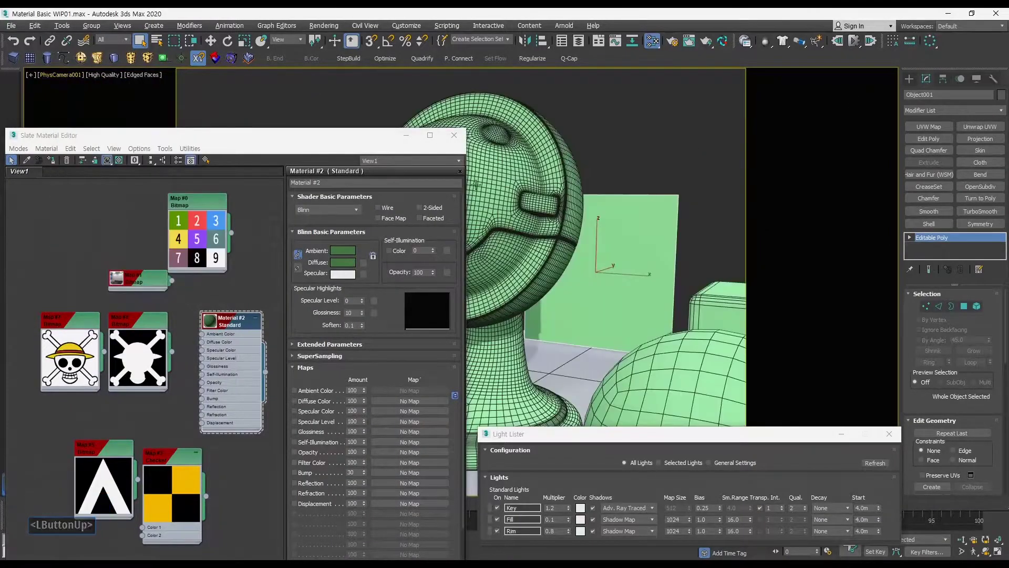
pyautogui.moveTo(269, 139); pyautogui.dragTo(301, 67)
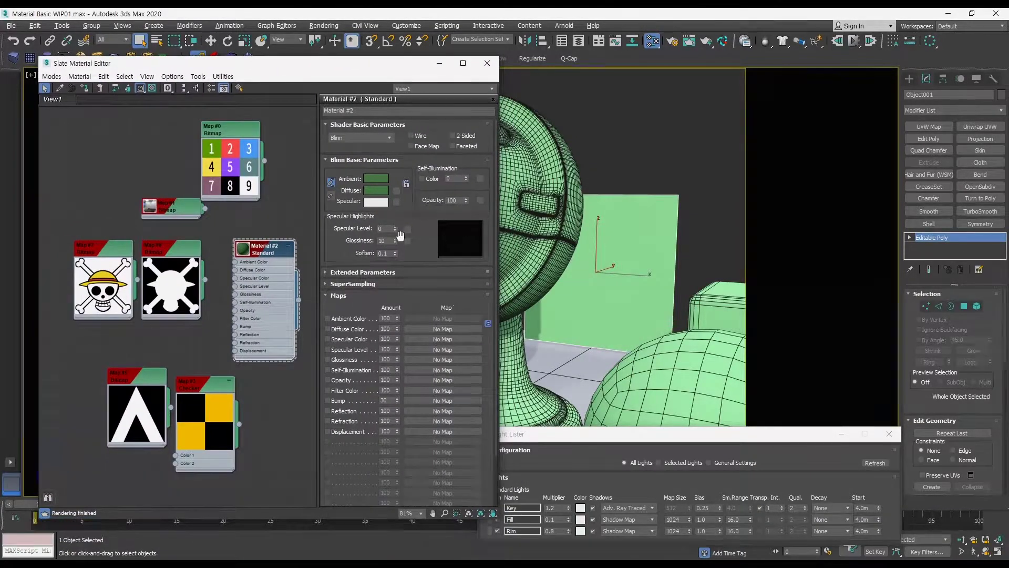
# Enlarge the Standard material node's preview and turn on its coloured checker background.
pyautogui.keyDown('ctrl'); pyautogui.keyDown('alt'); pyautogui.moveTo(259, 258); pyautogui.dragTo(209, 243, button='middle'); pyautogui.keyUp('alt'); pyautogui.keyUp('ctrl')
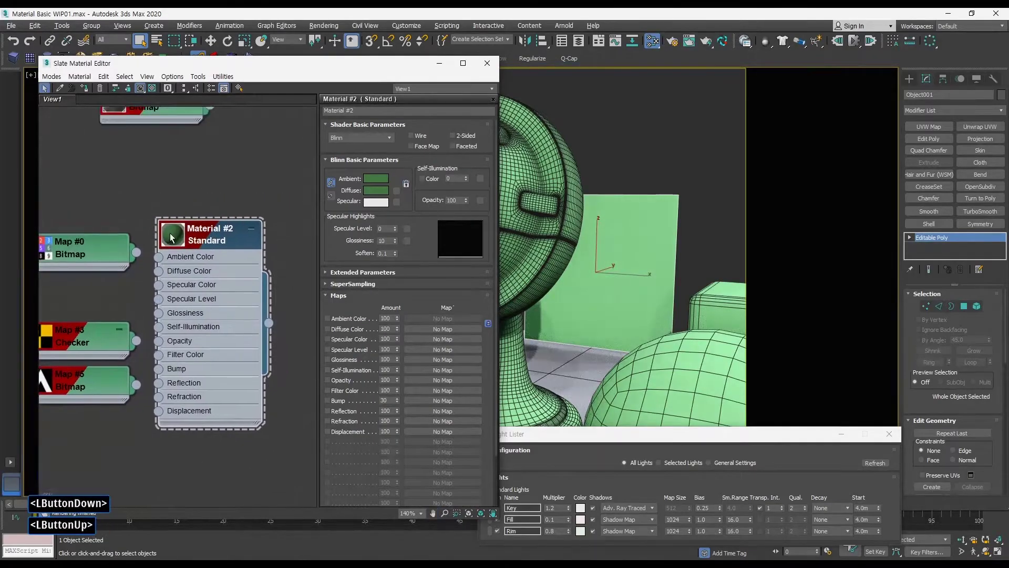
pyautogui.doubleClick(178, 234)
pyautogui.moveTo(211, 228); pyautogui.dragTo(211, 213)
pyautogui.moveTo(209, 228); pyautogui.dragTo(228, 150, button='middle')
pyautogui.click(153, 88)
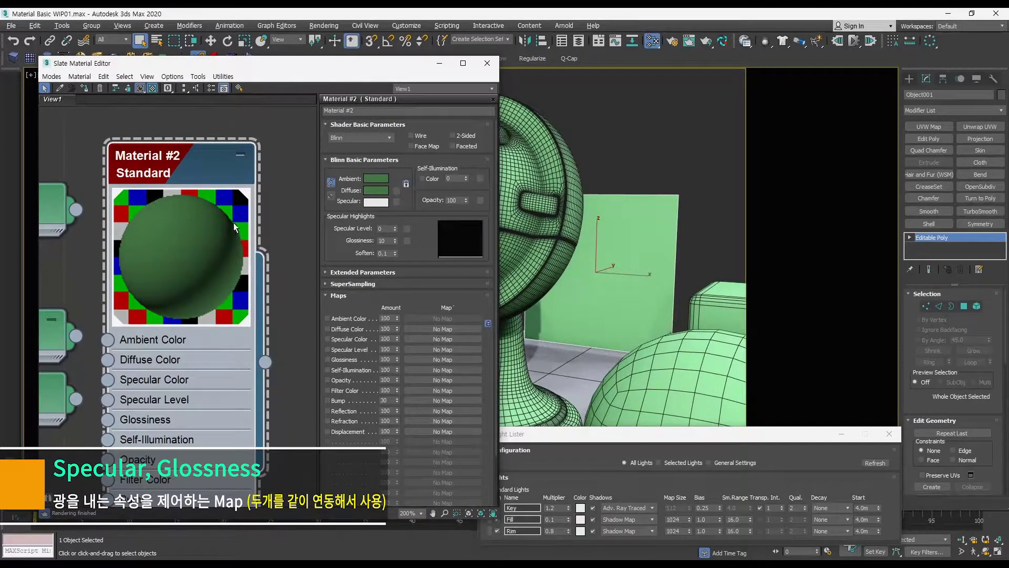
# Set the Standard material's Specular Level to 82 and render the PhysCamera001 view.
pyautogui.click(380, 192)
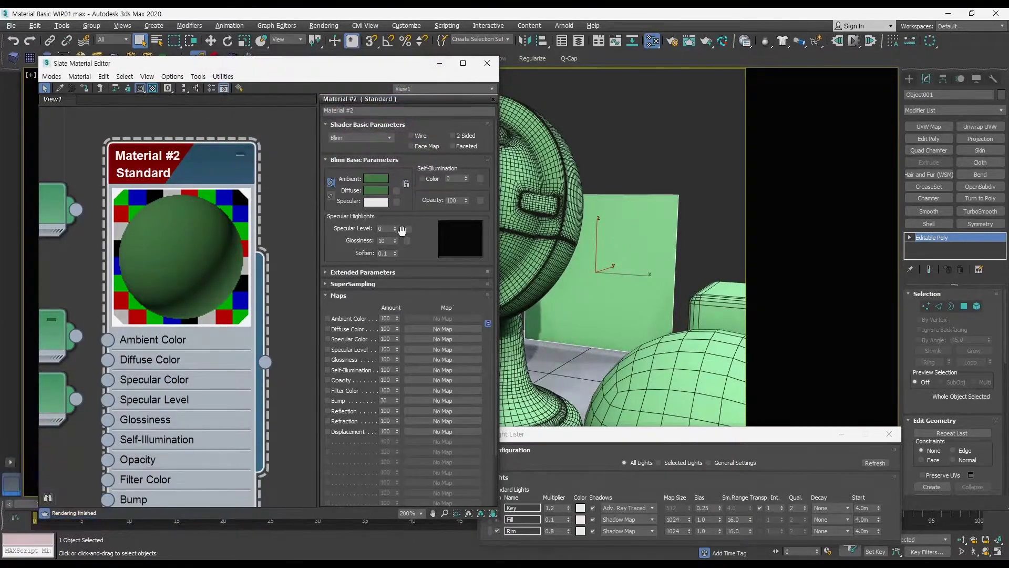
pyautogui.moveTo(395, 227)
pyautogui.mouseDown()
pyautogui.moveTo(405, 187)
pyautogui.moveTo(390, 245)
pyautogui.moveTo(436, 132)
pyautogui.moveTo(440, 72)
pyautogui.mouseUp()
pyautogui.moveTo(396, 229)
pyautogui.mouseDown()
pyautogui.moveTo(407, 179)
pyautogui.moveTo(388, 362)
pyautogui.moveTo(401, 323)
pyautogui.moveTo(404, 338)
pyautogui.mouseUp()
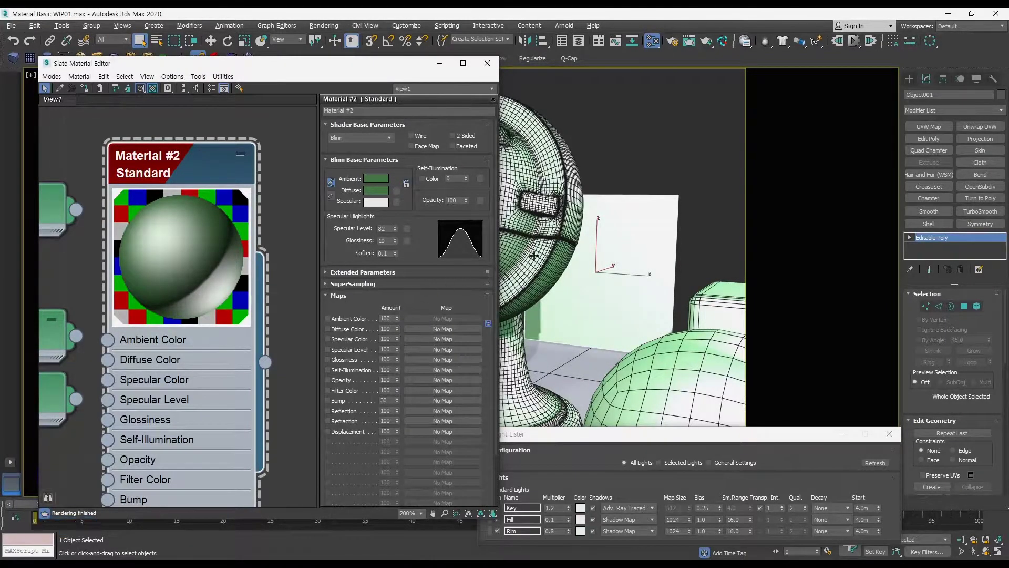
pyautogui.press('F9')
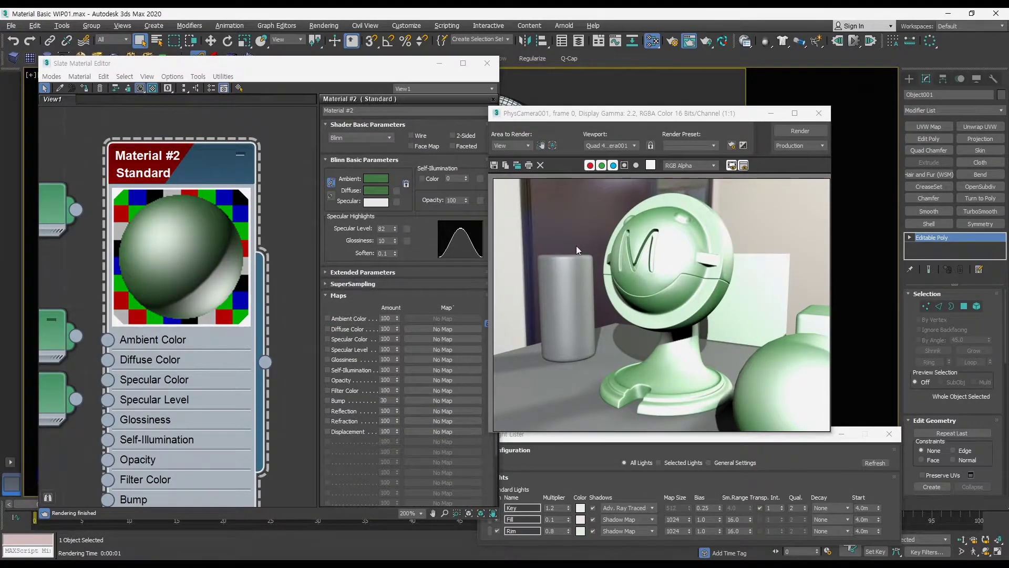
pyautogui.click(819, 113)
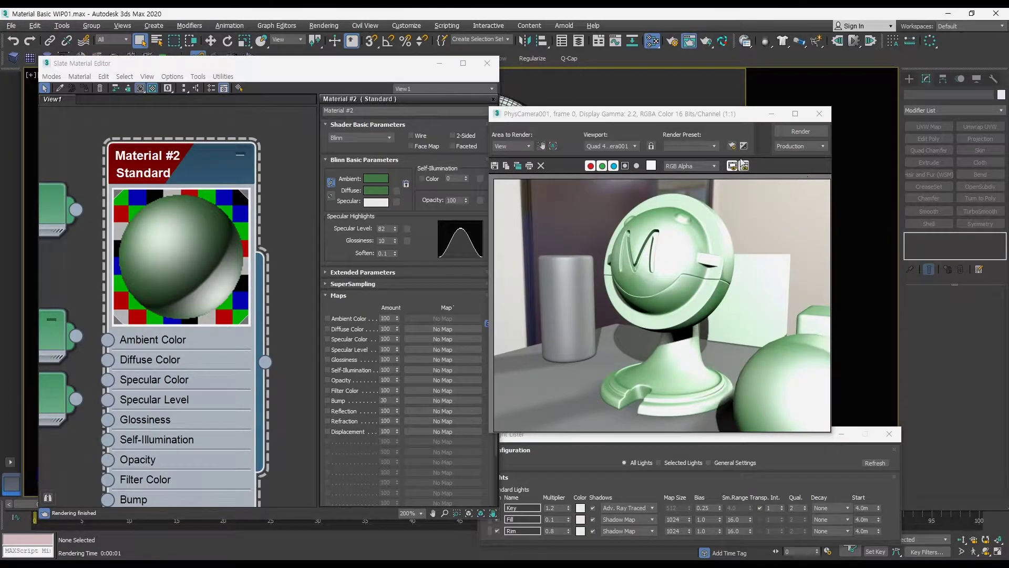
pyautogui.moveTo(696, 114); pyautogui.dragTo(774, 103)
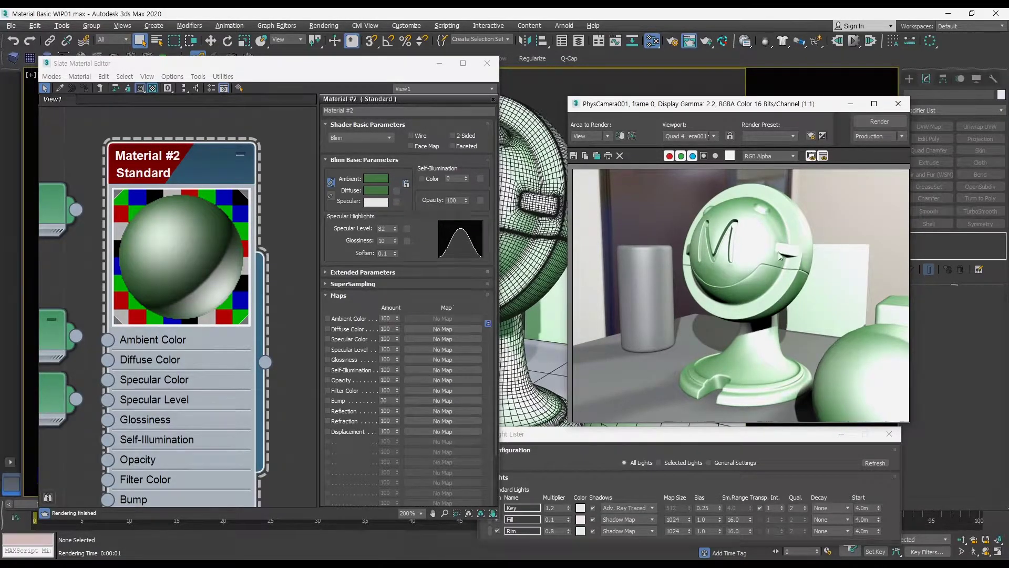
# Render the camera view with Glossiness at 63, and render again with Specular Level reset to 0.
pyautogui.moveTo(396, 240); pyautogui.dragTo(409, 209)
pyautogui.click(878, 120)
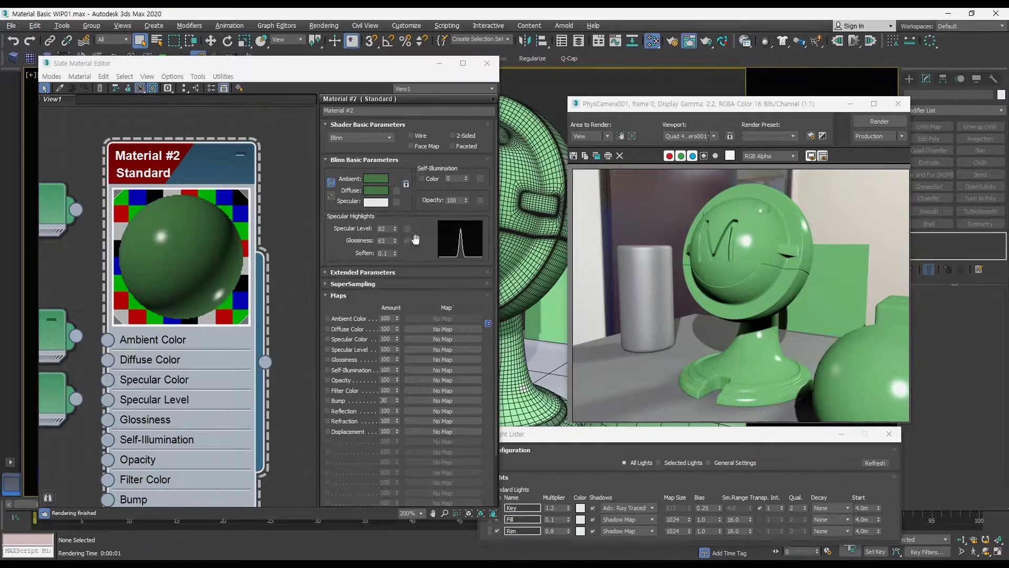
pyautogui.rightClick(395, 228)
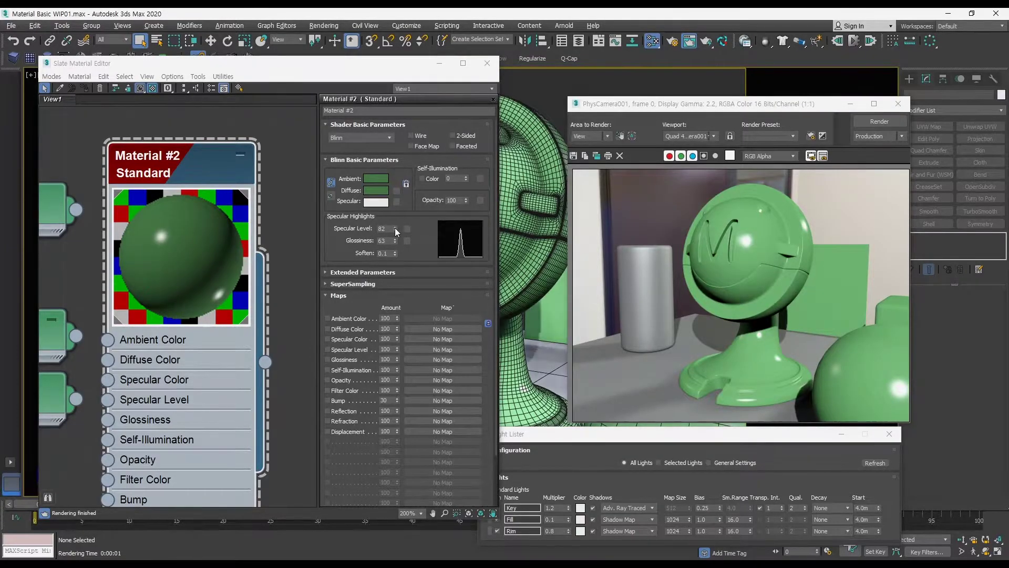
pyautogui.click(875, 123)
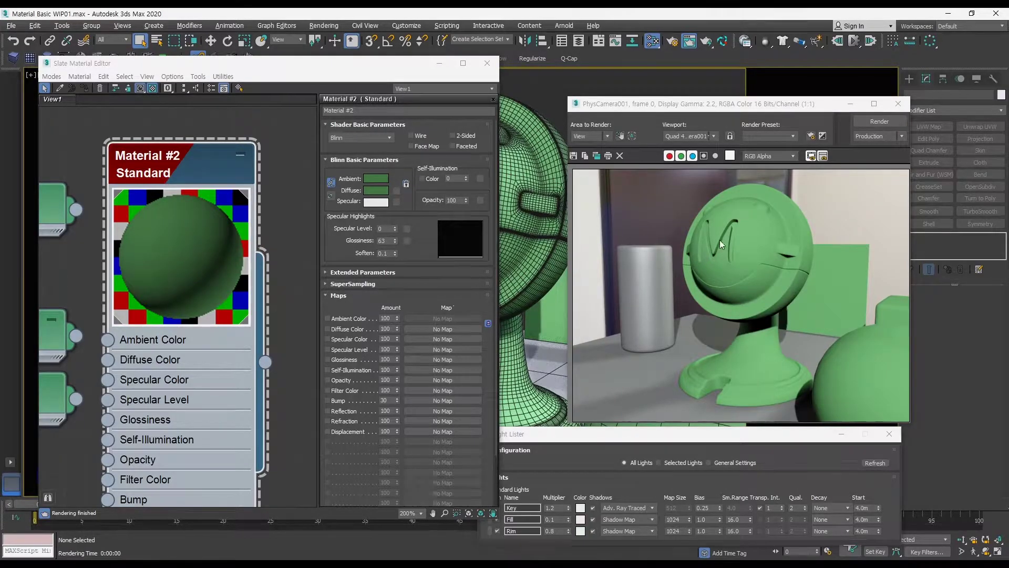
pyautogui.moveTo(738, 103)
pyautogui.mouseDown()
pyautogui.moveTo(717, 97)
pyautogui.moveTo(743, 104)
pyautogui.mouseUp()
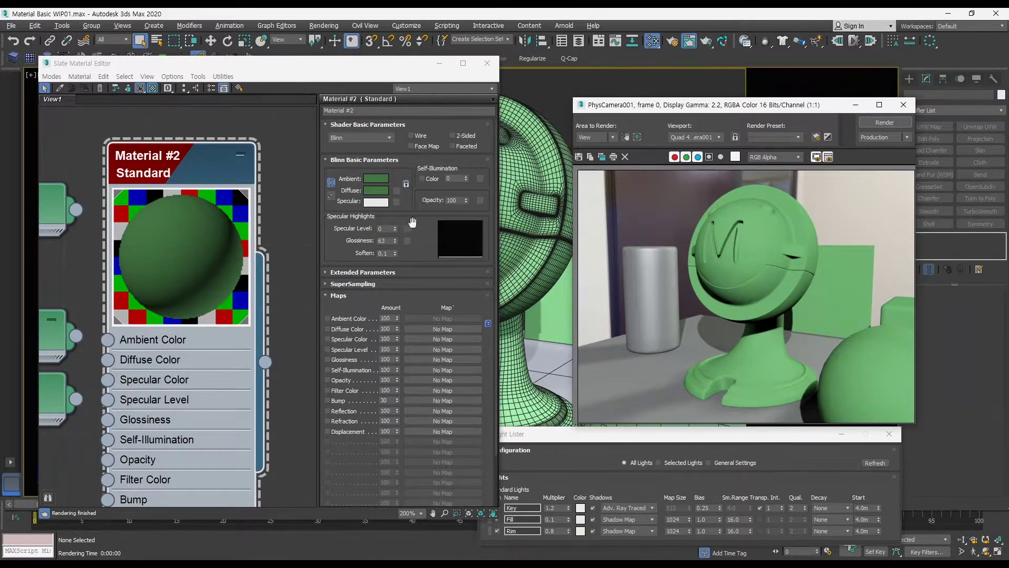
# Render with Specular Level raised to 86, and render again with Specular Level 91 and Glossiness 72.
pyautogui.moveTo(396, 229); pyautogui.dragTo(407, 199)
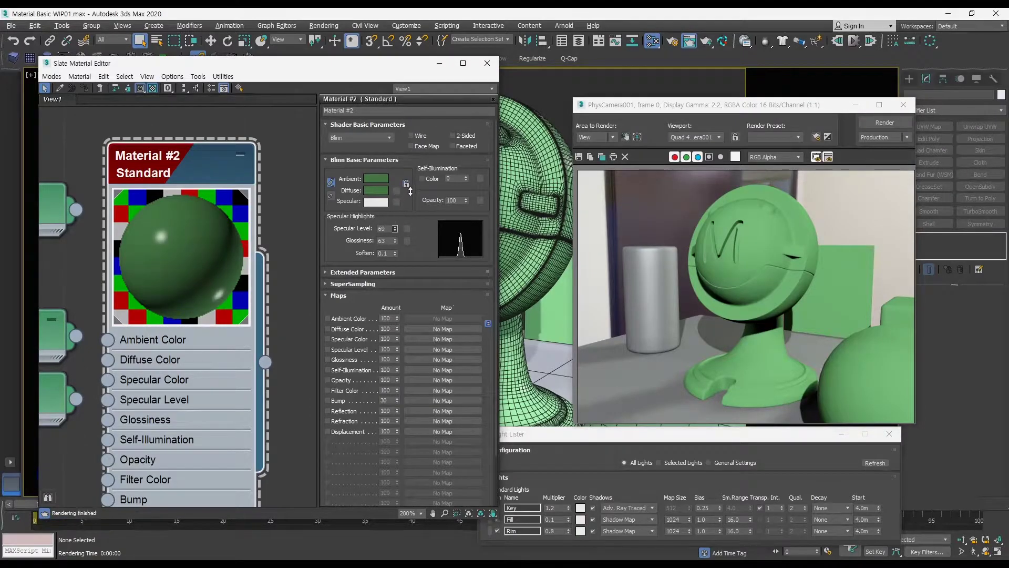
pyautogui.click(884, 122)
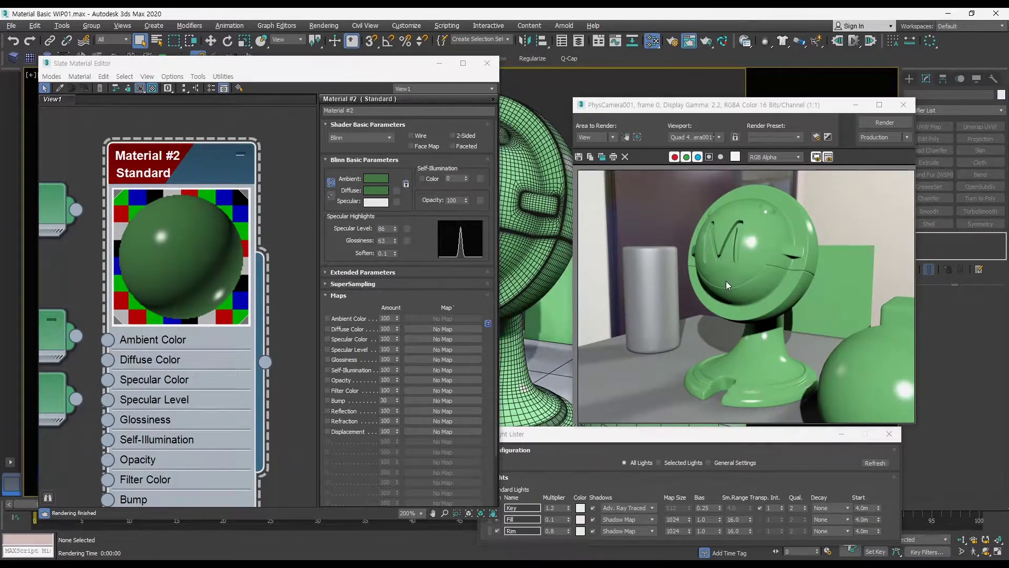
pyautogui.click(395, 226)
pyautogui.moveTo(396, 226); pyautogui.dragTo(396, 235)
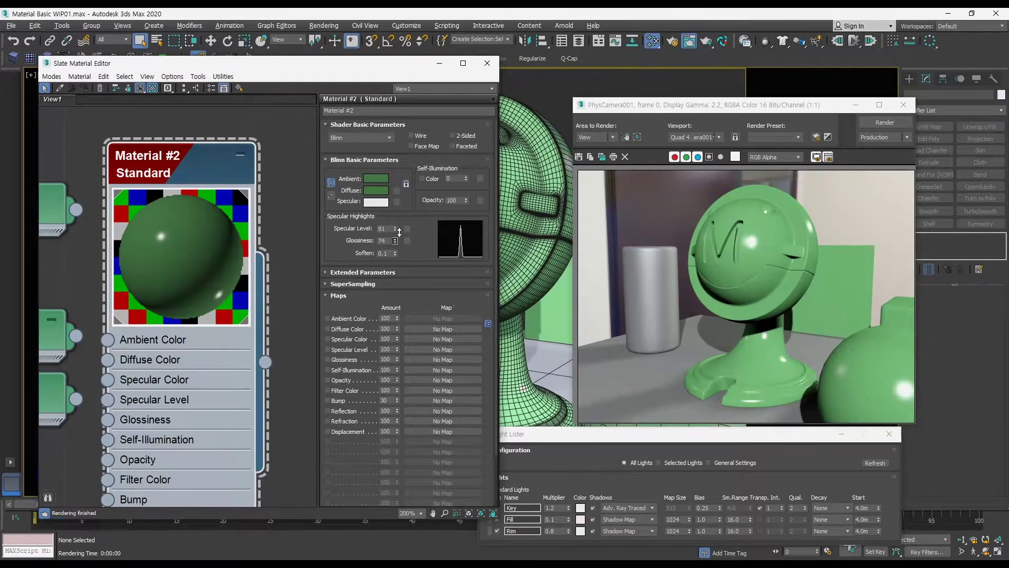
pyautogui.click(875, 124)
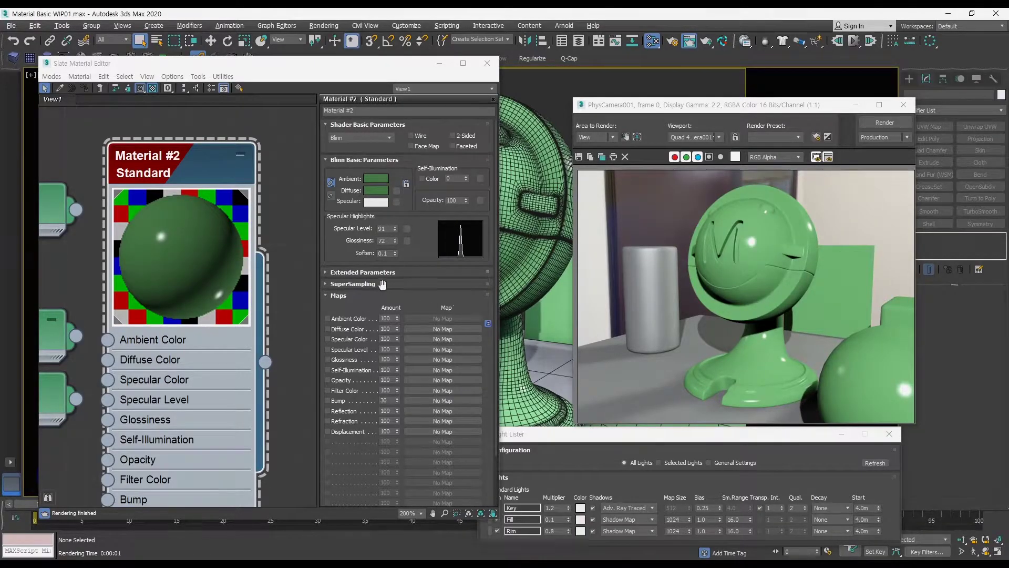
# Duplicate the numbered-grid bitmap node and replace the copy's image with Rust-tile-_4096.jpg.
pyautogui.moveTo(268, 261)
pyautogui.mouseDown(button='middle')
pyautogui.moveTo(296, 242)
pyautogui.moveTo(317, 242)
pyautogui.moveTo(293, 248)
pyautogui.moveTo(263, 288)
pyautogui.moveTo(244, 345)
pyautogui.moveTo(242, 328)
pyautogui.mouseUp(button='middle')
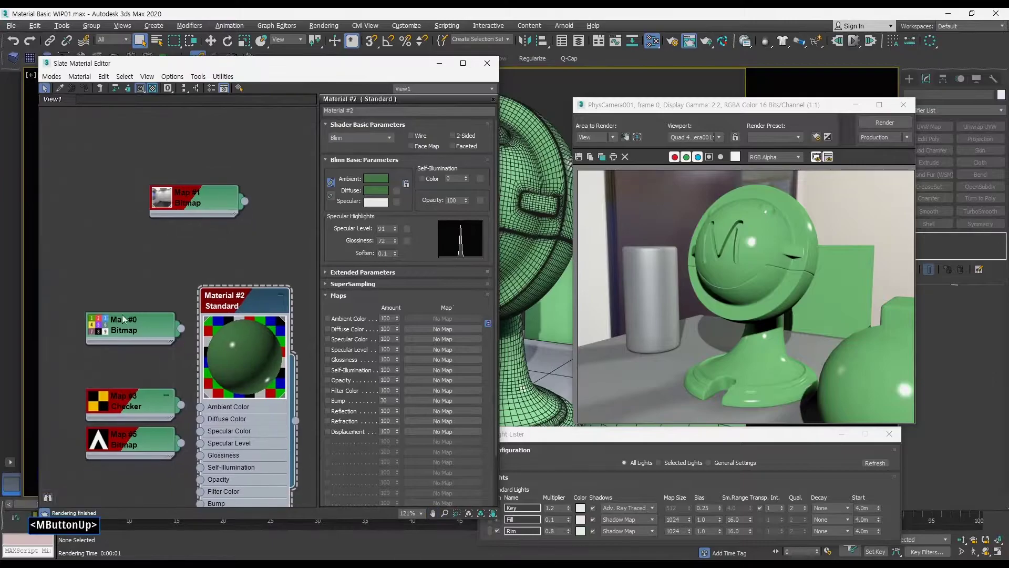
pyautogui.keyDown('shift'); pyautogui.moveTo(124, 327); pyautogui.dragTo(126, 262); pyautogui.keyUp('shift')
pyautogui.doubleClick(135, 266)
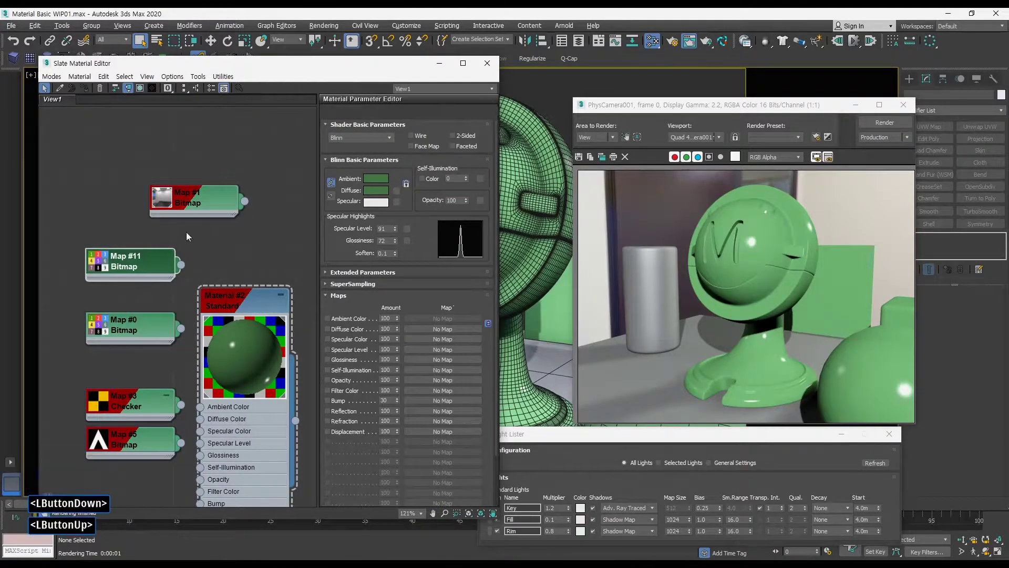
pyautogui.click(450, 259)
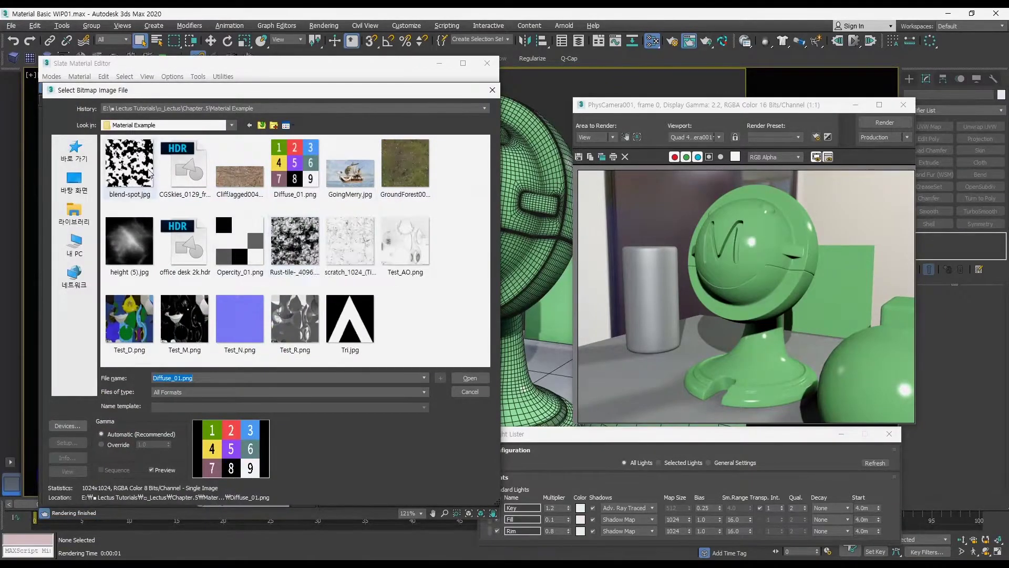
pyautogui.click(284, 242)
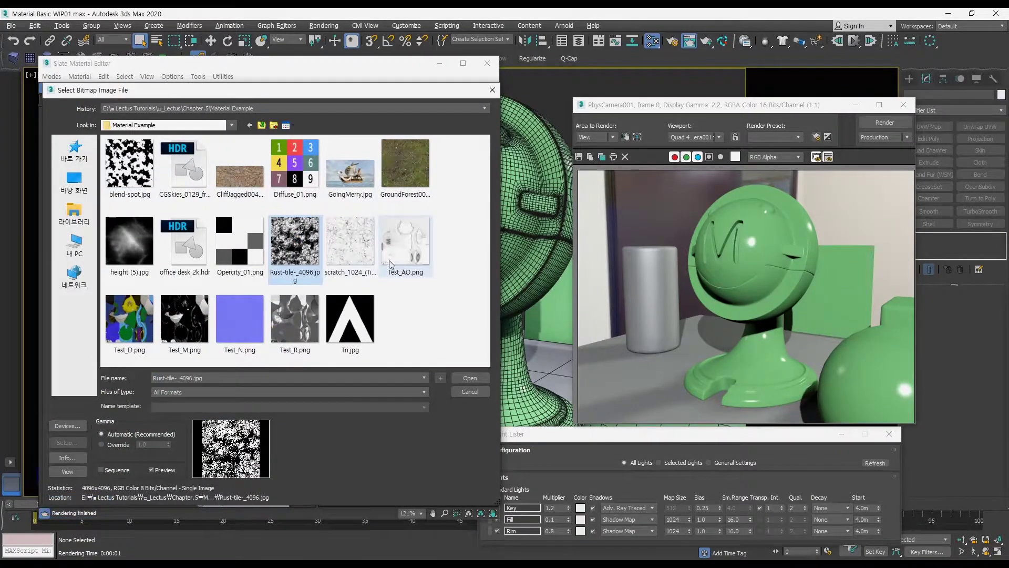
pyautogui.click(470, 378)
# Enlarge the rust bitmap node's preview and view its full image.
pyautogui.doubleClick(98, 263)
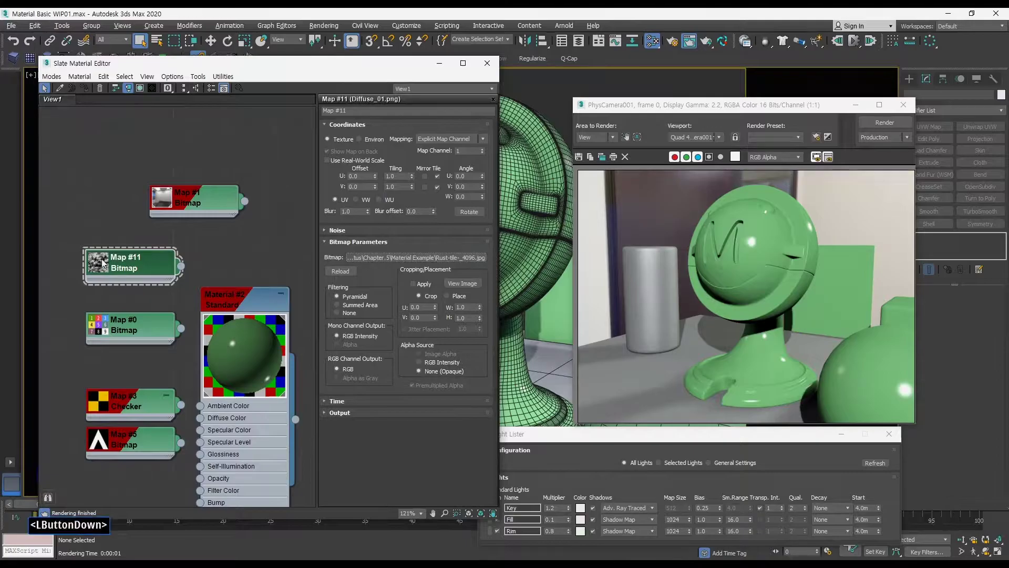
pyautogui.click(466, 287)
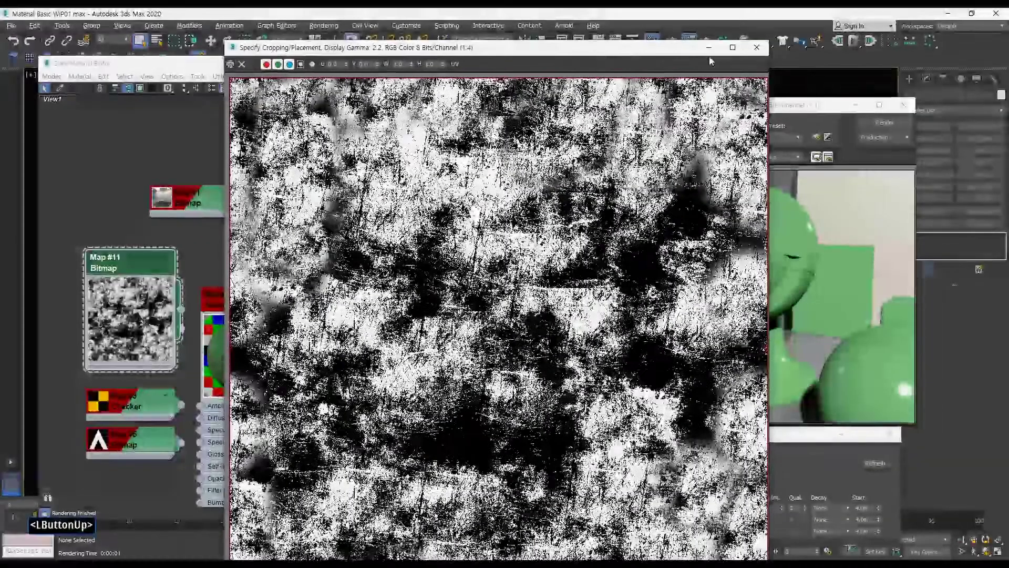
pyautogui.click(757, 48)
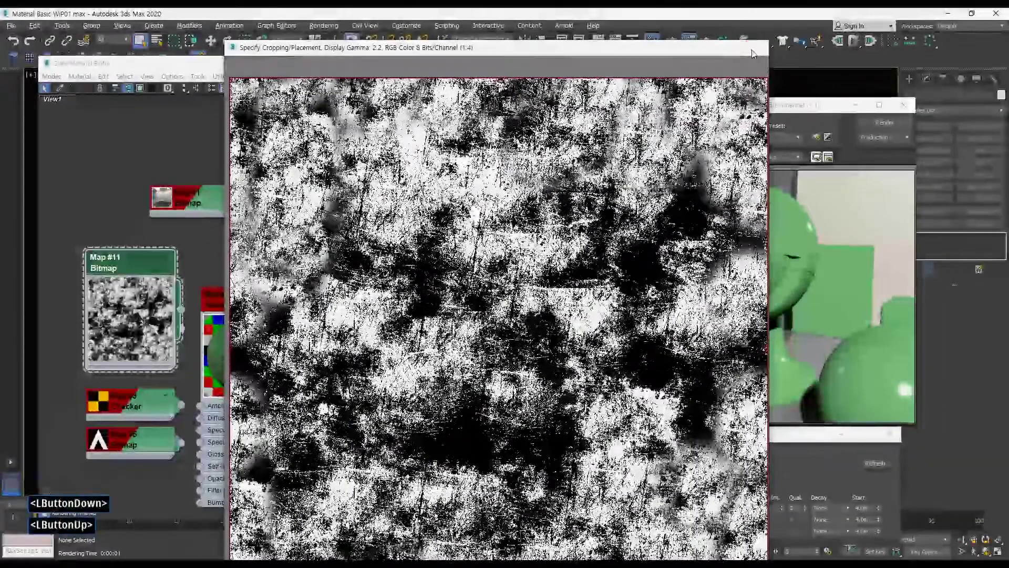
# Rearrange the bitmap nodes and the Standard material so the rust bitmap sits directly beside the material's inputs.
pyautogui.moveTo(134, 261); pyautogui.dragTo(98, 199)
pyautogui.moveTo(182, 197); pyautogui.dragTo(194, 171)
pyautogui.moveTo(148, 322); pyautogui.dragTo(135, 352)
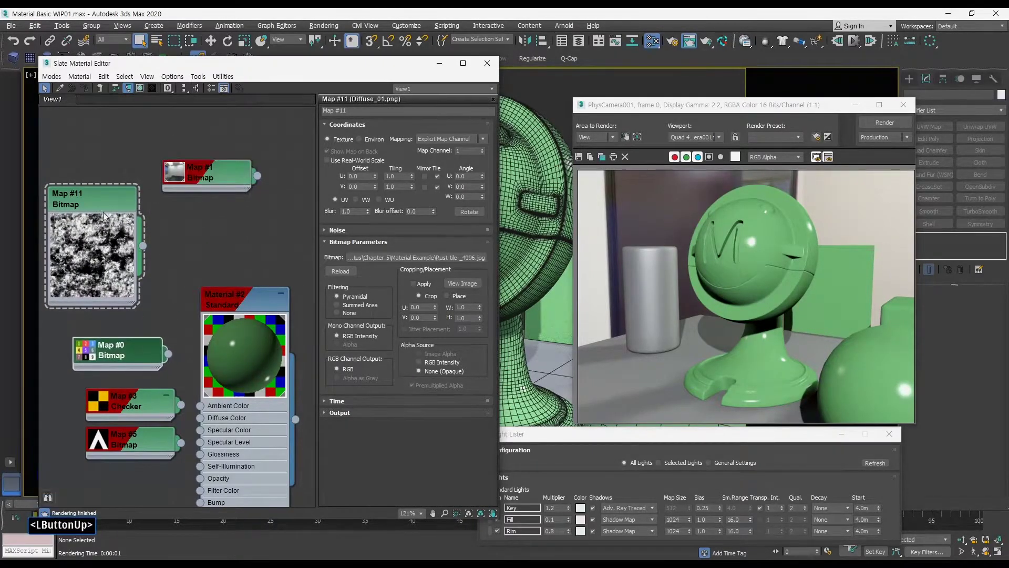
pyautogui.moveTo(106, 194); pyautogui.dragTo(118, 207)
pyautogui.moveTo(231, 296); pyautogui.dragTo(272, 227)
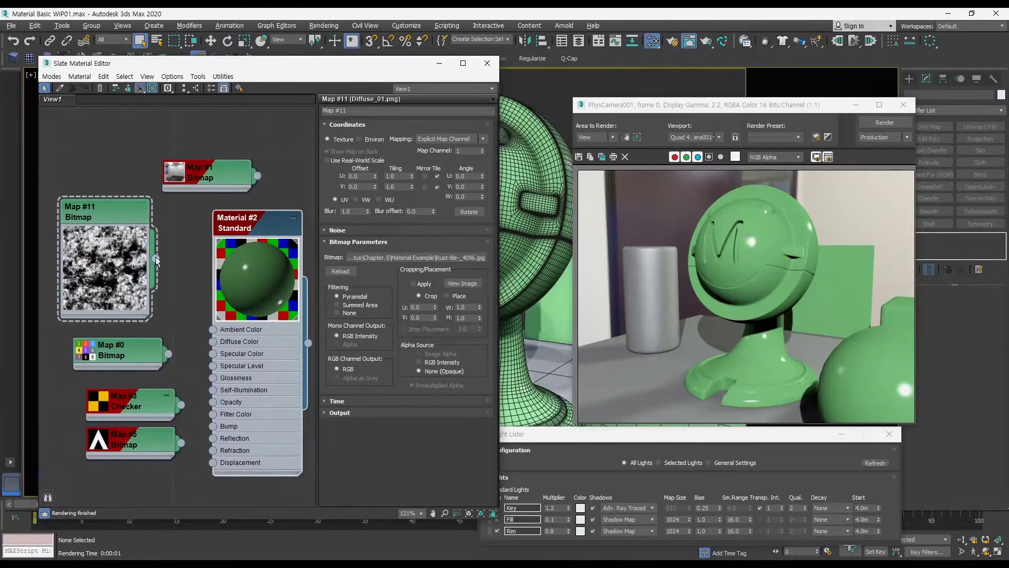
# Open the Standard material's parameters, set its Specular Level to 106, and render the camera view.
pyautogui.doubleClick(267, 223)
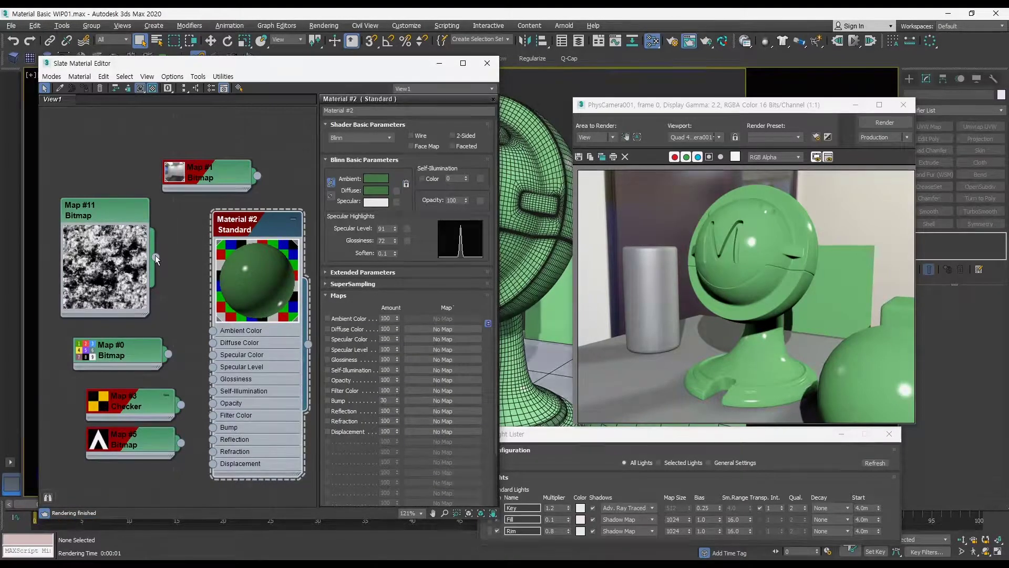
pyautogui.moveTo(156, 257); pyautogui.dragTo(305, 305)
pyautogui.moveTo(441, 347); pyautogui.dragTo(172, 225)
pyautogui.click(191, 210)
pyautogui.moveTo(395, 228); pyautogui.dragTo(399, 218)
pyautogui.click(895, 125)
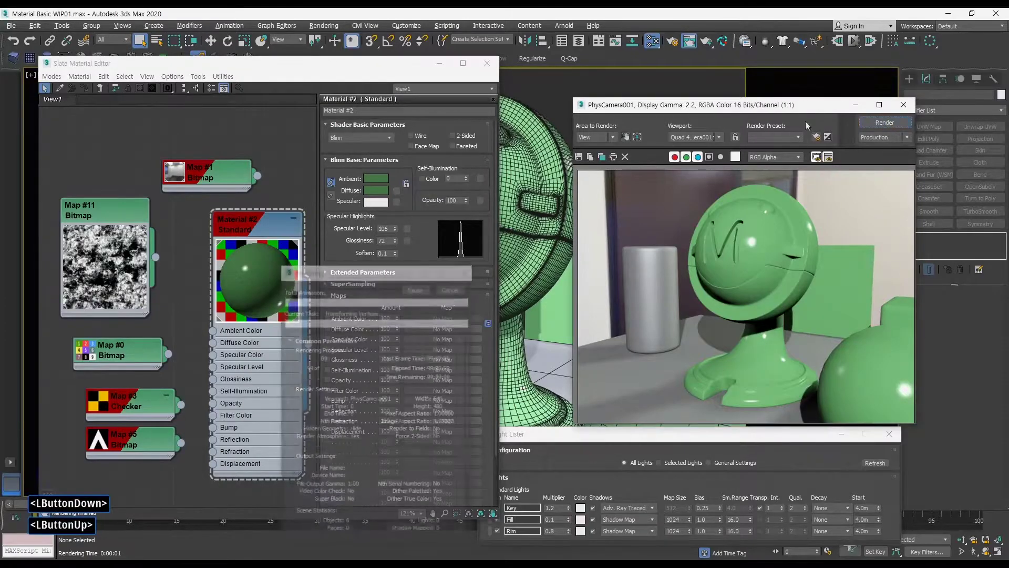
# Compare renders of the material with Glossiness set to 100, to 0 and to 66.
pyautogui.moveTo(394, 240); pyautogui.dragTo(392, 214)
pyautogui.click(405, 225)
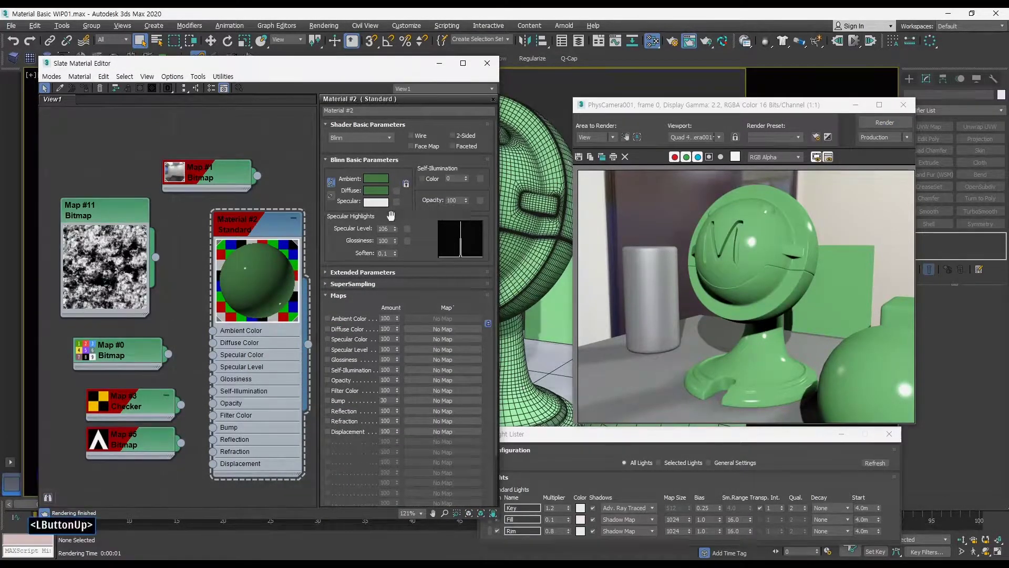
pyautogui.click(874, 125)
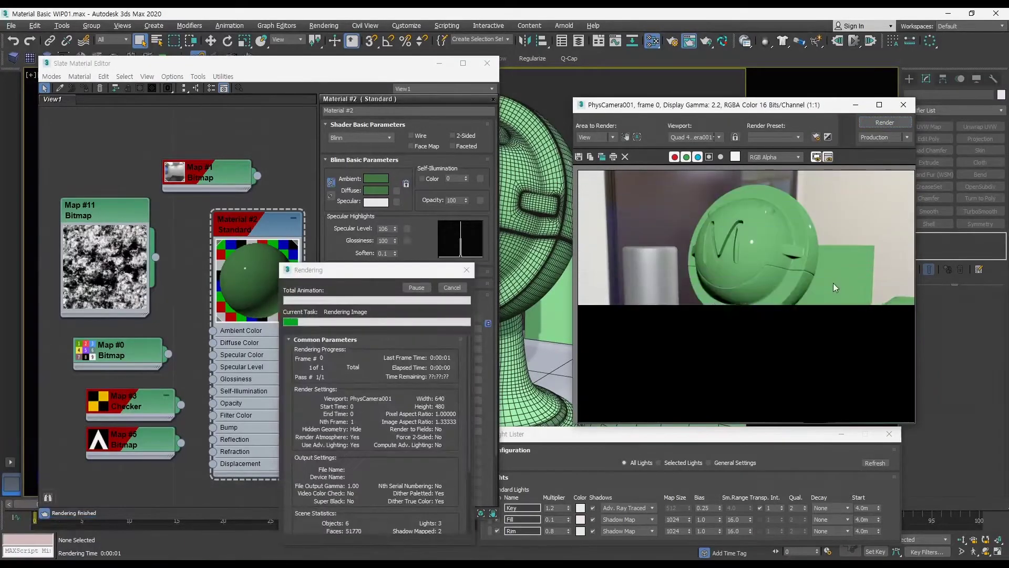
pyautogui.moveTo(394, 241); pyautogui.dragTo(413, 360)
pyautogui.click(875, 125)
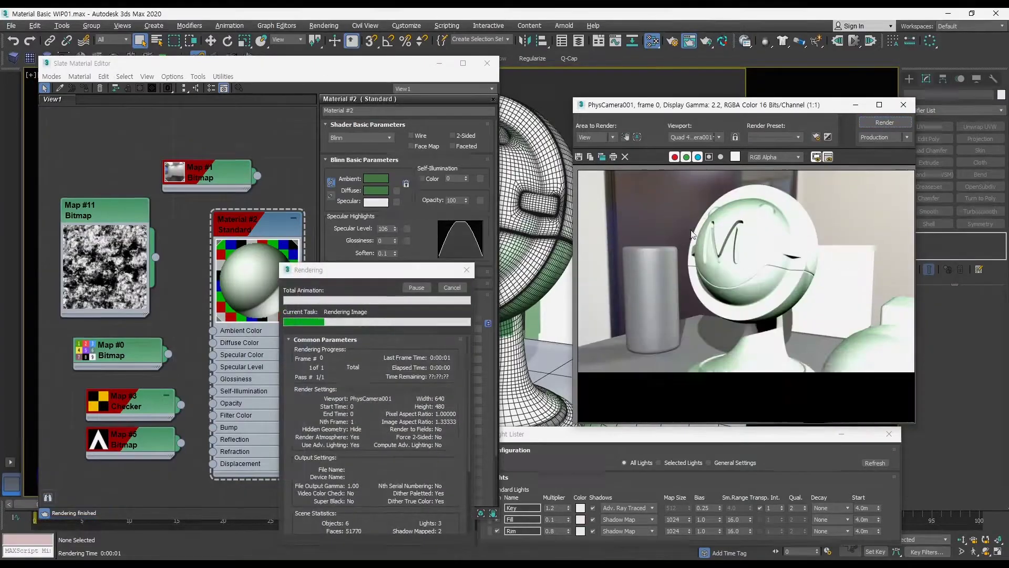
pyautogui.moveTo(396, 239)
pyautogui.mouseDown()
pyautogui.moveTo(404, 202)
pyautogui.moveTo(403, 236)
pyautogui.mouseUp()
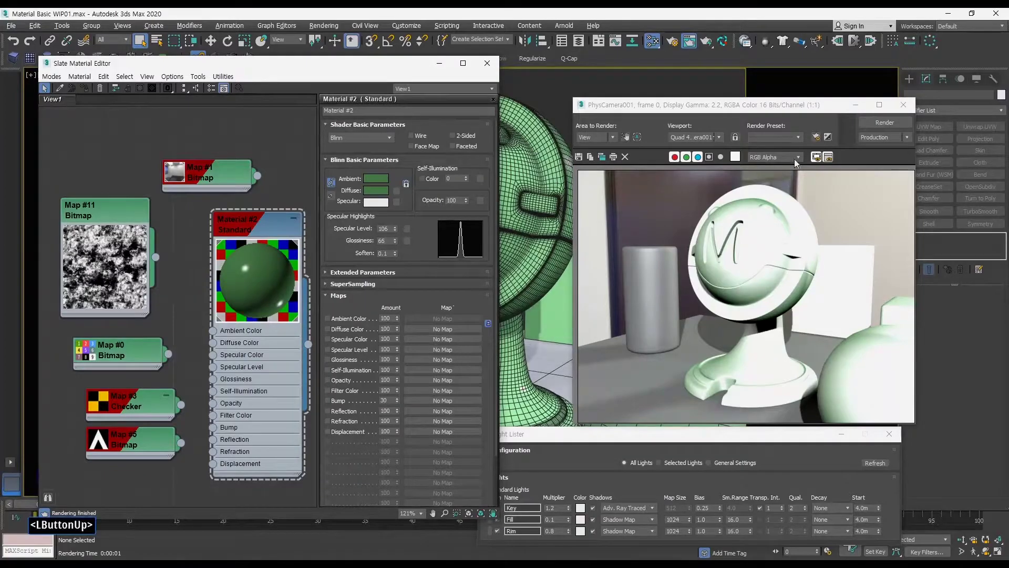
pyautogui.click(884, 122)
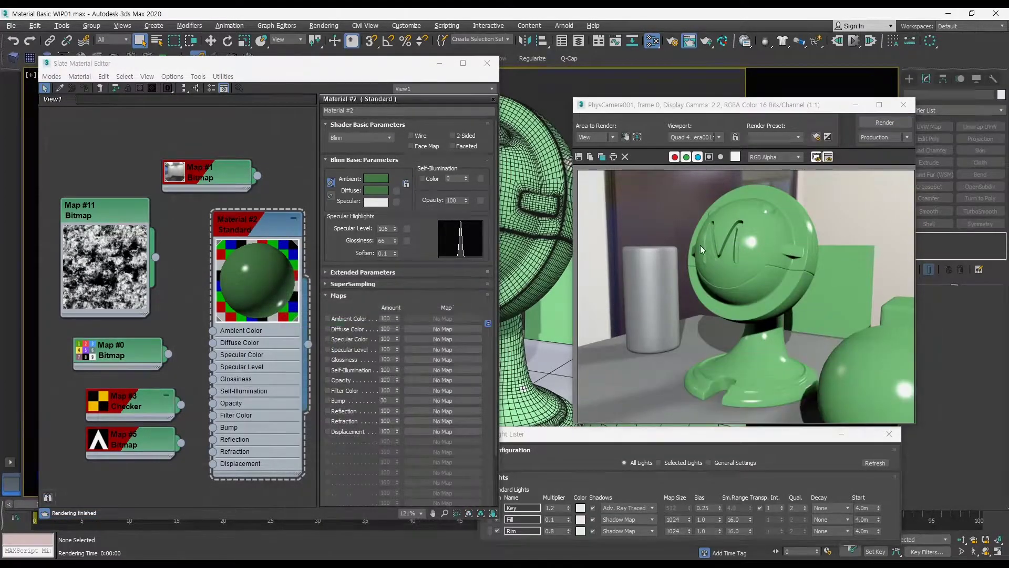
# Assign the rust bitmap to the material's Specular Level map as an instance and render.
pyautogui.moveTo(156, 258); pyautogui.dragTo(442, 348)
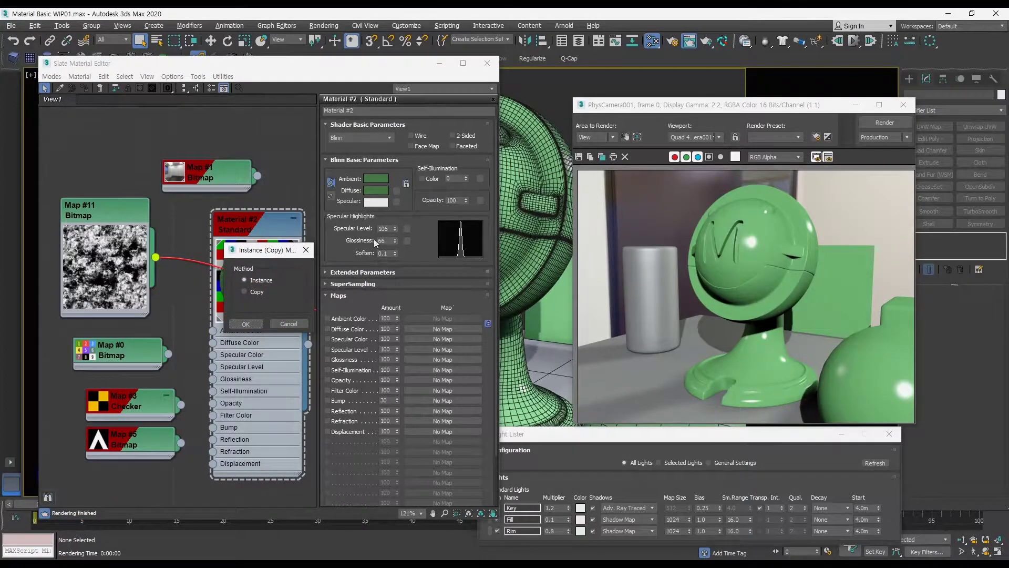
pyautogui.click(245, 324)
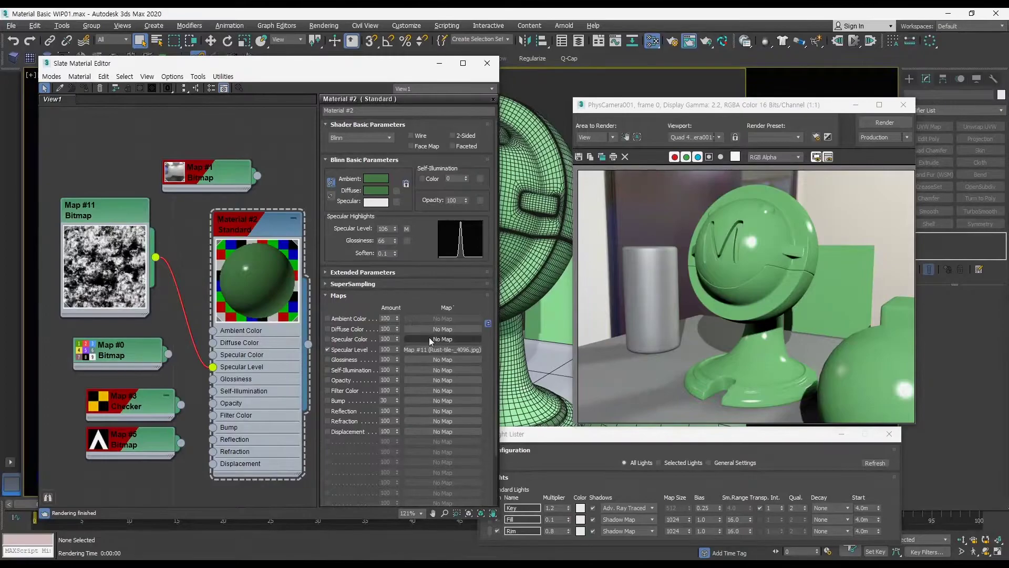
pyautogui.click(884, 124)
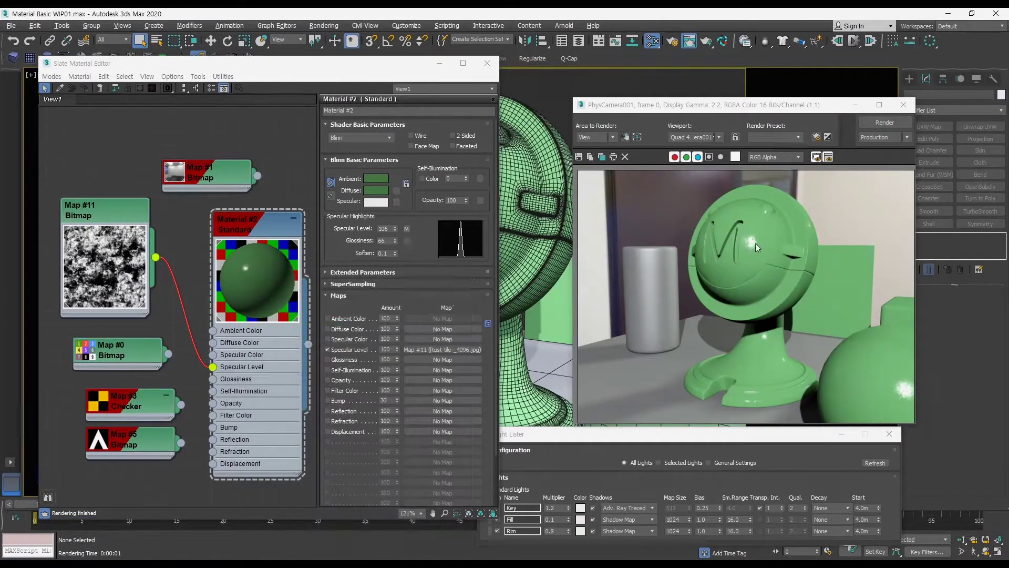
# Render with Glossiness lowered to 7, and render again with Glossiness 17.
pyautogui.moveTo(395, 240); pyautogui.dragTo(400, 270)
pyautogui.click(881, 125)
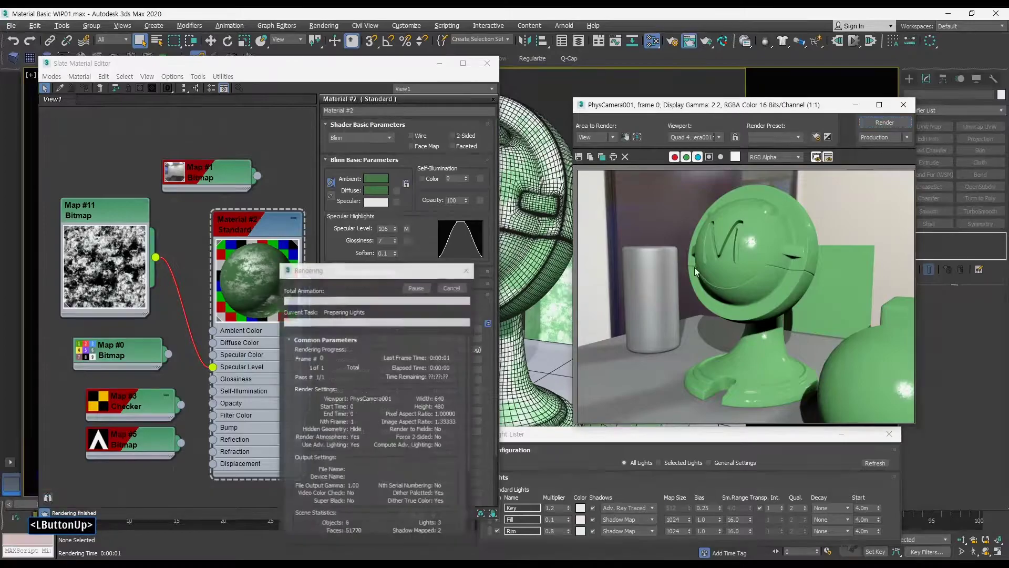
pyautogui.moveTo(395, 240); pyautogui.dragTo(397, 231)
pyautogui.click(881, 122)
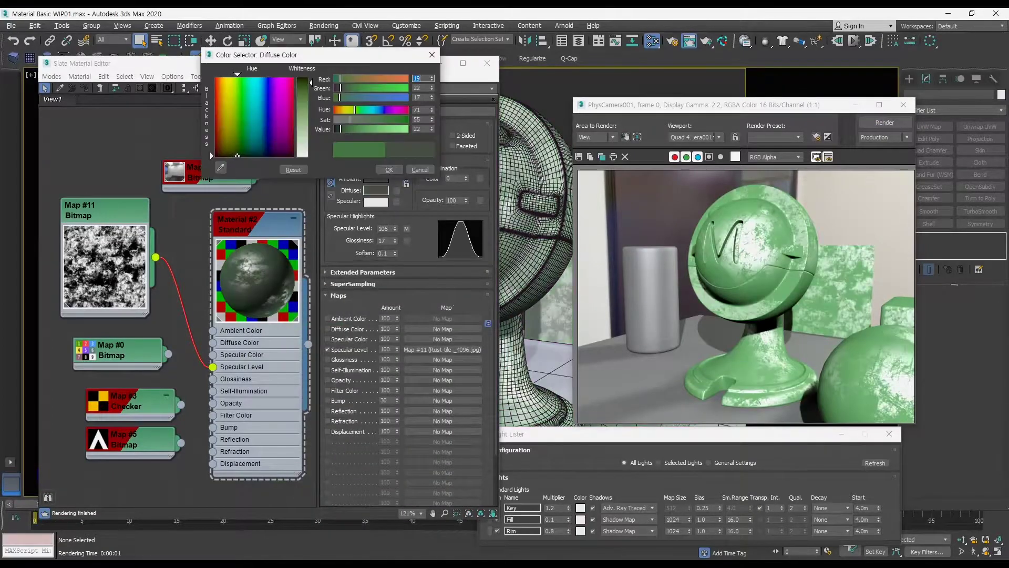
# Change the material's diffuse color to a dark olive green and render the result.
pyautogui.moveTo(240, 150); pyautogui.dragTo(240, 153)
pyautogui.moveTo(305, 101); pyautogui.dragTo(309, 80)
pyautogui.moveTo(369, 119); pyautogui.dragTo(339, 128)
pyautogui.moveTo(235, 151); pyautogui.dragTo(233, 153)
pyautogui.click(388, 170)
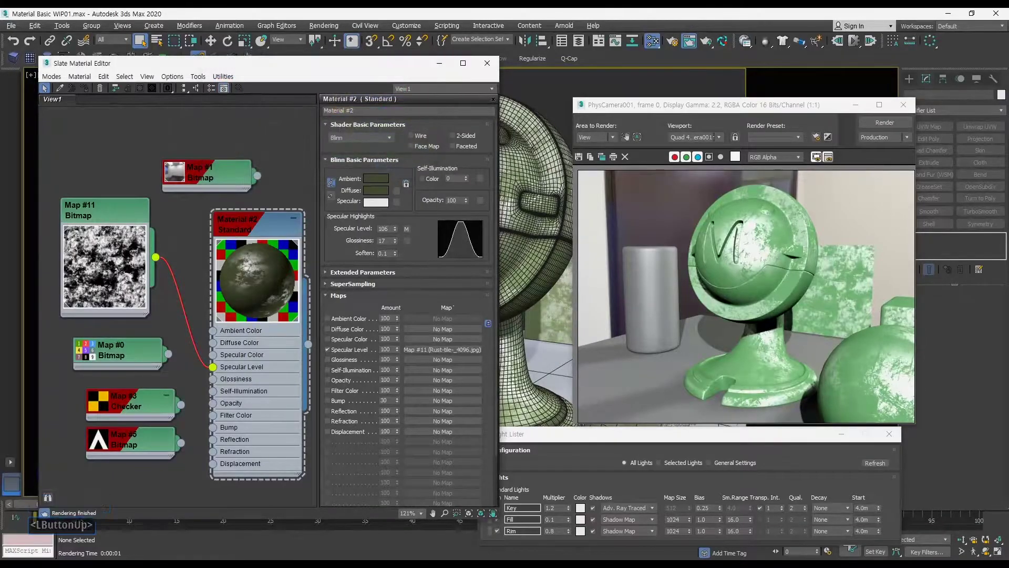
pyautogui.click(873, 123)
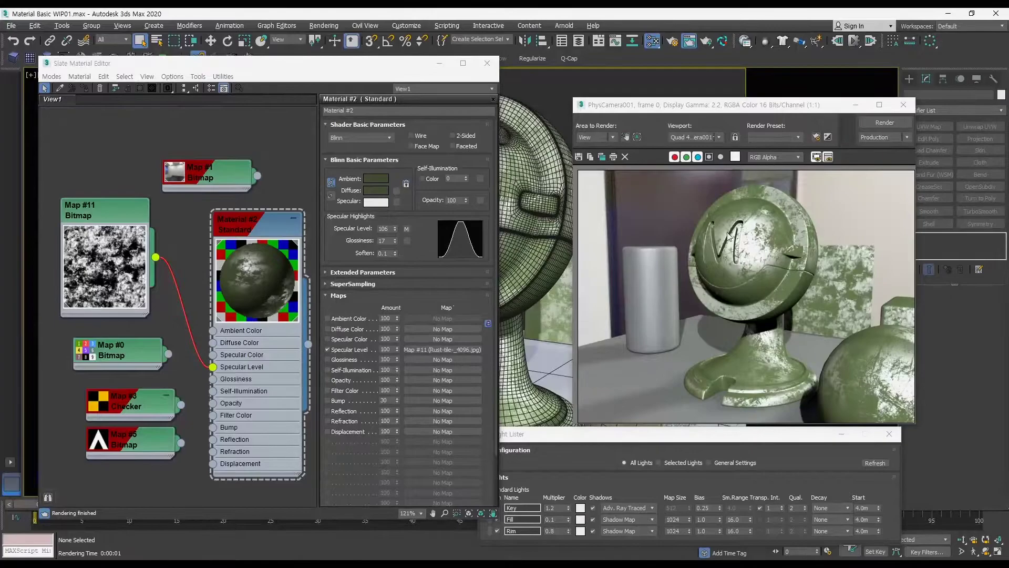
# Render with Glossiness 24, and render again with the rust bitmap disconnected from Specular Level.
pyautogui.moveTo(395, 239); pyautogui.dragTo(393, 235)
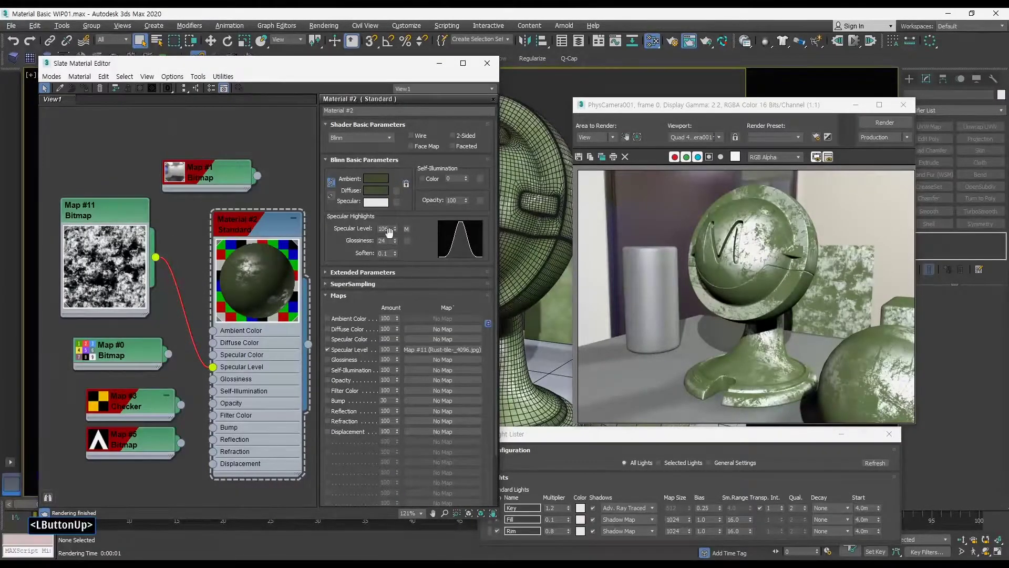
pyautogui.click(883, 123)
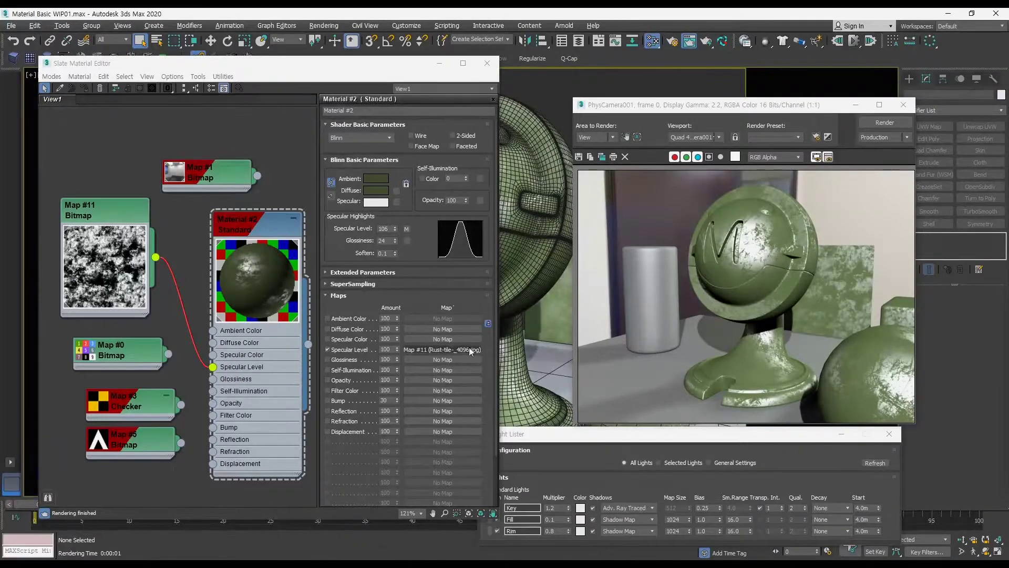
pyautogui.moveTo(213, 367); pyautogui.dragTo(187, 341)
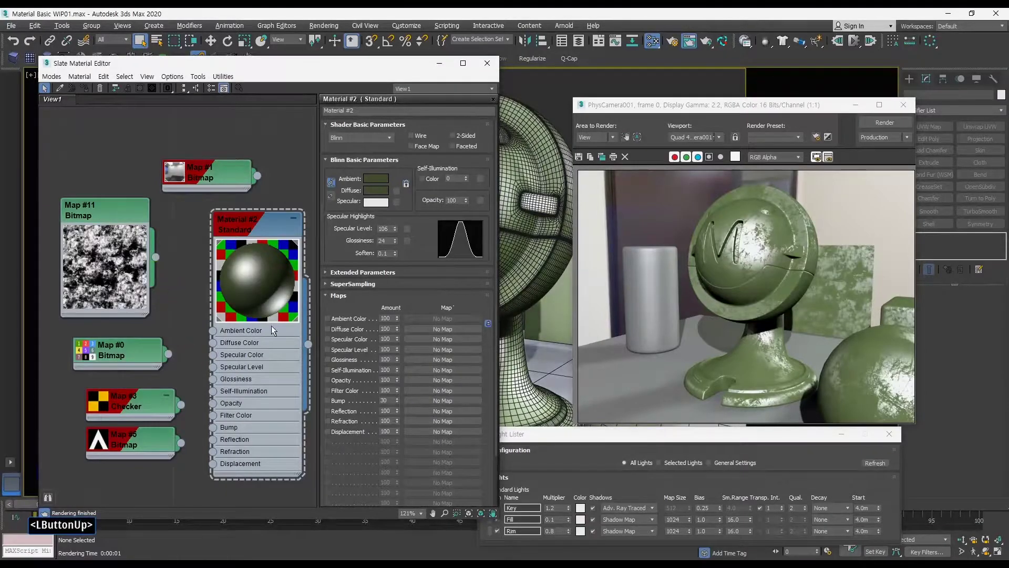
pyautogui.click(884, 122)
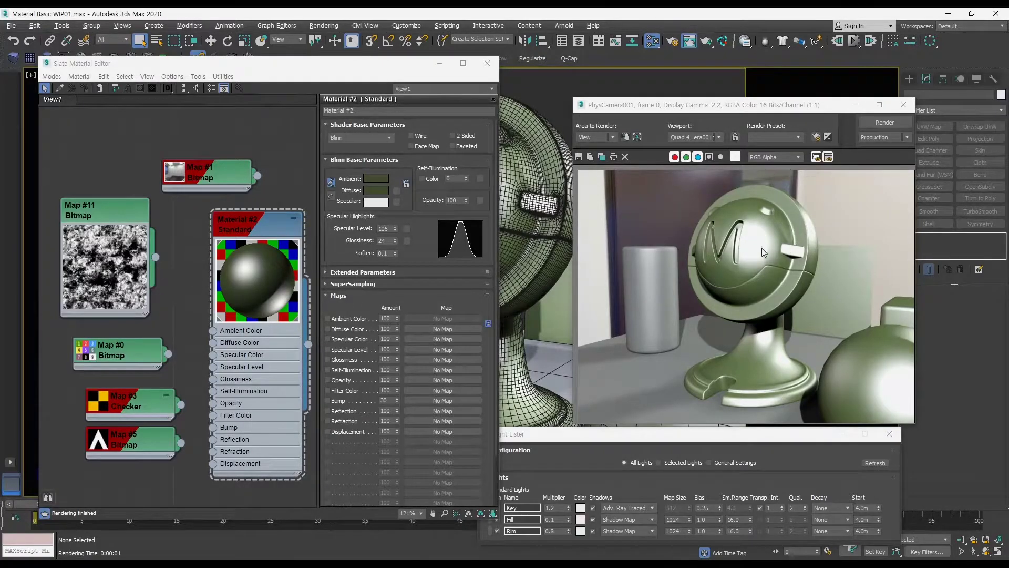
# Render with the rust bitmap connected to Glossiness, and render again with that connection moved to Specular Level.
pyautogui.click(156, 257)
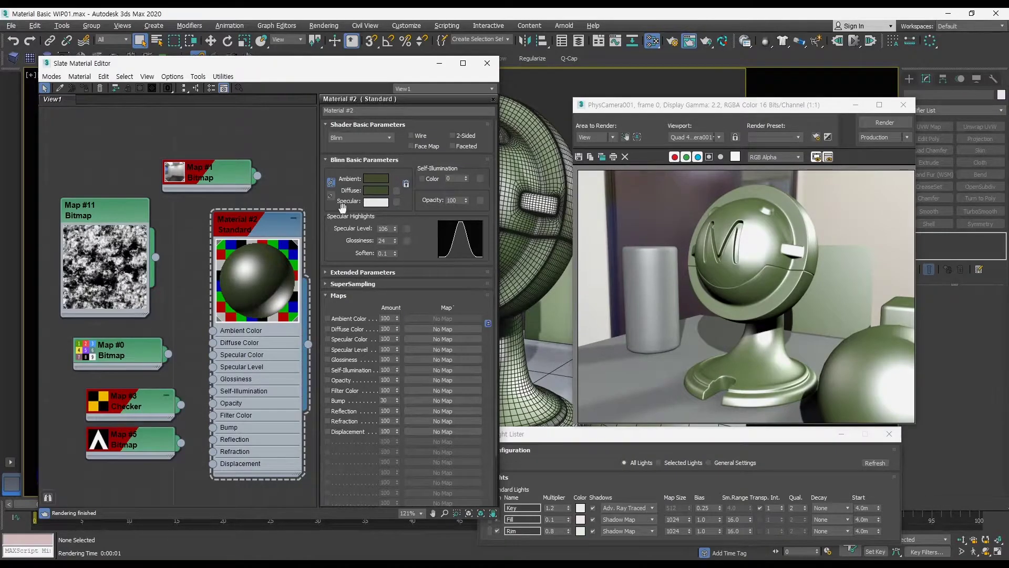
pyautogui.moveTo(155, 257); pyautogui.dragTo(213, 379)
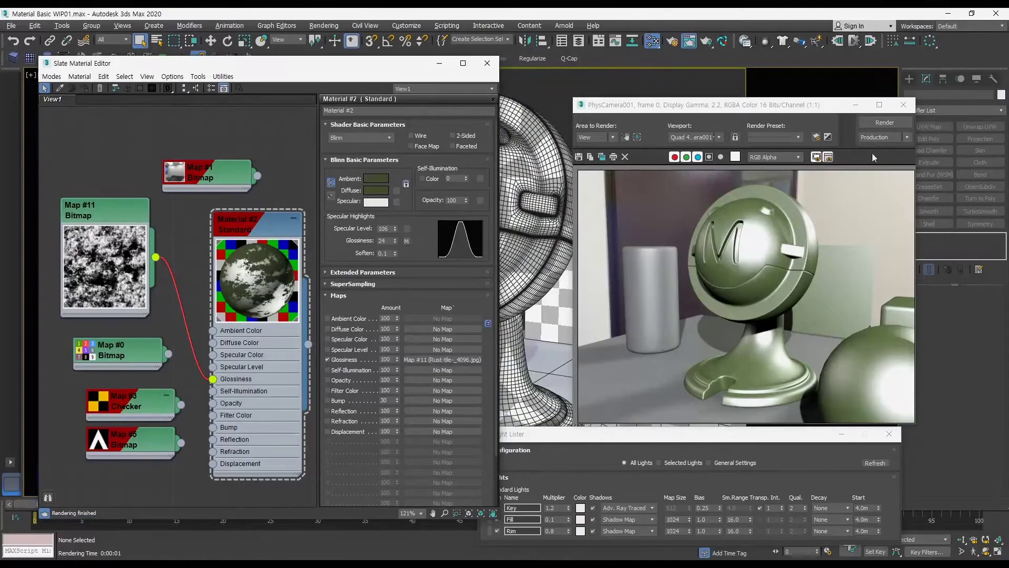
pyautogui.click(877, 122)
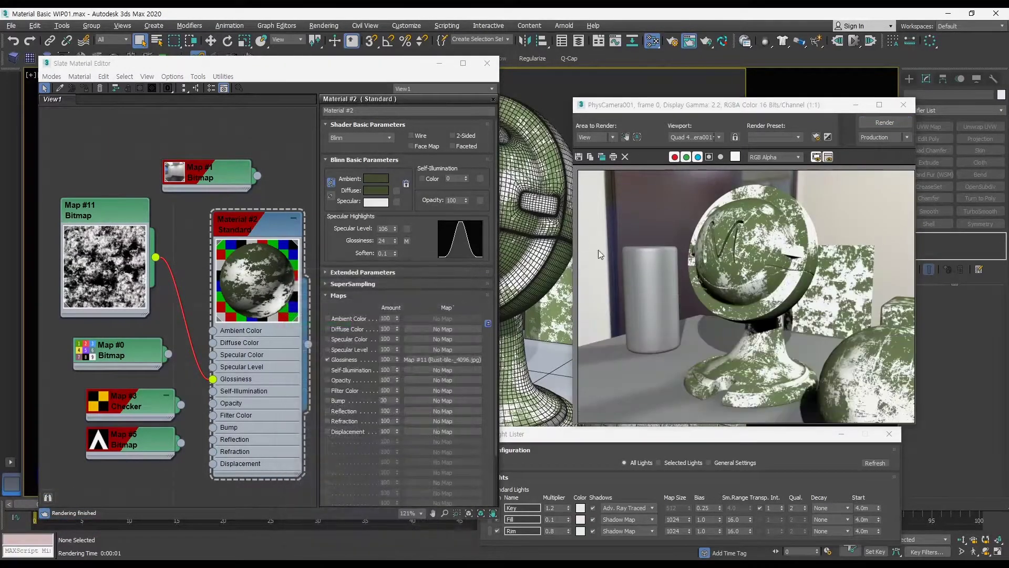
pyautogui.moveTo(213, 378)
pyautogui.mouseDown()
pyautogui.moveTo(184, 352)
pyautogui.moveTo(214, 366)
pyautogui.mouseUp()
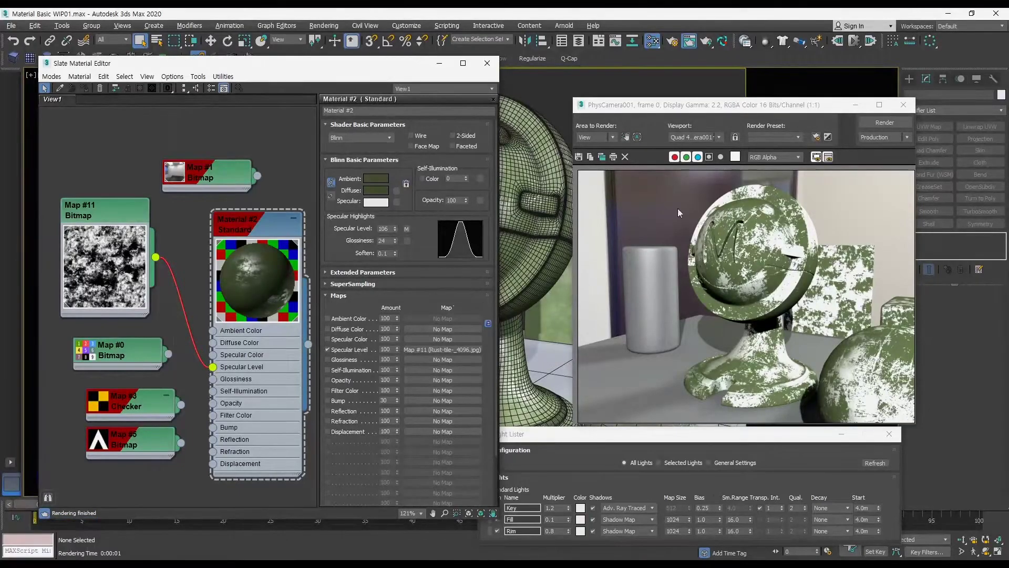
pyautogui.click(875, 127)
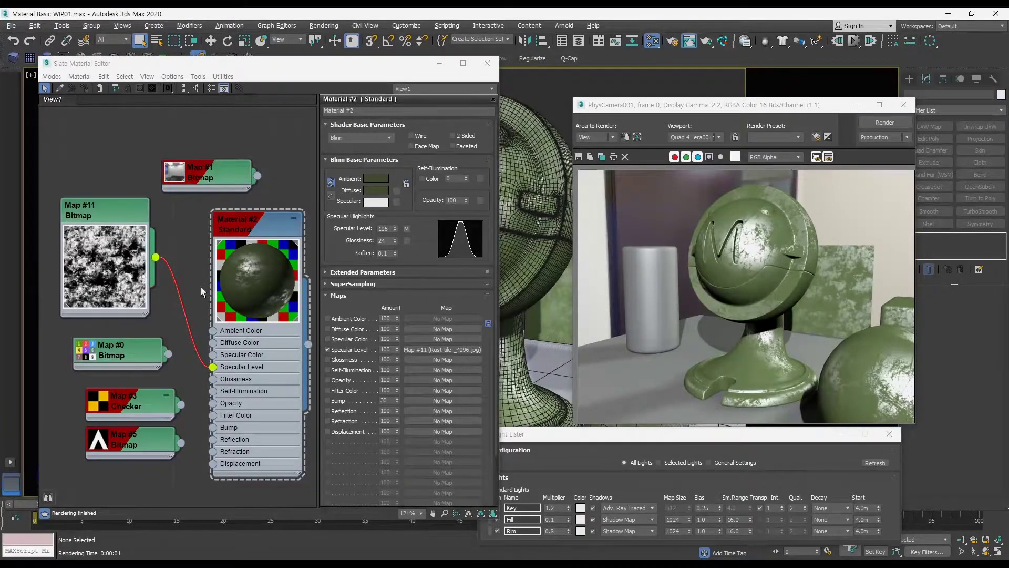
# Disconnect the rust bitmap from Specular Level, set that value to 67, and render with the bitmap connected to Glossiness.
pyautogui.moveTo(212, 367); pyautogui.dragTo(191, 351)
pyautogui.moveTo(395, 229); pyautogui.dragTo(398, 248)
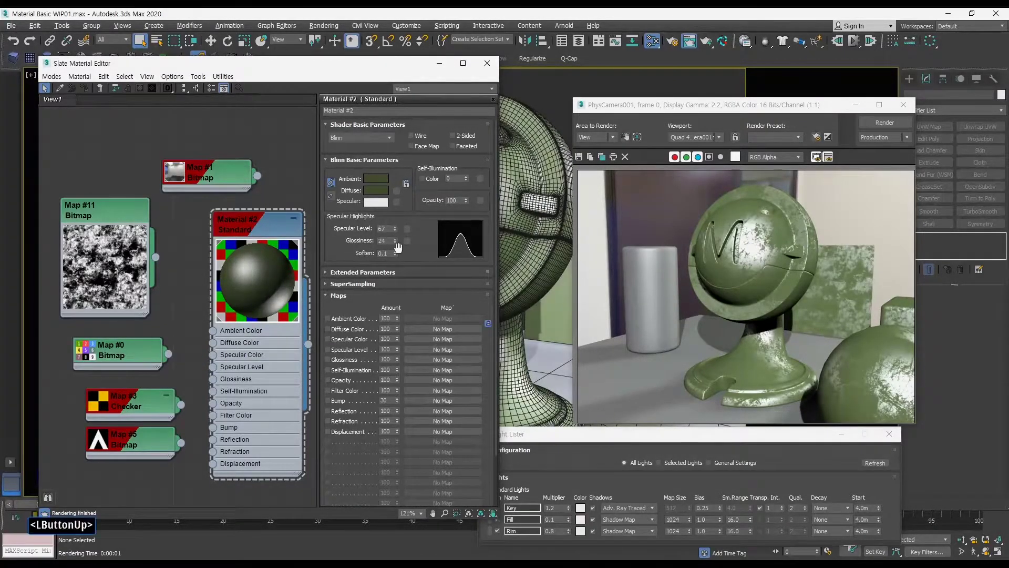
pyautogui.moveTo(155, 257); pyautogui.dragTo(212, 379)
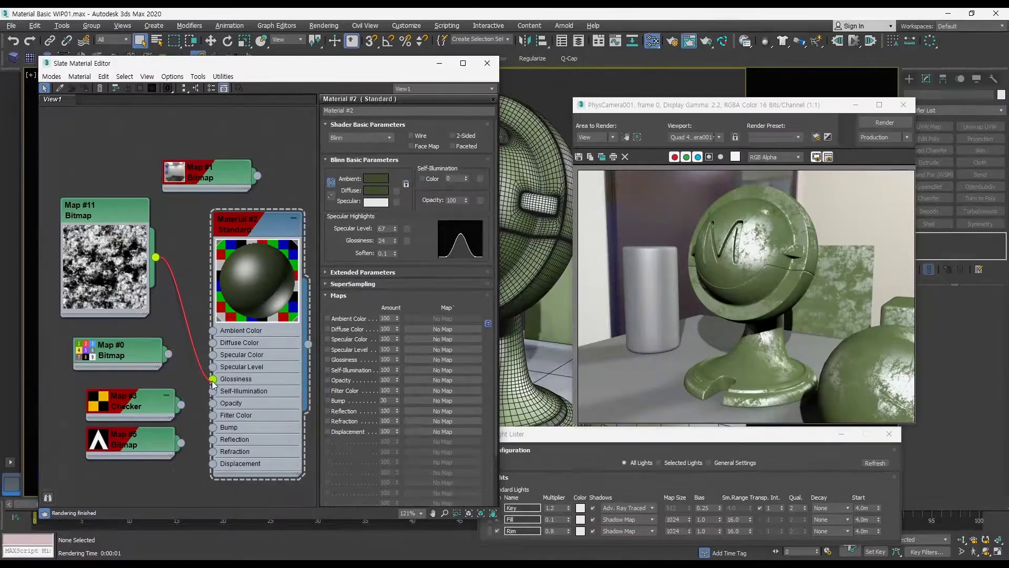
pyautogui.click(883, 122)
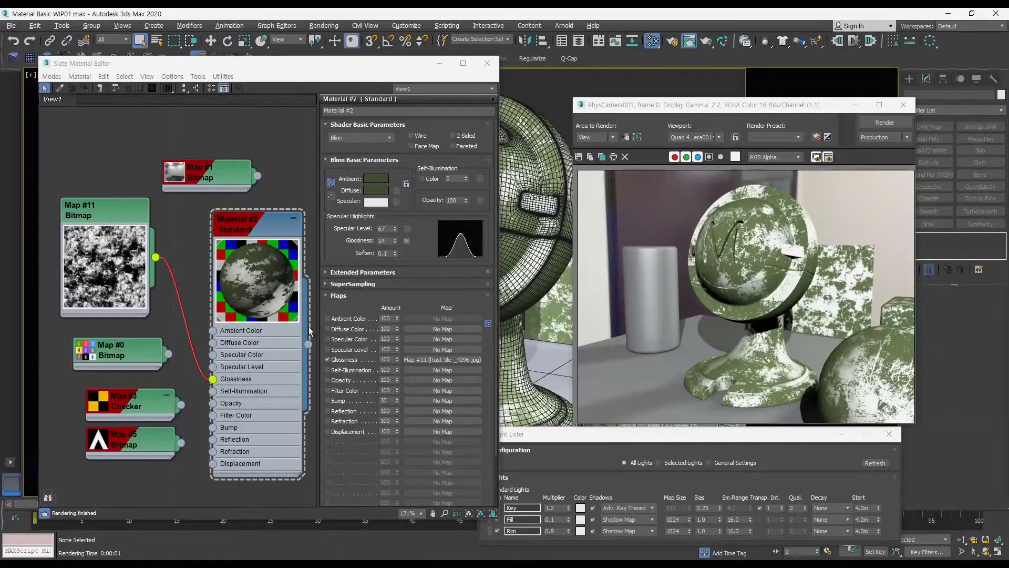
# Render with the rust bitmap also connected to Specular Level, and remove that extra connection.
pyautogui.moveTo(156, 257); pyautogui.dragTo(213, 368)
pyautogui.click(885, 122)
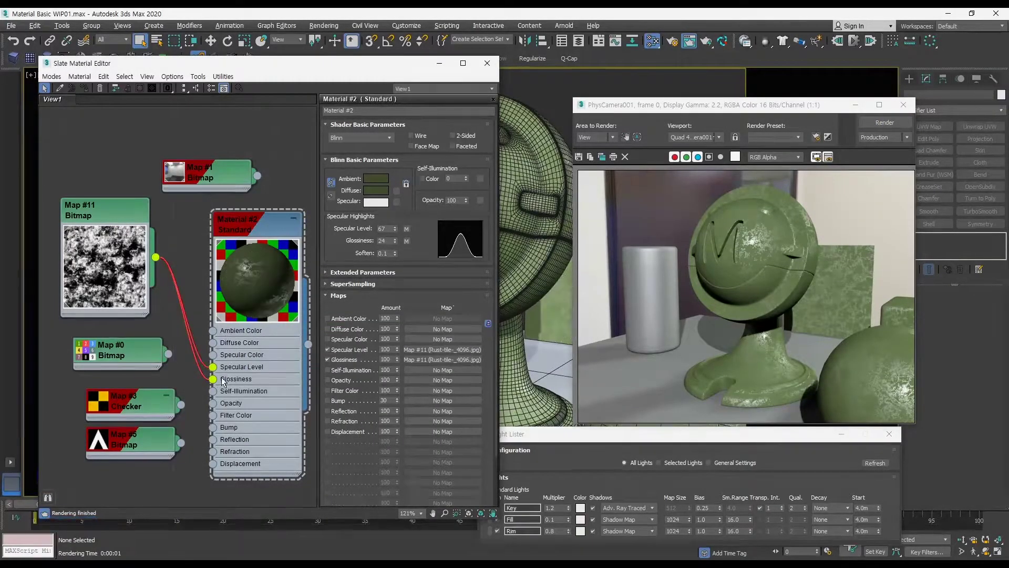
pyautogui.moveTo(213, 367); pyautogui.dragTo(189, 251)
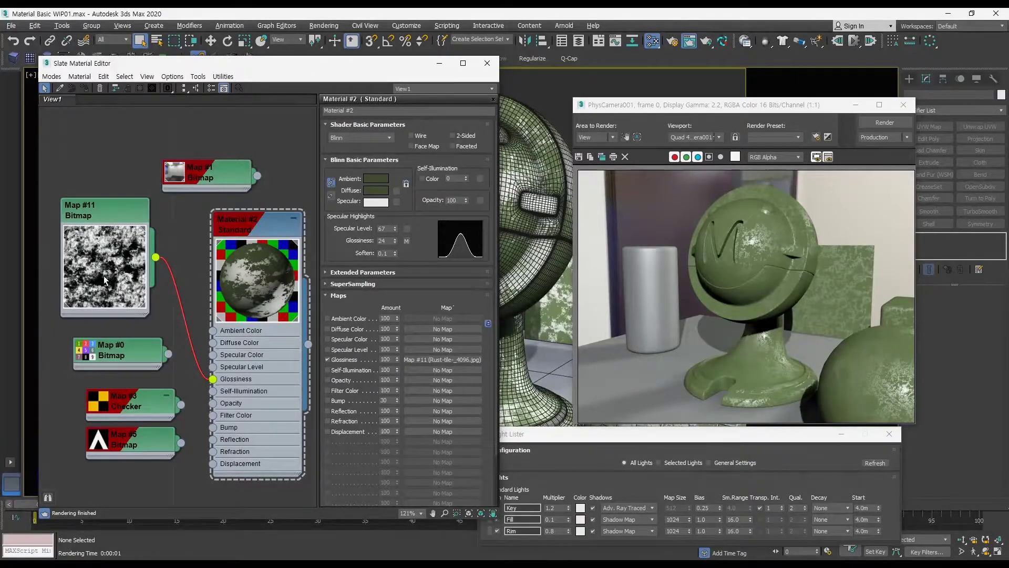
# View the rust bitmap's full image, and return to the Standard material's parameters with its enlarged preview.
pyautogui.doubleClick(102, 218)
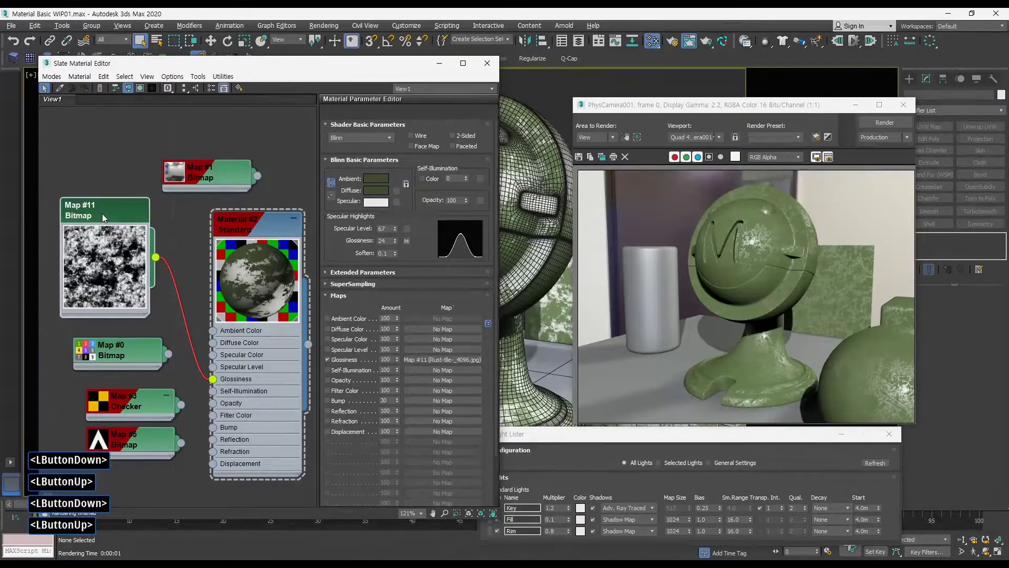
pyautogui.click(462, 286)
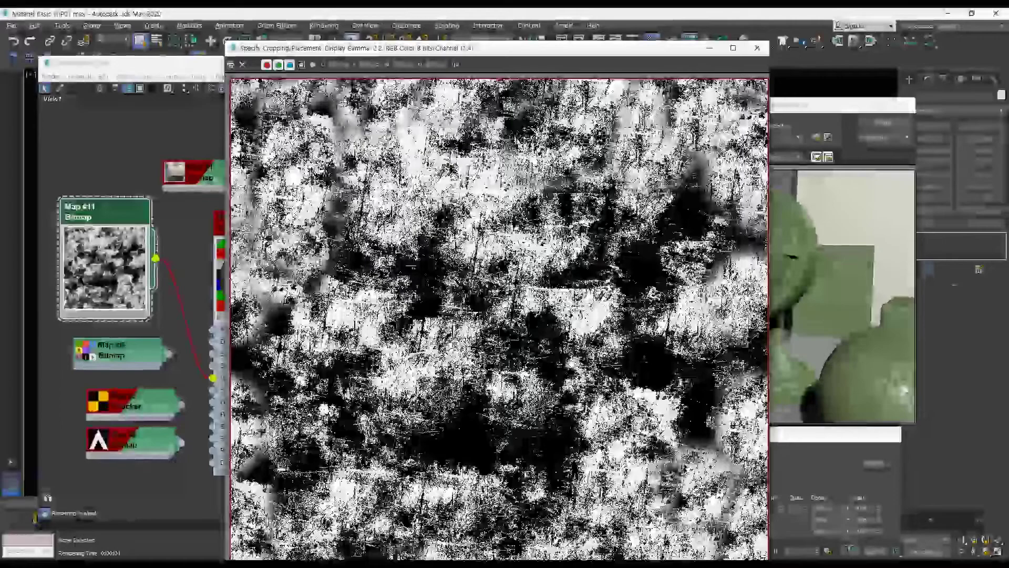
pyautogui.click(757, 48)
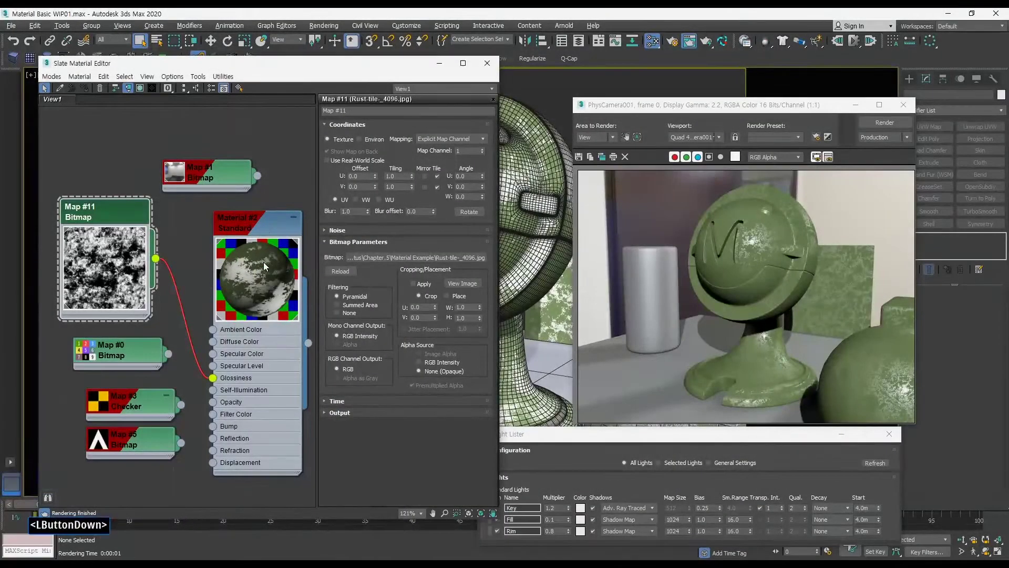
pyautogui.doubleClick(264, 263)
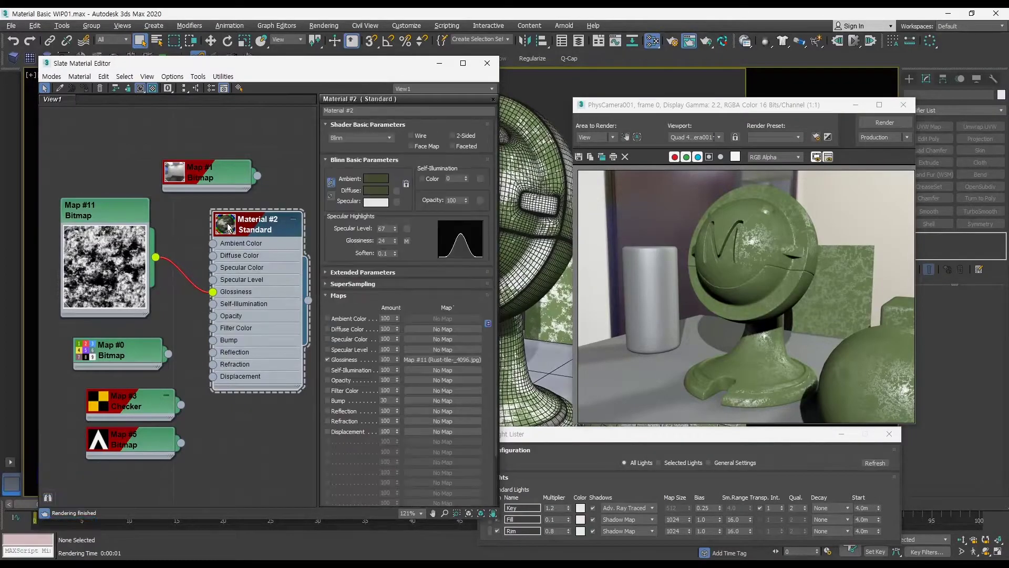
pyautogui.doubleClick(228, 227)
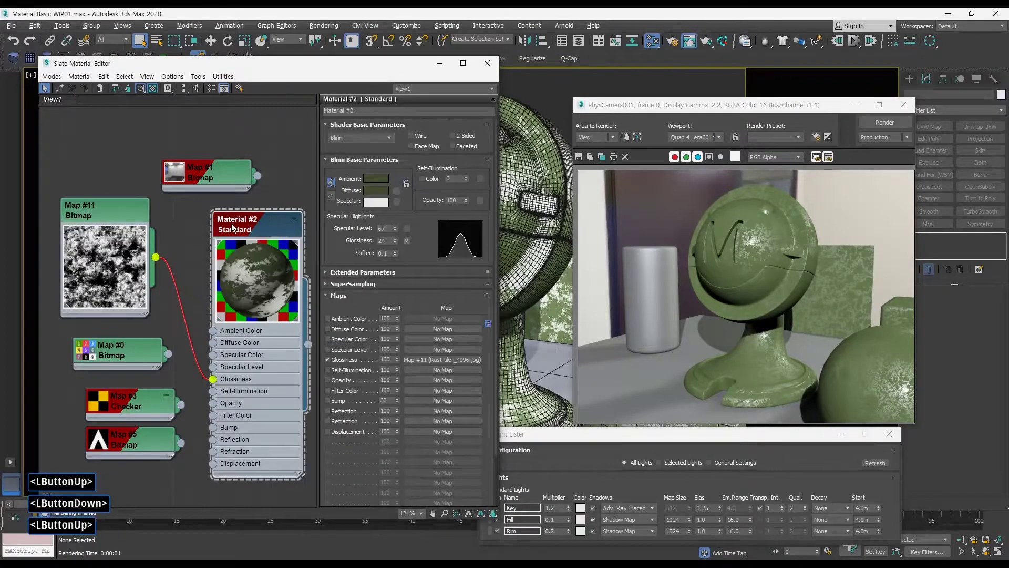
# Toggle the Glossiness map off and on, disconnect the rust bitmap from it, and try Glossiness values 0 and 100.
pyautogui.click(328, 360)
pyautogui.click(328, 360)
pyautogui.moveTo(213, 379); pyautogui.dragTo(179, 323)
pyautogui.moveTo(402, 302); pyautogui.dragTo(396, 343)
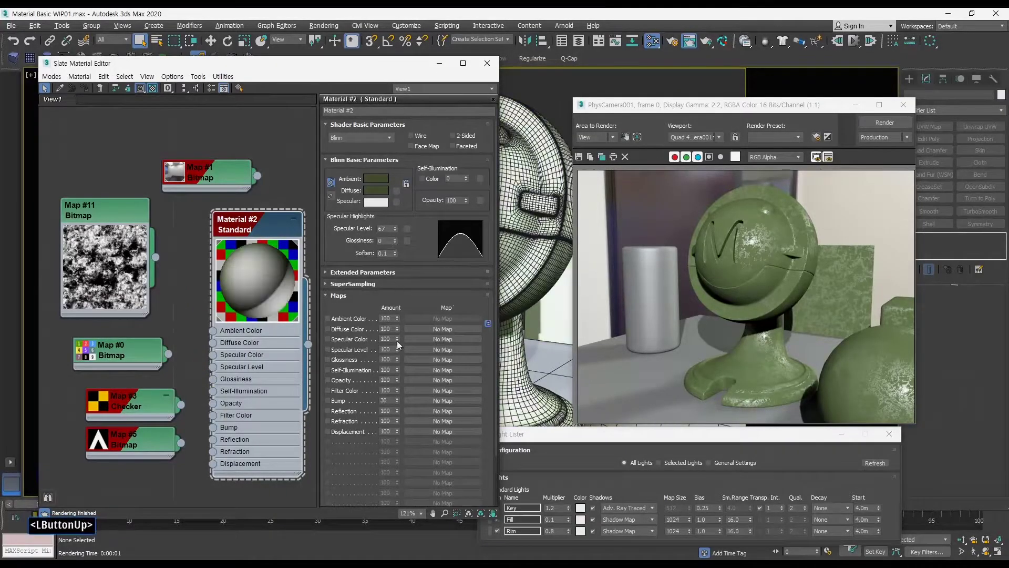
pyautogui.moveTo(395, 241); pyautogui.dragTo(423, 151)
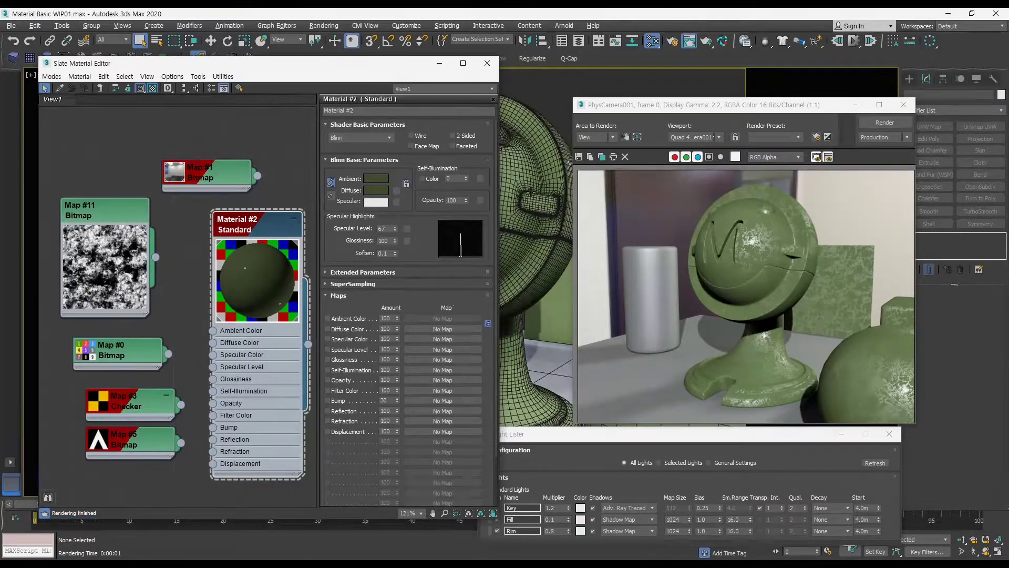
# Render the scene with the Standard material's Glossiness at 100, and render it again with Glossiness at 0.
pyautogui.moveTo(396, 240); pyautogui.dragTo(409, 351)
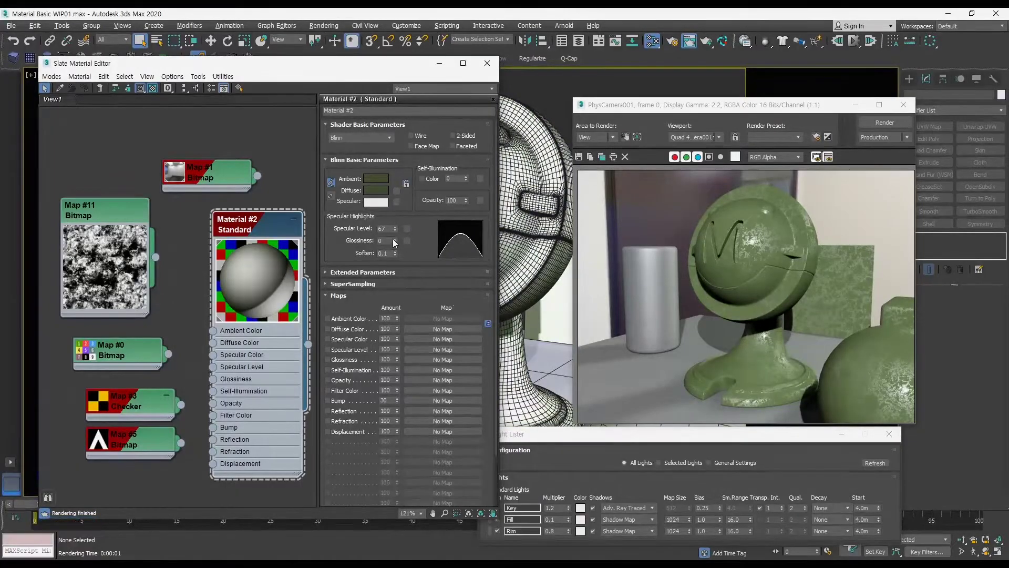
pyautogui.moveTo(395, 241); pyautogui.dragTo(413, 158)
pyautogui.click(883, 122)
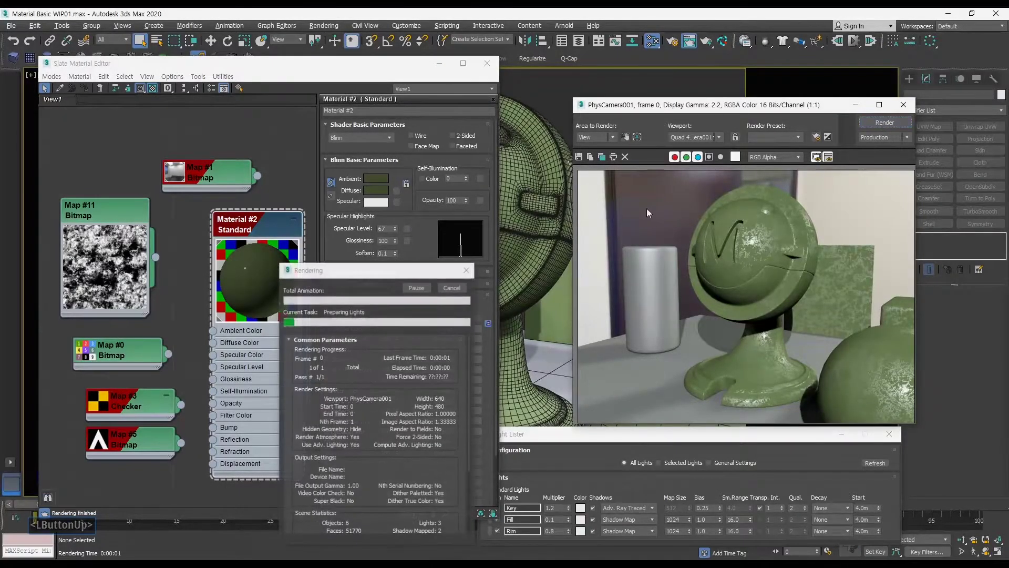
pyautogui.moveTo(395, 241); pyautogui.dragTo(402, 364)
pyautogui.click(883, 123)
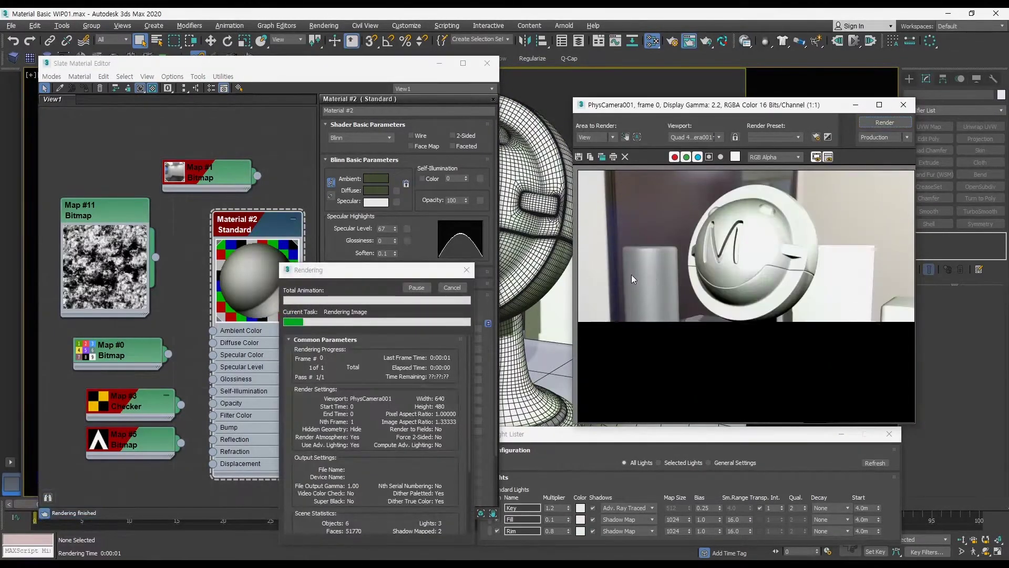
# Connect the rust bitmap to Glossiness as an instance, render, and mark the highlight area on the material preview and render.
pyautogui.moveTo(156, 257); pyautogui.dragTo(427, 359)
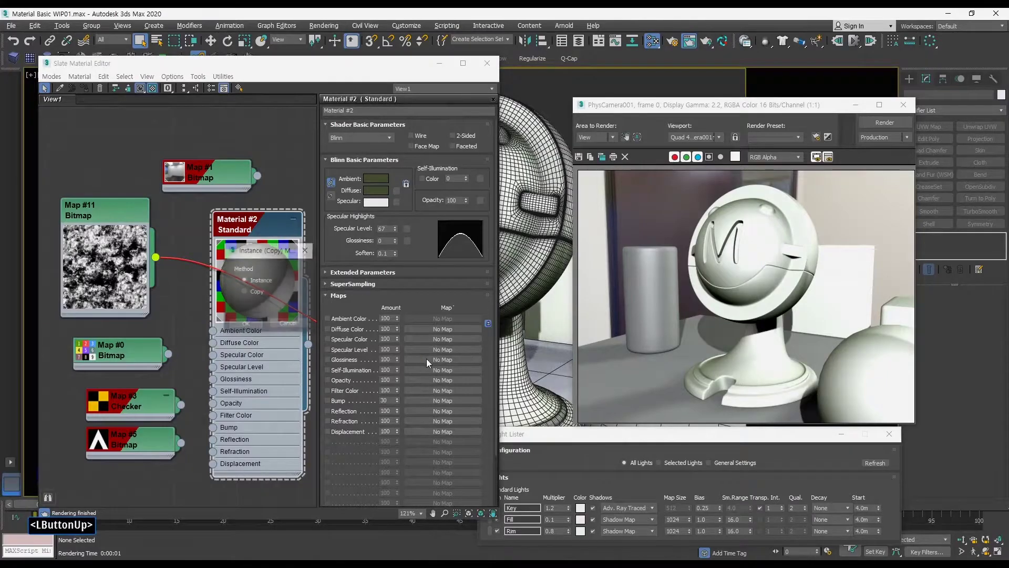
pyautogui.click(250, 323)
pyautogui.click(891, 123)
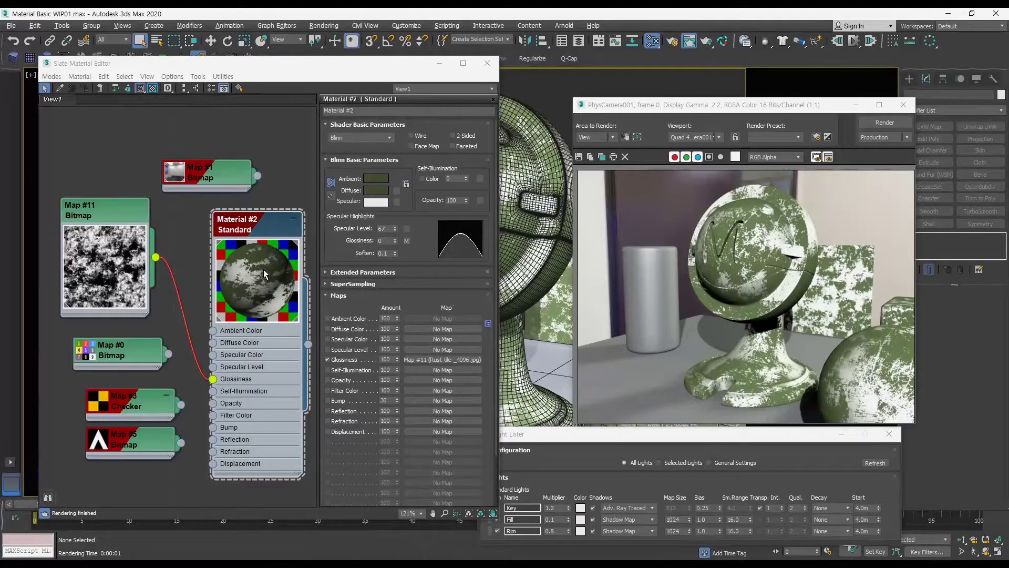
pyautogui.hotkey('ctrl', 'F12')
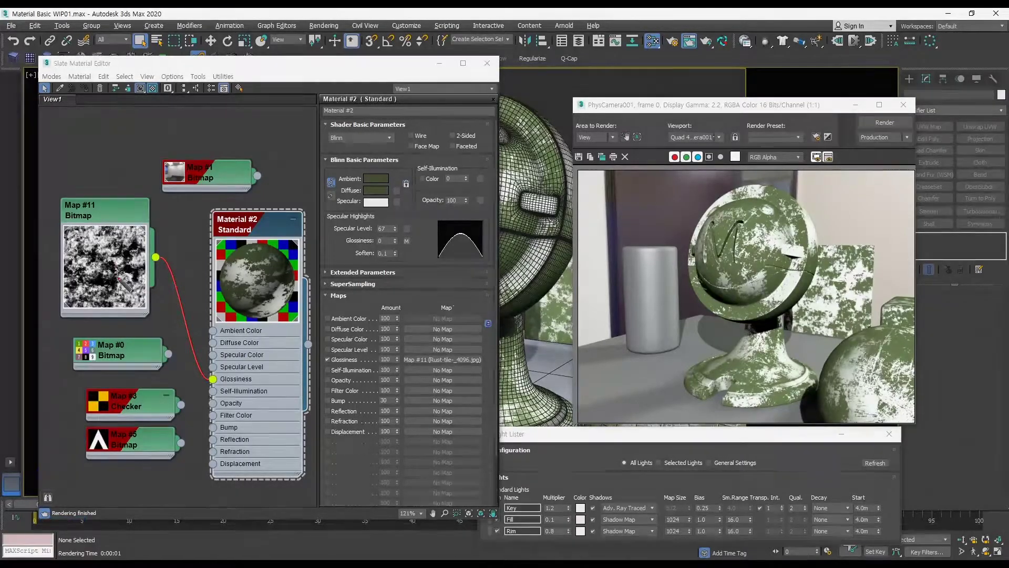
pyautogui.moveTo(264, 273); pyautogui.dragTo(267, 276)
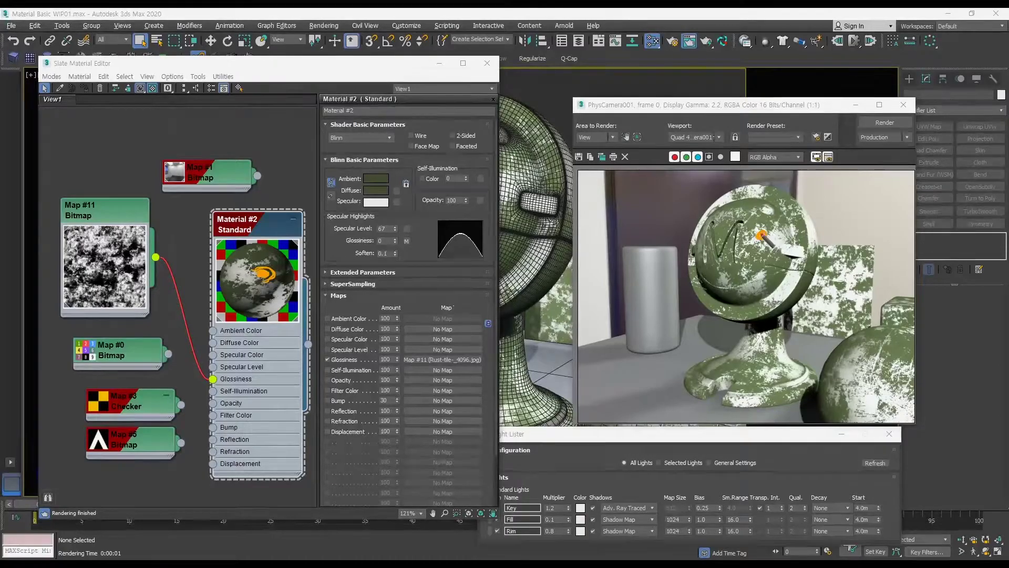
pyautogui.hotkey('ctrl', 'F12')
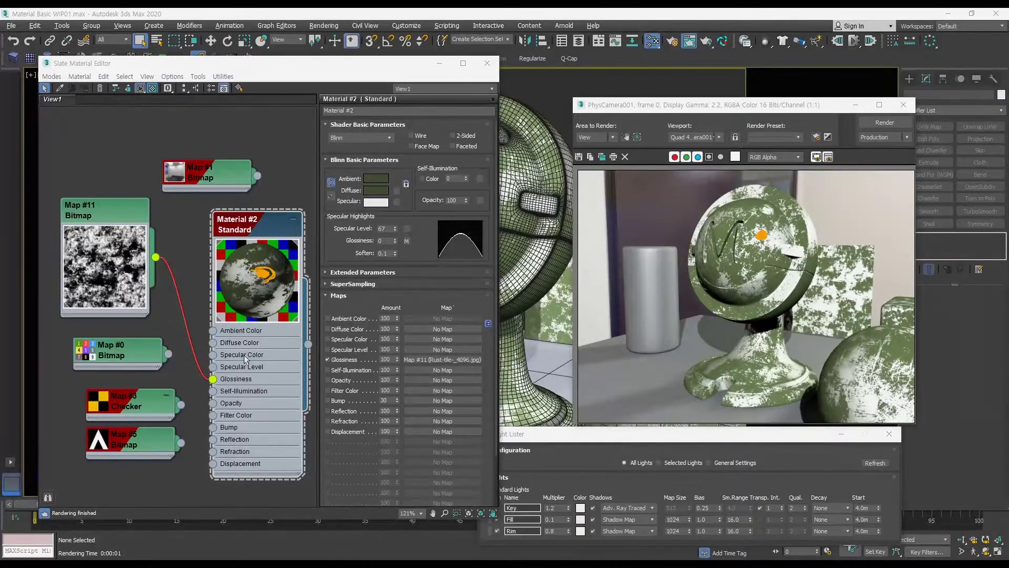
# Disconnect the rust bitmap from Glossiness, set Glossiness to 65, and render the plain highlight.
pyautogui.moveTo(214, 379); pyautogui.dragTo(200, 321)
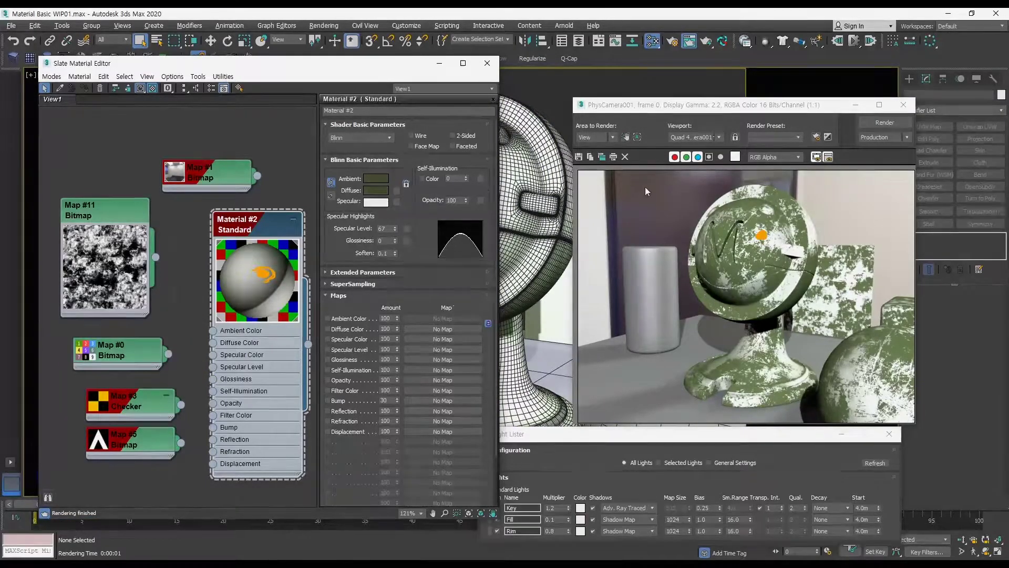
pyautogui.moveTo(395, 240); pyautogui.dragTo(398, 206)
pyautogui.click(875, 124)
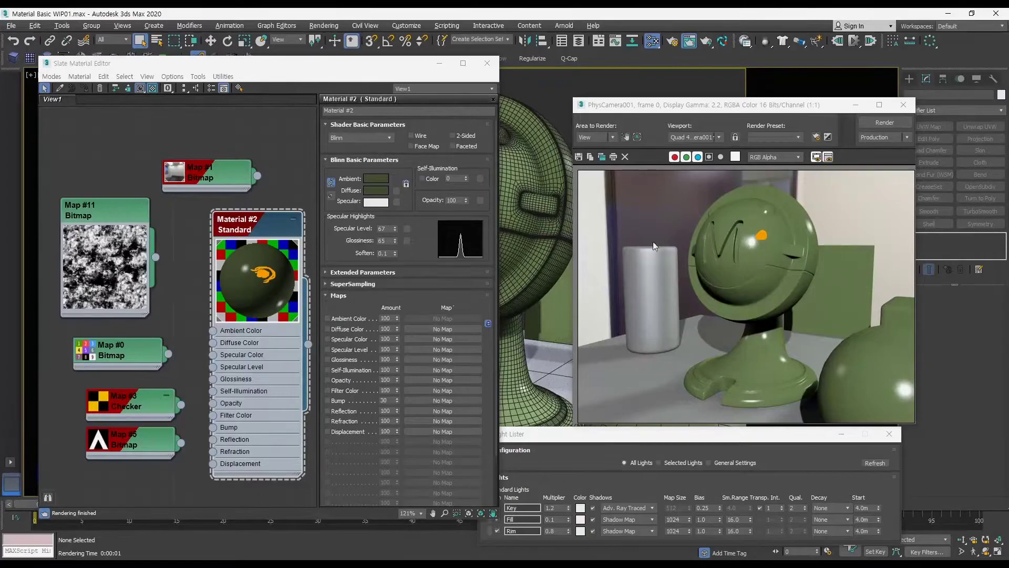
# Render with the rust bitmap connected to Glossiness, and render again with it moved to Specular Level.
pyautogui.moveTo(156, 257); pyautogui.dragTo(214, 383)
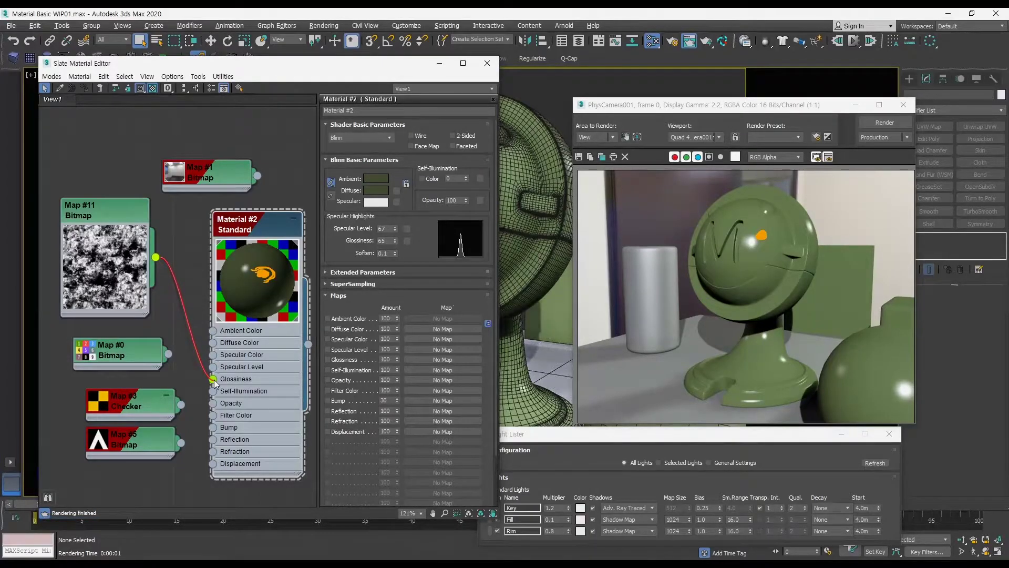
pyautogui.click(894, 124)
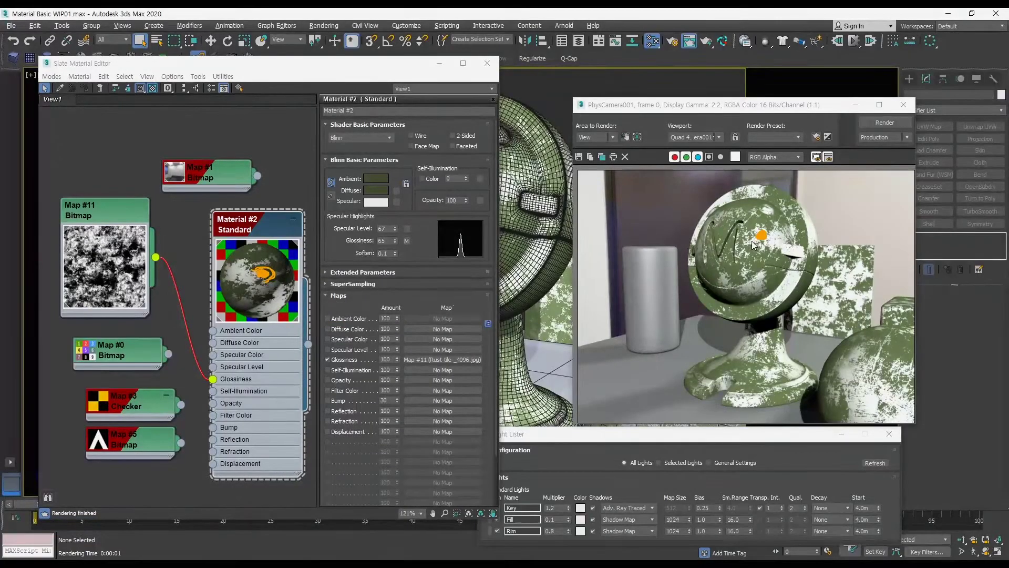
pyautogui.moveTo(212, 379); pyautogui.dragTo(197, 338)
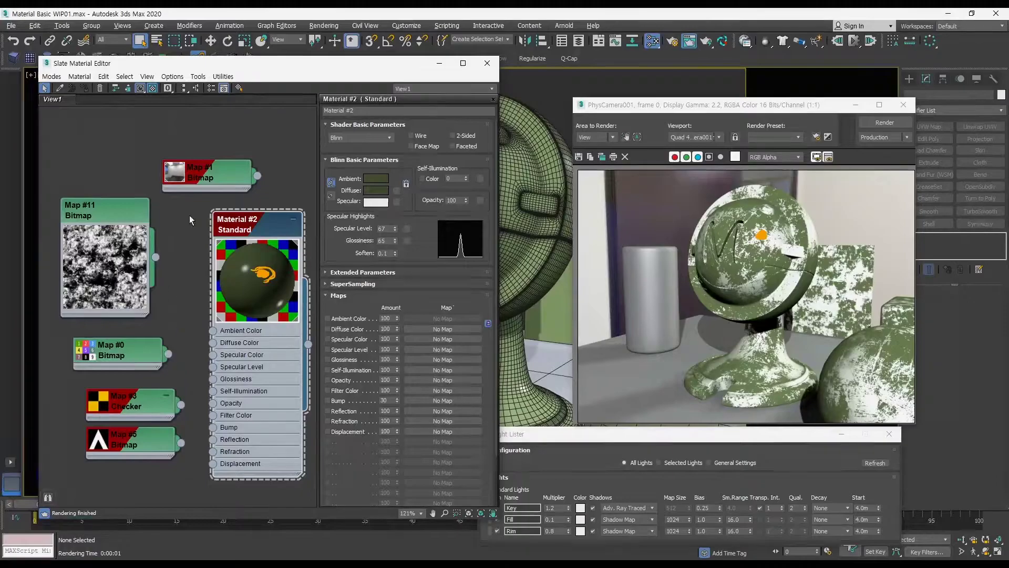
pyautogui.moveTo(156, 257); pyautogui.dragTo(213, 366)
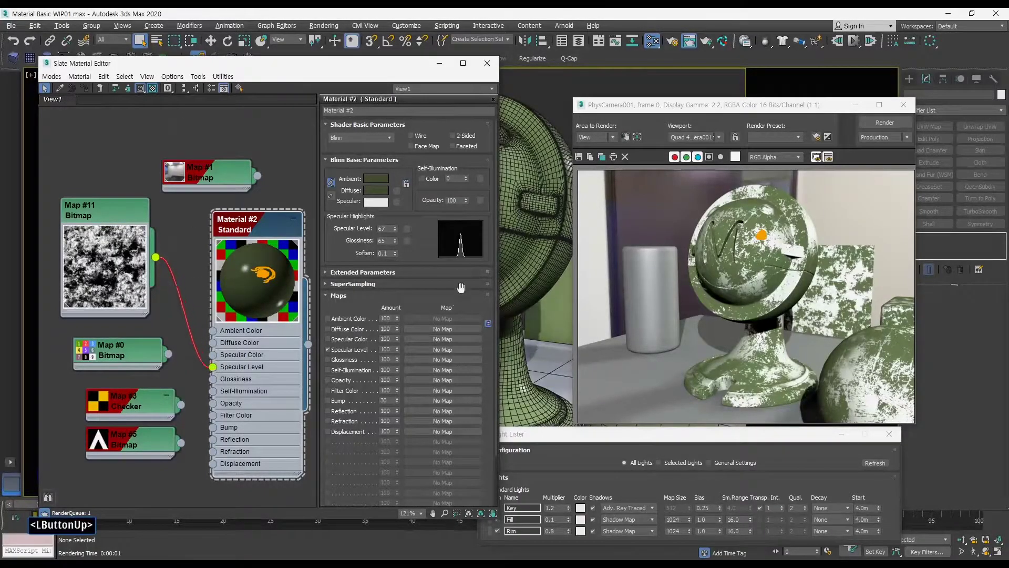
pyautogui.click(881, 123)
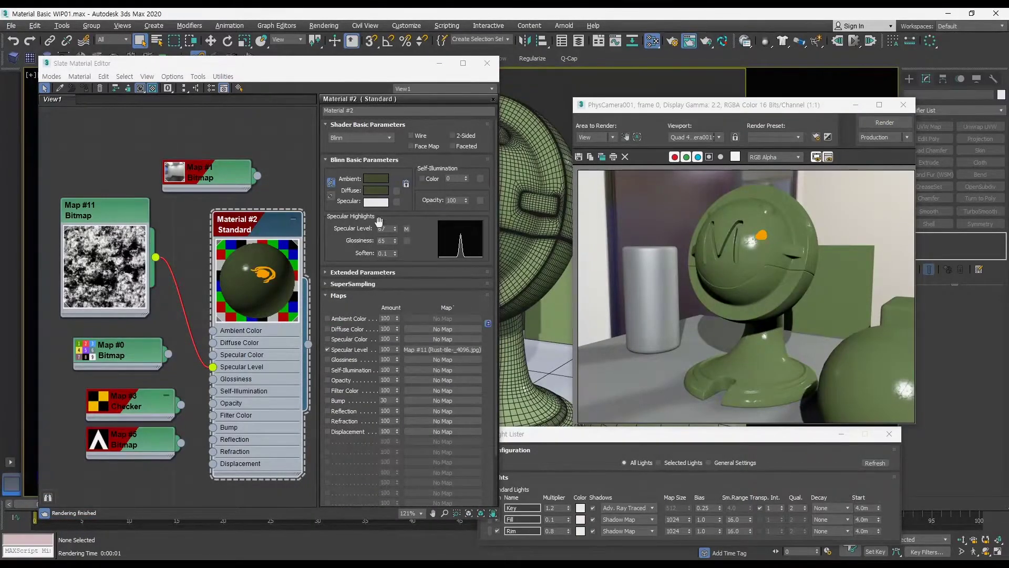
# With the rust bitmap on Specular Level, try Glossiness values of 73, 35 and 24, rendering to compare the highlights.
pyautogui.moveTo(395, 241); pyautogui.dragTo(398, 236)
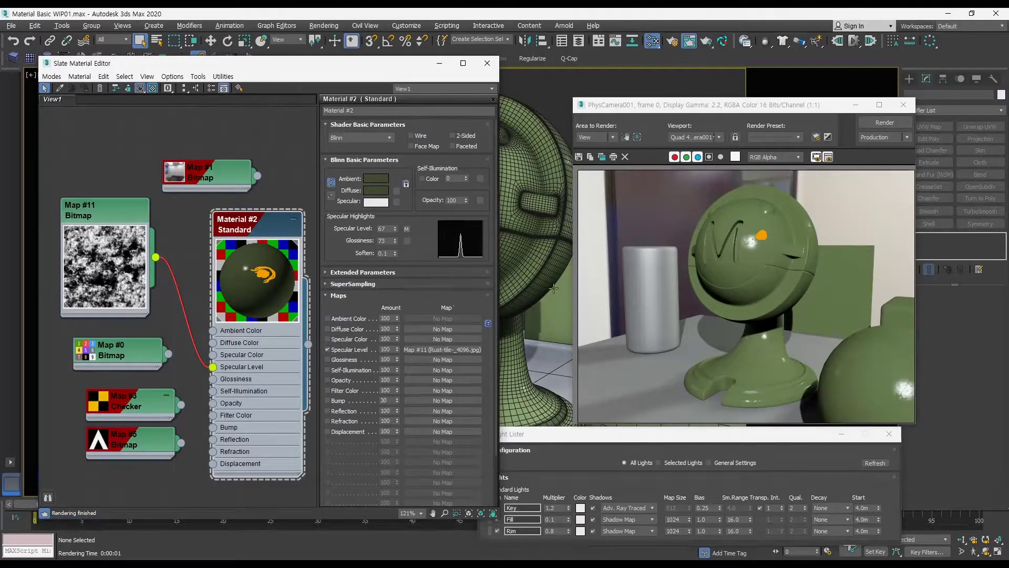
pyautogui.moveTo(395, 241)
pyautogui.mouseDown()
pyautogui.moveTo(395, 272)
pyautogui.moveTo(397, 234)
pyautogui.mouseUp()
pyautogui.click(891, 122)
pyautogui.click(883, 122)
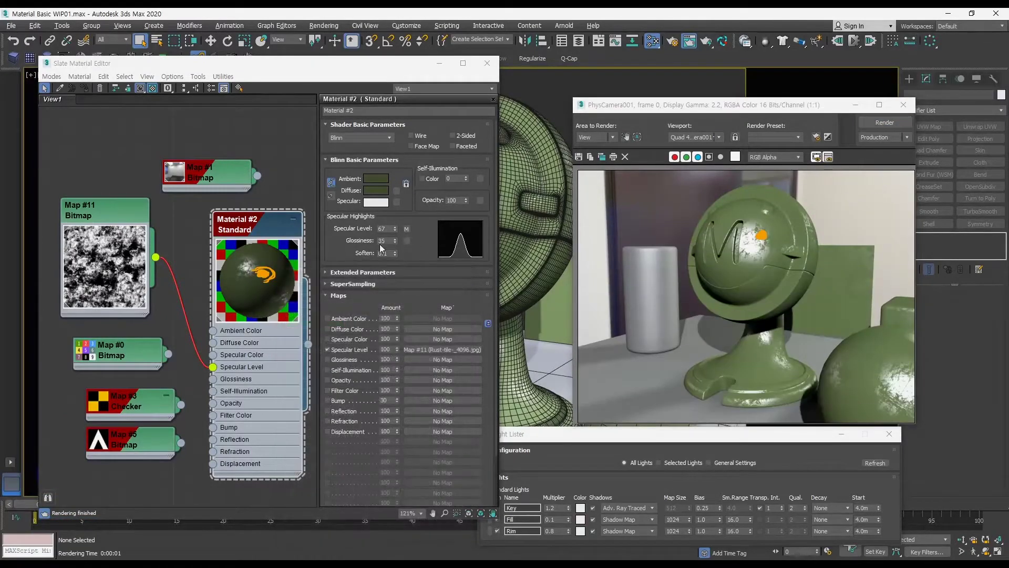
pyautogui.moveTo(395, 238); pyautogui.dragTo(396, 244)
pyautogui.click(877, 124)
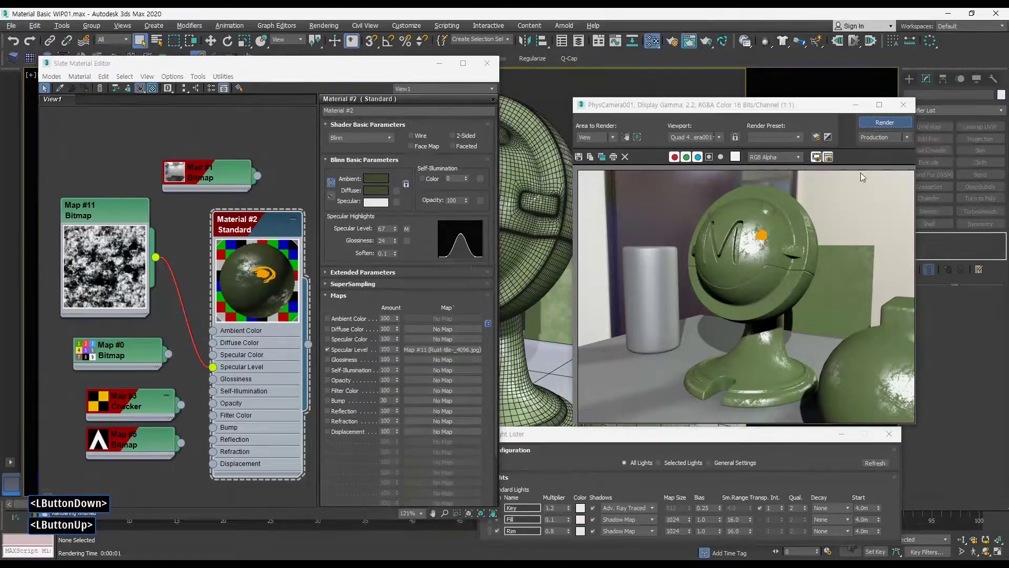
# Try a Glossiness of 37, and render with Glossiness set to 35 while the rust bitmap drives Specular Level.
pyautogui.moveTo(397, 240); pyautogui.dragTo(397, 228)
pyautogui.click(882, 125)
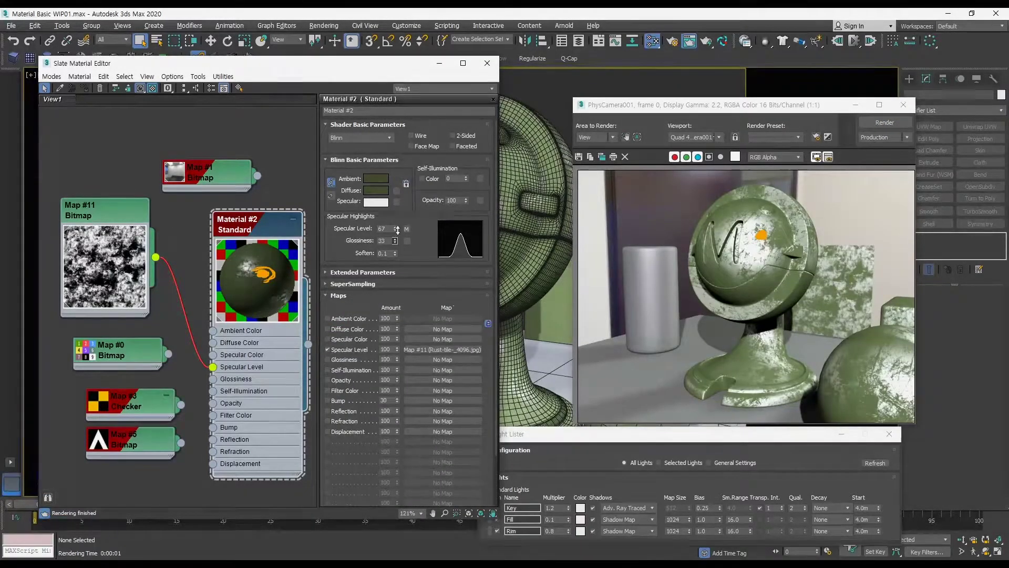
pyautogui.click(875, 124)
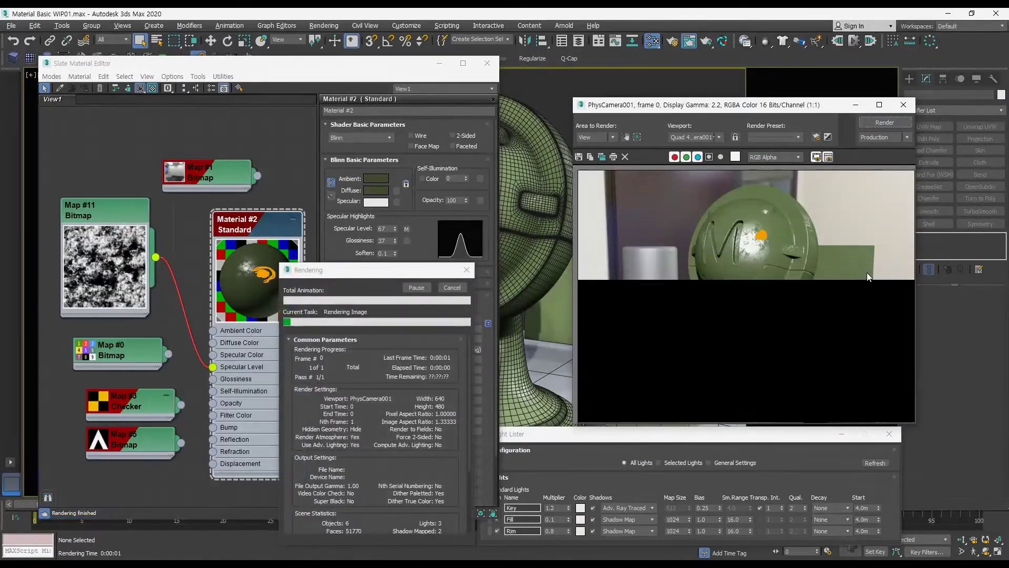
pyautogui.moveTo(396, 240)
pyautogui.mouseDown()
pyautogui.moveTo(396, 230)
pyautogui.moveTo(396, 240)
pyautogui.mouseUp()
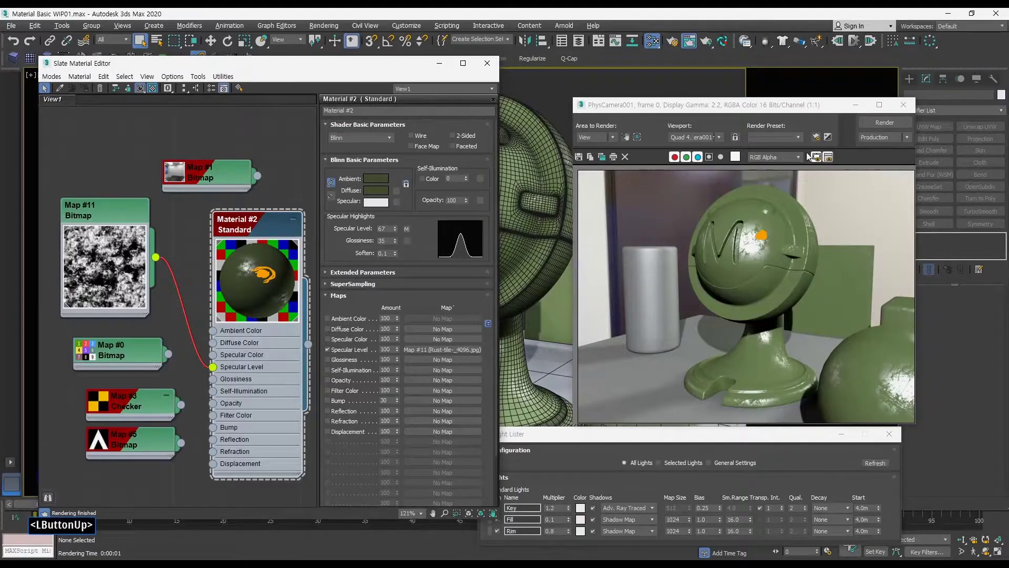
pyautogui.click(883, 122)
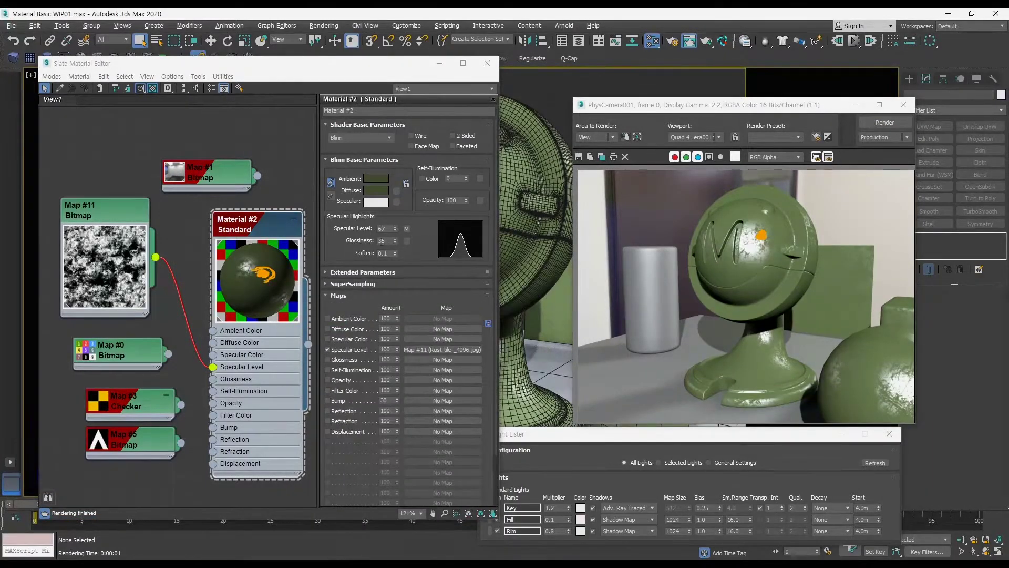
# Disconnect the rust bitmap from Specular Level, close the render window, and minimize the Slate Material Editor.
pyautogui.moveTo(213, 367); pyautogui.dragTo(204, 320)
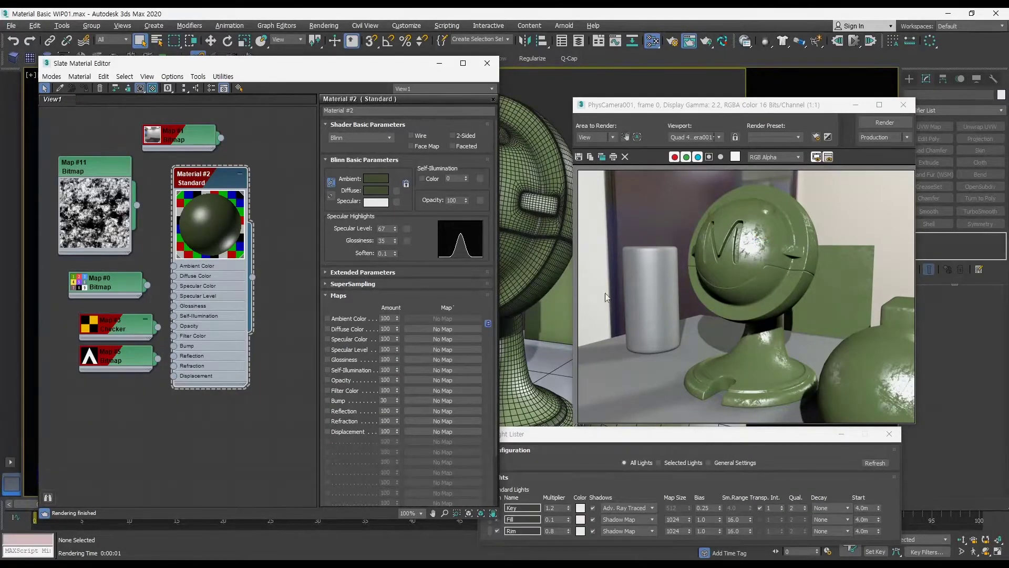
pyautogui.click(904, 104)
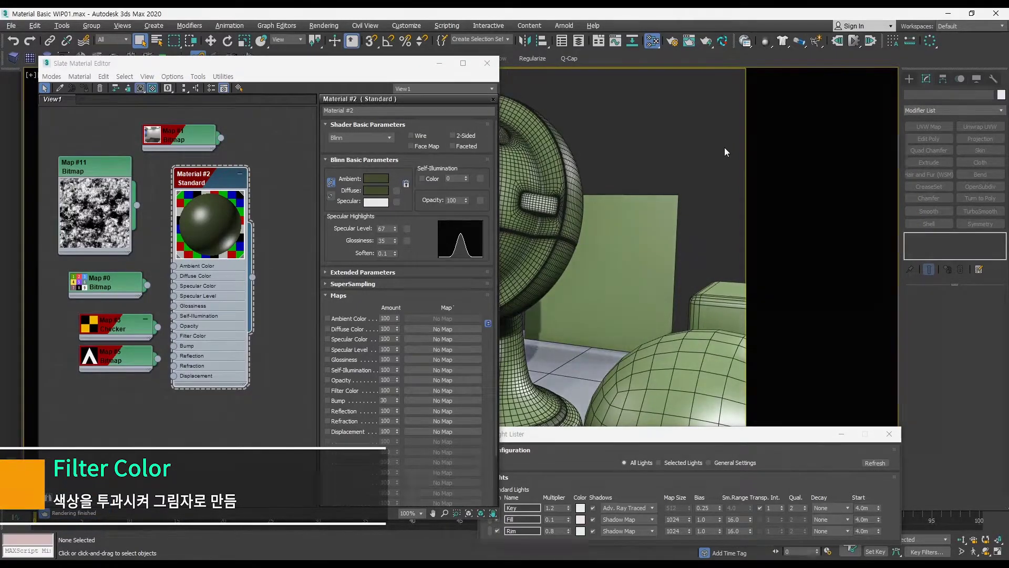
pyautogui.click(439, 63)
# Move the flat green panel in front of the shader ball, and switch the viewport to the PhysCamera001 view.
pyautogui.keyDown('ctrl'); pyautogui.keyDown('alt'); pyautogui.moveTo(515, 262); pyautogui.dragTo(436, 289, button='middle'); pyautogui.keyUp('alt'); pyautogui.keyUp('ctrl')
pyautogui.click(649, 250)
pyautogui.press('w')
pyautogui.moveTo(674, 246); pyautogui.dragTo(394, 327)
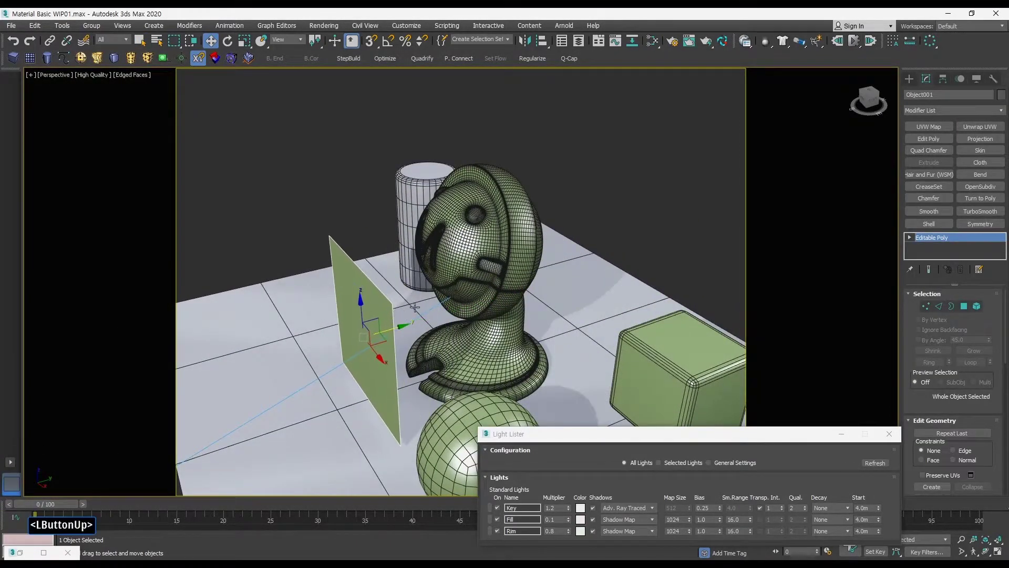
pyautogui.click(58, 75)
pyautogui.moveTo(158, 83)
pyautogui.click(257, 84)
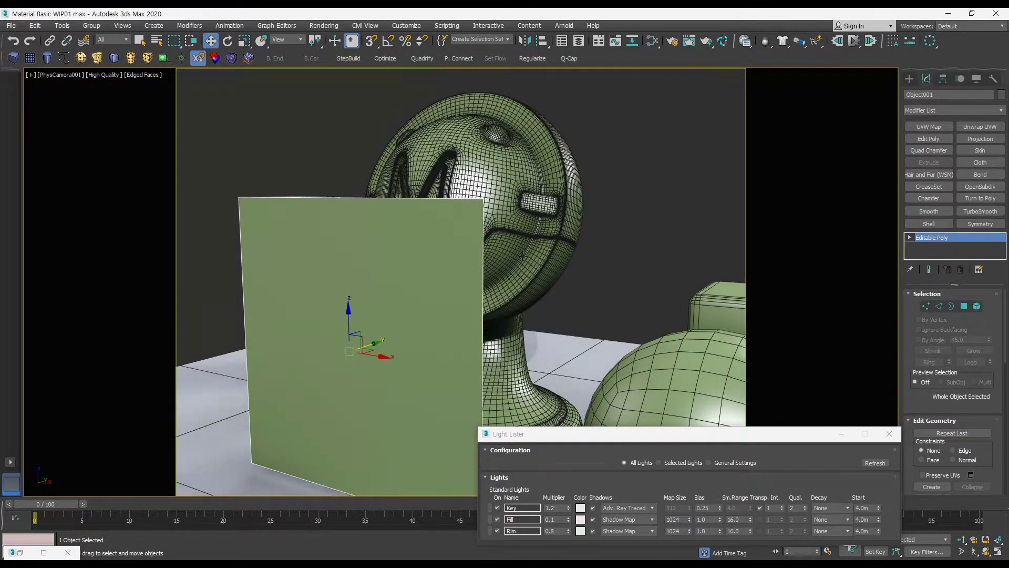
# In the perspective view, reposition and tilt the flat green panel beside the shader ball so it stands clear of the other objects.
pyautogui.click(583, 213)
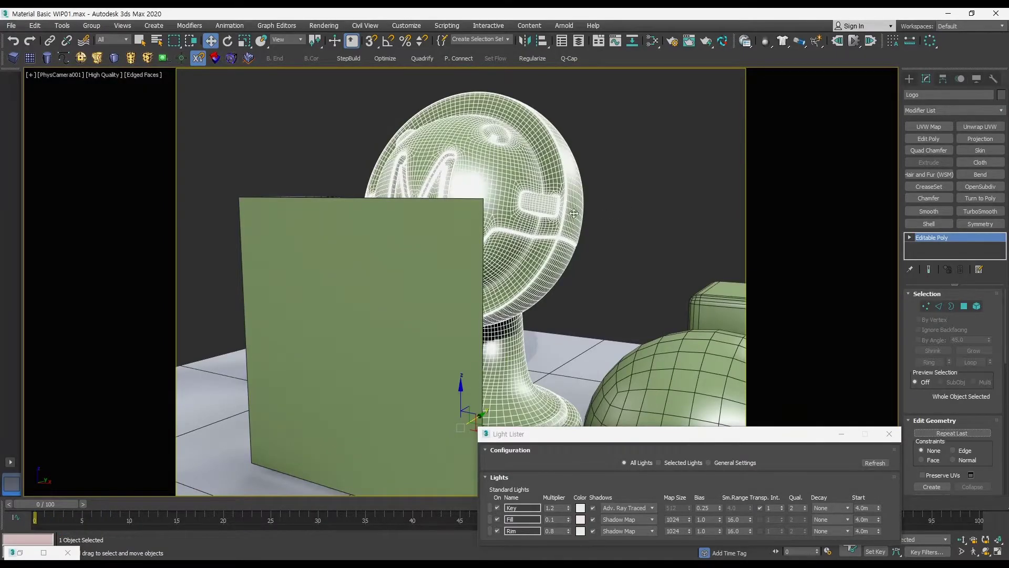
pyautogui.press('p')
pyautogui.keyDown('ctrl'); pyautogui.keyDown('alt'); pyautogui.moveTo(569, 211); pyautogui.dragTo(533, 251, button='middle'); pyautogui.keyUp('alt'); pyautogui.keyUp('ctrl')
pyautogui.click(364, 236)
pyautogui.click(468, 254)
pyautogui.keyDown('alt'); pyautogui.moveTo(468, 255); pyautogui.dragTo(444, 265, button='middle'); pyautogui.keyUp('alt')
pyautogui.moveTo(509, 277); pyautogui.dragTo(475, 261)
pyautogui.press('e')
pyautogui.press('w')
pyautogui.keyDown('alt'); pyautogui.moveTo(475, 261); pyautogui.dragTo(501, 224, button='middle'); pyautogui.keyUp('alt')
pyautogui.moveTo(435, 254); pyautogui.dragTo(408, 230)
pyautogui.moveTo(447, 232); pyautogui.dragTo(502, 269, button='middle')
pyautogui.keyDown('alt'); pyautogui.moveTo(502, 269); pyautogui.dragTo(573, 267, button='middle'); pyautogui.keyUp('alt')
pyautogui.keyDown('ctrl'); pyautogui.keyDown('alt'); pyautogui.moveTo(557, 268); pyautogui.dragTo(507, 226, button='middle'); pyautogui.keyUp('alt'); pyautogui.keyUp('ctrl')
pyautogui.moveTo(507, 226); pyautogui.dragTo(483, 198, button='middle')
# Restore the Slate Material Editor and connect the Map #0 bitmap (Diffuse_01.png) to the Standard material's Filter Color as an instance.
pyautogui.click(20, 553)
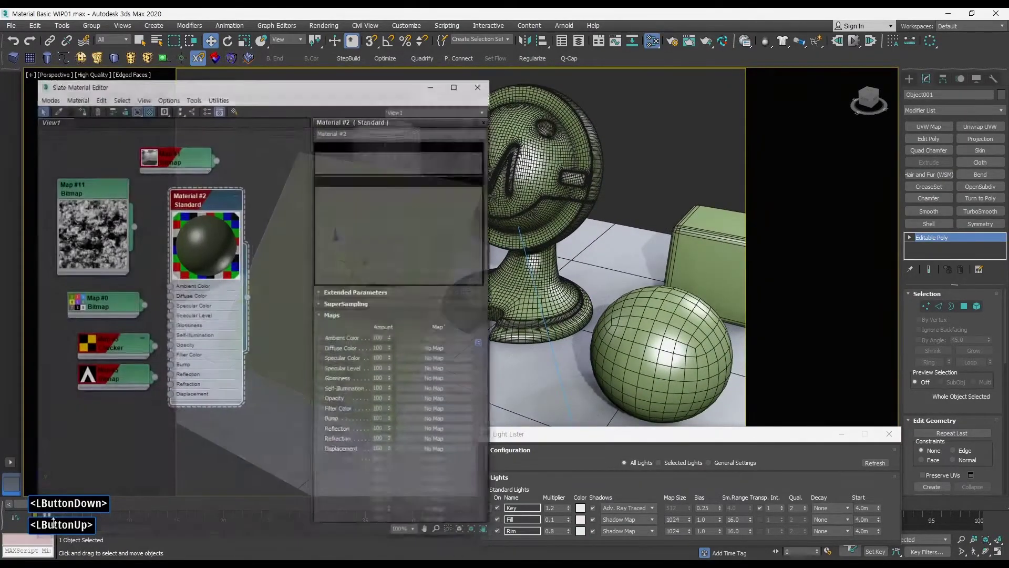
pyautogui.moveTo(571, 259); pyautogui.dragTo(646, 265, button='middle')
pyautogui.moveTo(645, 264); pyautogui.dragTo(649, 264, button='middle')
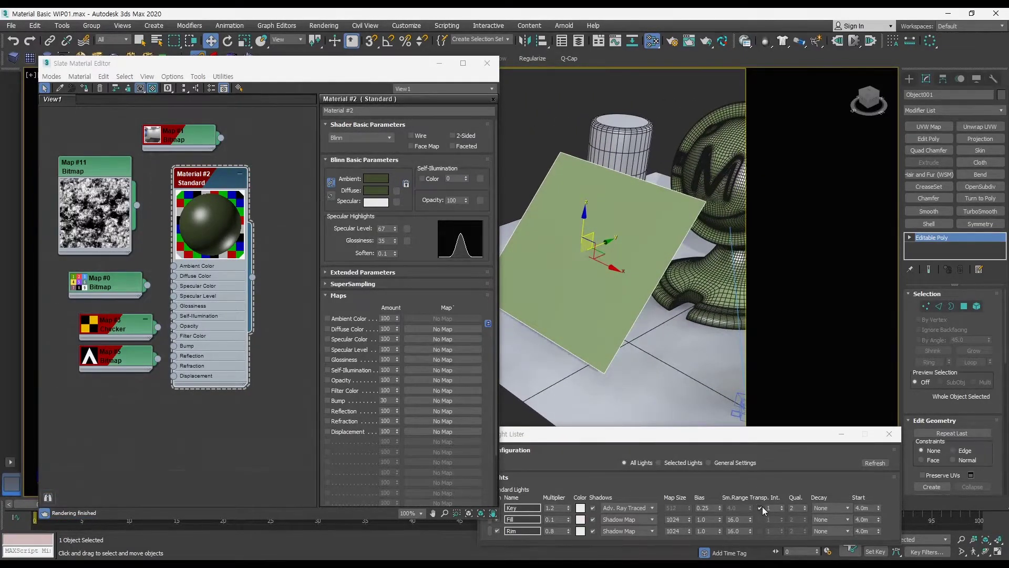
pyautogui.moveTo(232, 275); pyautogui.dragTo(242, 314, button='middle')
pyautogui.moveTo(656, 348); pyautogui.dragTo(652, 351, button='middle')
pyautogui.moveTo(158, 225); pyautogui.dragTo(141, 245, button='middle')
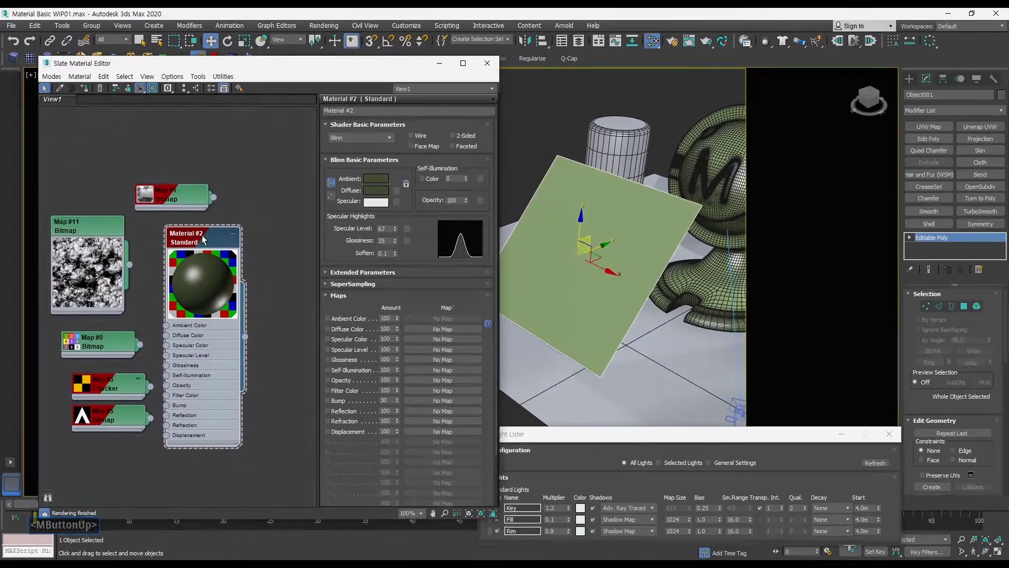
pyautogui.moveTo(203, 237); pyautogui.dragTo(213, 237)
pyautogui.moveTo(140, 344); pyautogui.dragTo(411, 389)
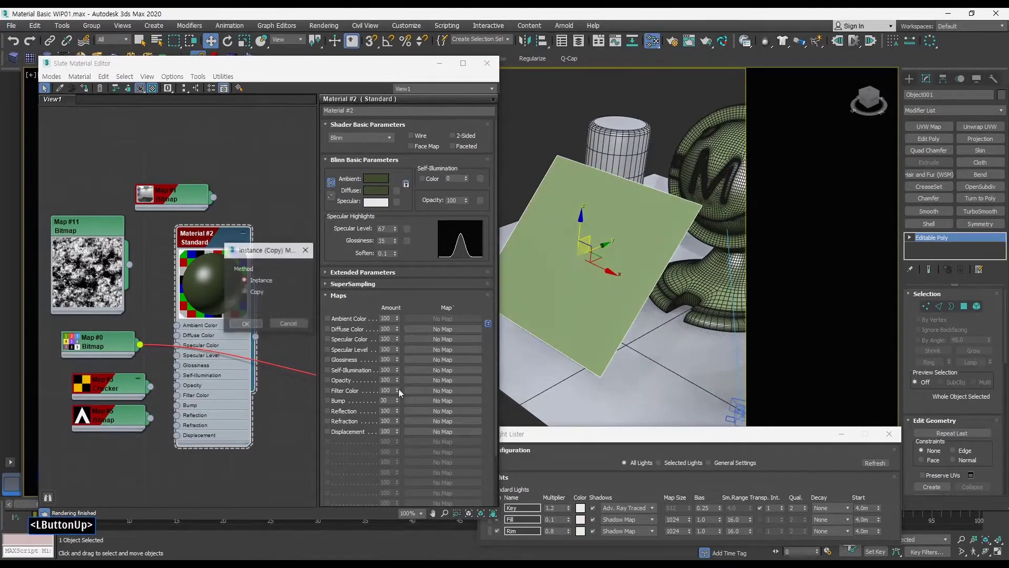
pyautogui.click(245, 324)
# Render the perspective view framed on the tilted panel and its floor shadow with the Filter Color map connected.
pyautogui.moveTo(620, 292)
pyautogui.mouseDown(button='middle')
pyautogui.moveTo(631, 301)
pyautogui.moveTo(623, 287)
pyautogui.mouseUp(button='middle')
pyautogui.moveTo(623, 287); pyautogui.dragTo(569, 278, button='middle')
pyautogui.keyDown('alt'); pyautogui.moveTo(568, 278); pyautogui.dragTo(593, 286, button='middle'); pyautogui.keyUp('alt')
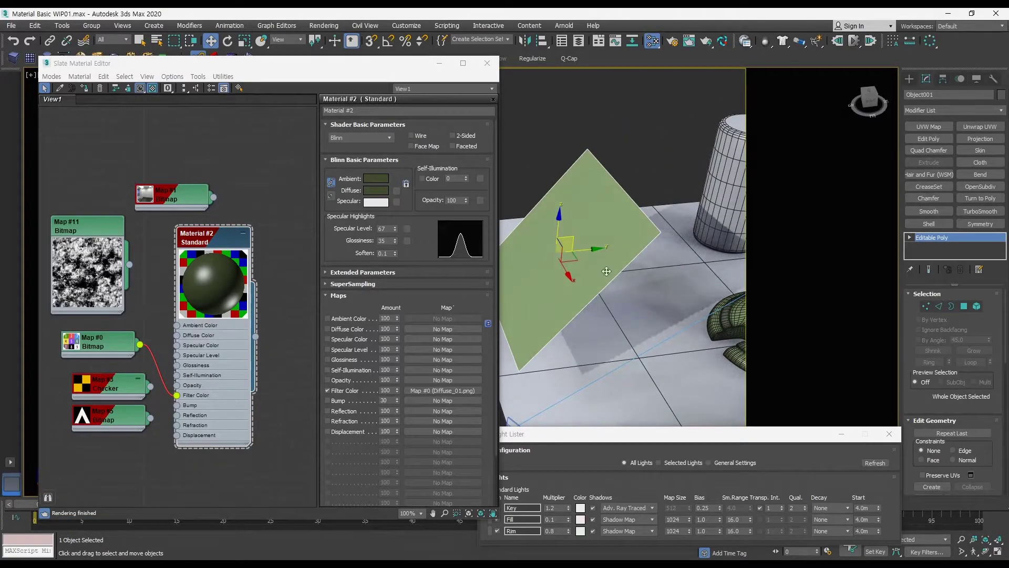
pyautogui.keyDown('ctrl'); pyautogui.keyDown('alt'); pyautogui.moveTo(656, 297); pyautogui.dragTo(678, 283, button='middle'); pyautogui.keyUp('alt'); pyautogui.keyUp('ctrl')
pyautogui.moveTo(678, 282); pyautogui.dragTo(649, 286, button='middle')
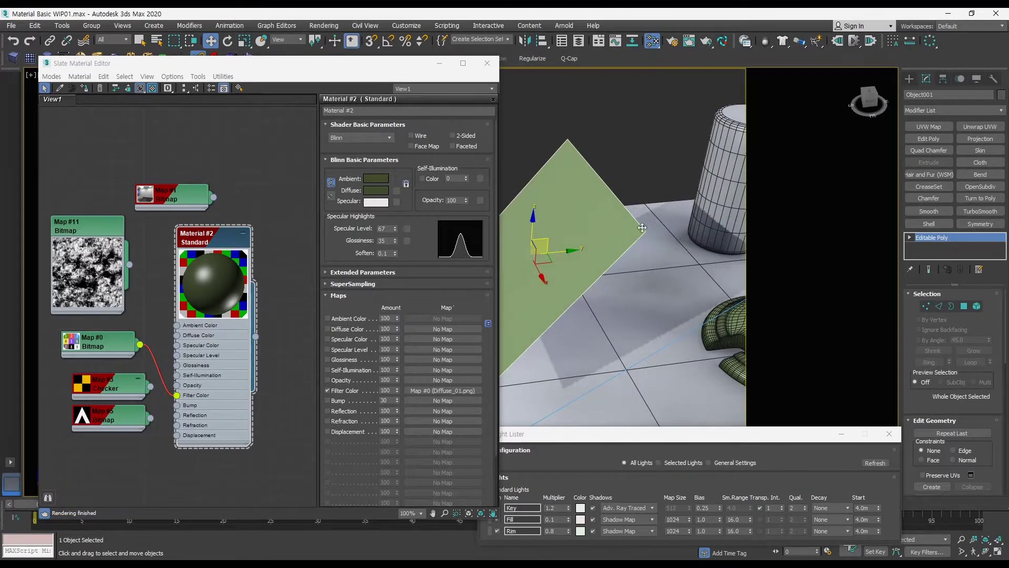
pyautogui.moveTo(607, 252)
pyautogui.keyDown('alt'); pyautogui.mouseDown(button='middle')
pyautogui.moveTo(601, 247)
pyautogui.moveTo(612, 244)
pyautogui.mouseUp(button='middle'); pyautogui.keyUp('alt')
pyautogui.moveTo(612, 245); pyautogui.dragTo(606, 244, button='middle')
pyautogui.moveTo(606, 244)
pyautogui.keyDown('alt'); pyautogui.mouseDown(button='middle')
pyautogui.moveTo(584, 243)
pyautogui.moveTo(603, 246)
pyautogui.mouseUp(button='middle'); pyautogui.keyUp('alt')
pyautogui.moveTo(603, 246); pyautogui.dragTo(586, 246, button='middle')
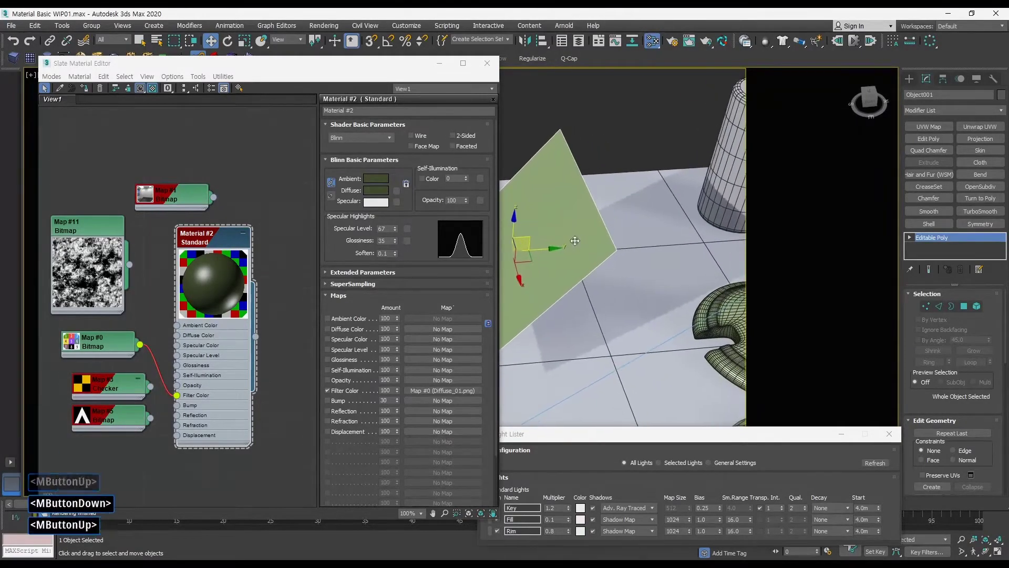
pyautogui.hotkey('shift', 'q')
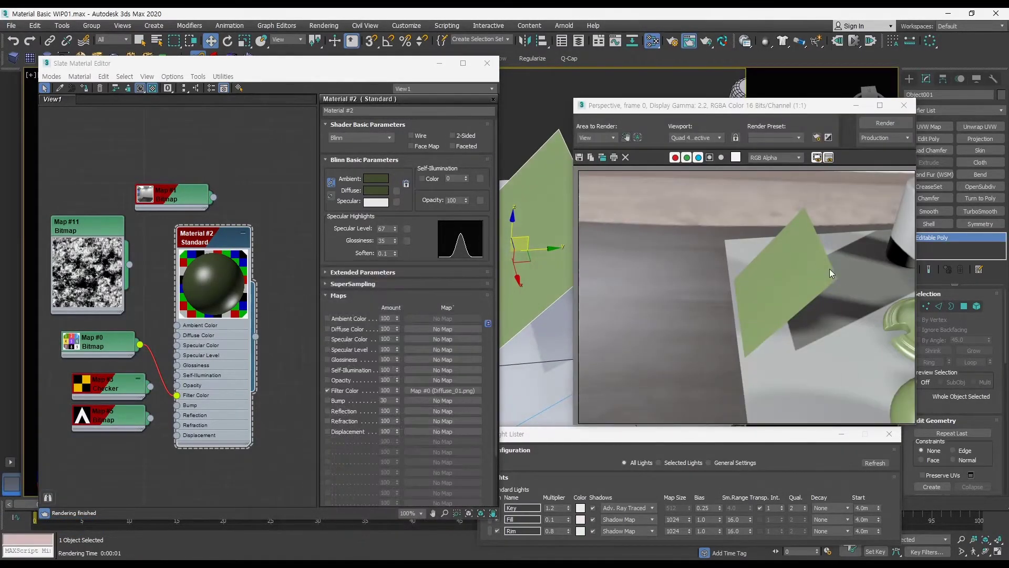
# Close the rendered frame and set the opacity of the Standard material Material #2 to 50.
pyautogui.click(904, 105)
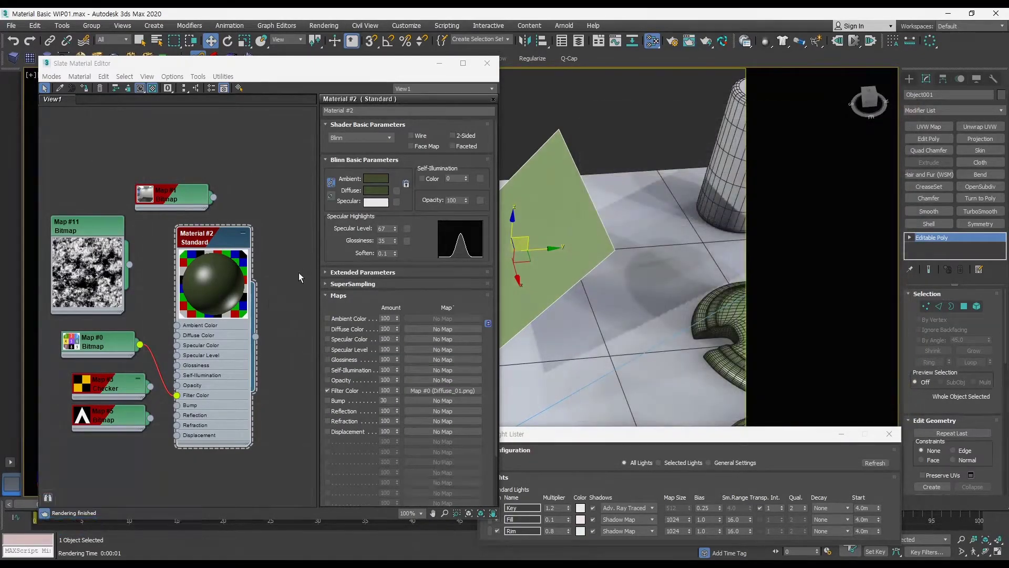
pyautogui.keyDown('alt'); pyautogui.moveTo(604, 252); pyautogui.dragTo(640, 248, button='middle'); pyautogui.keyUp('alt')
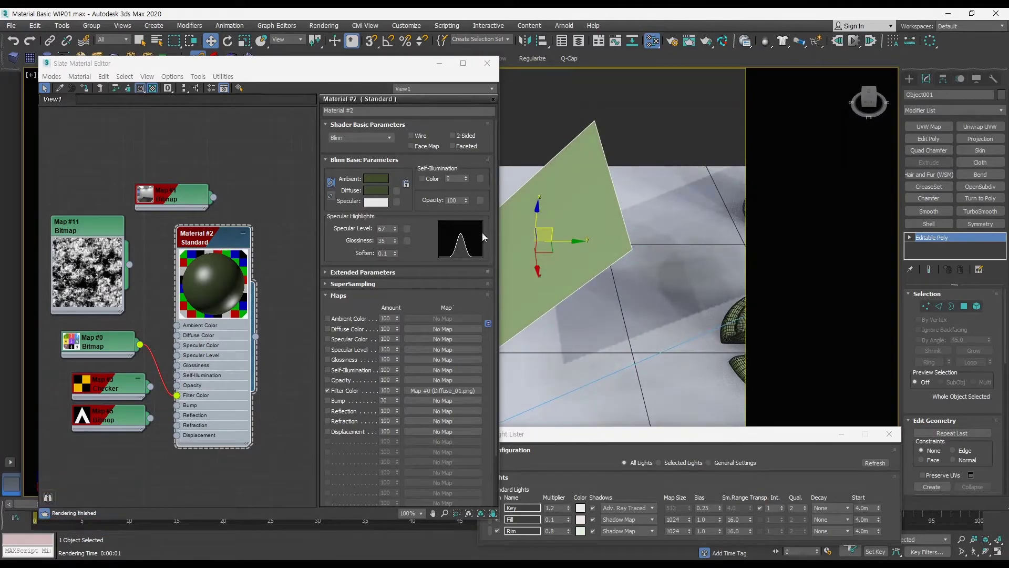
pyautogui.doubleClick(459, 199)
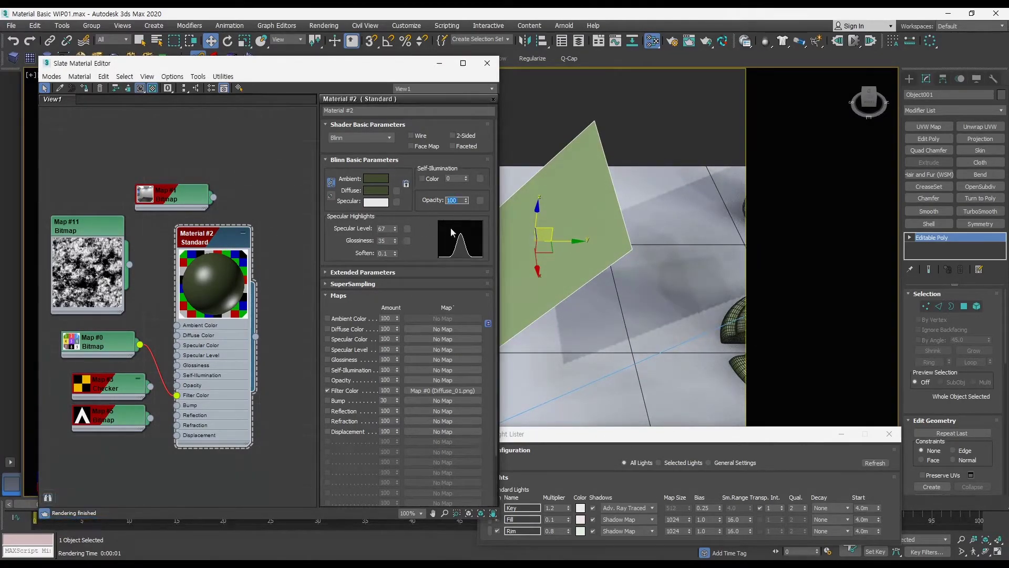
pyautogui.write('5')
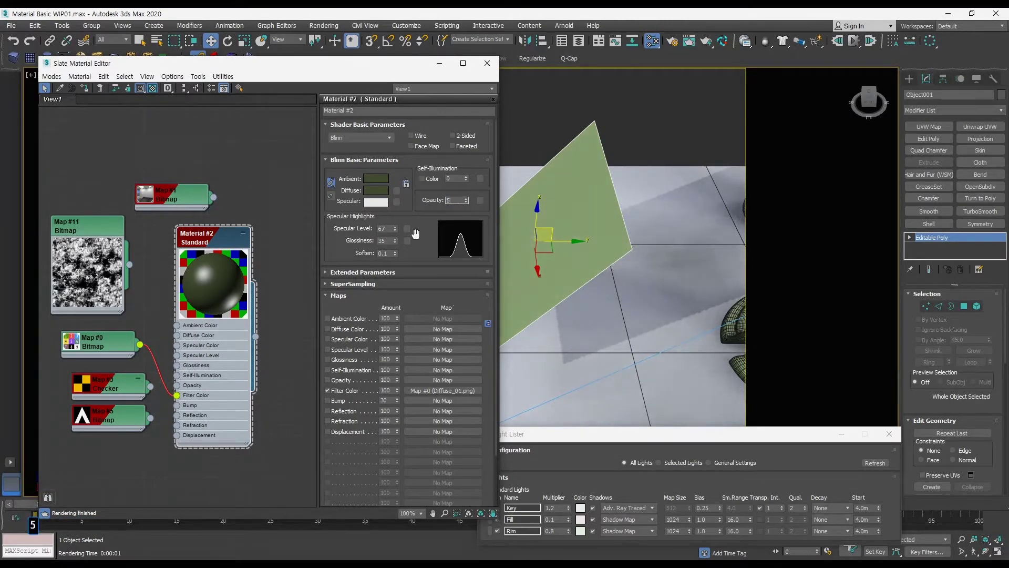
pyautogui.write('0')
pyautogui.press('Return')
# Render the half-transparent panel in the perspective view from two angles to examine its filter-coloured floor shadow.
pyautogui.keyDown('alt'); pyautogui.moveTo(588, 196); pyautogui.dragTo(625, 260, button='middle'); pyautogui.keyUp('alt')
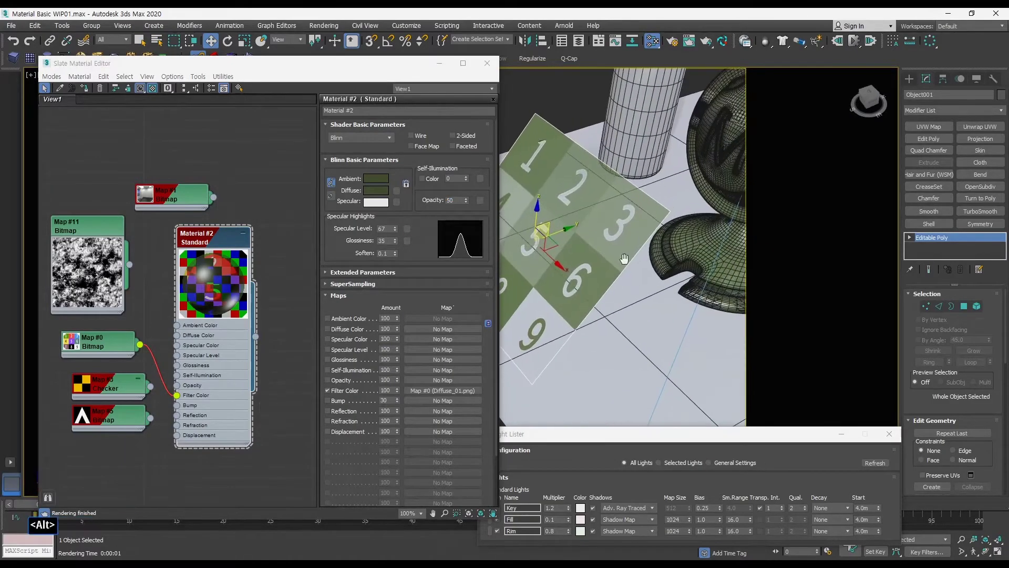
pyautogui.hotkey('shift', 'q')
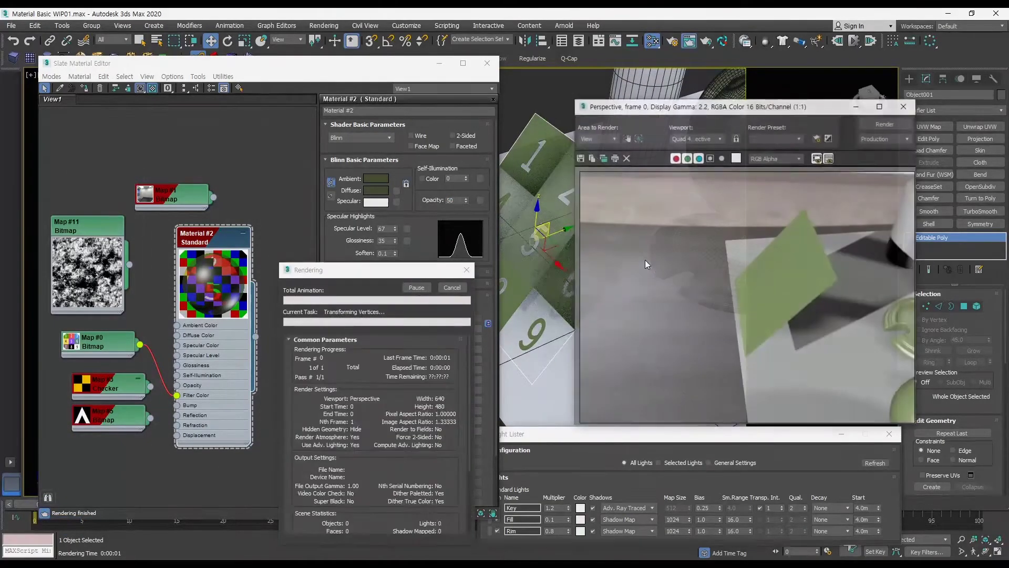
pyautogui.click(904, 106)
pyautogui.keyDown('alt'); pyautogui.moveTo(699, 260); pyautogui.dragTo(576, 258, button='middle'); pyautogui.keyUp('alt')
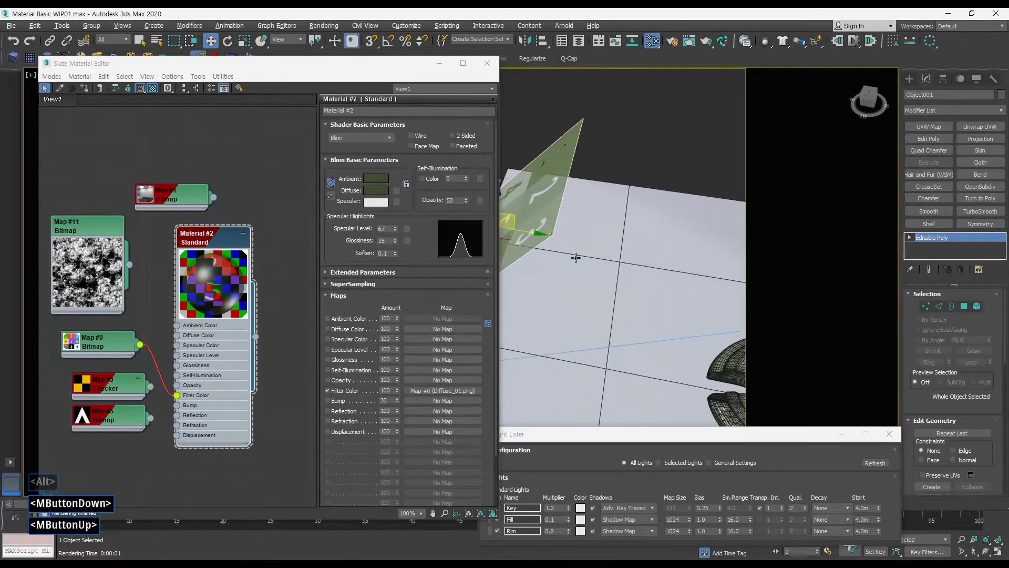
pyautogui.hotkey('shift', 'q')
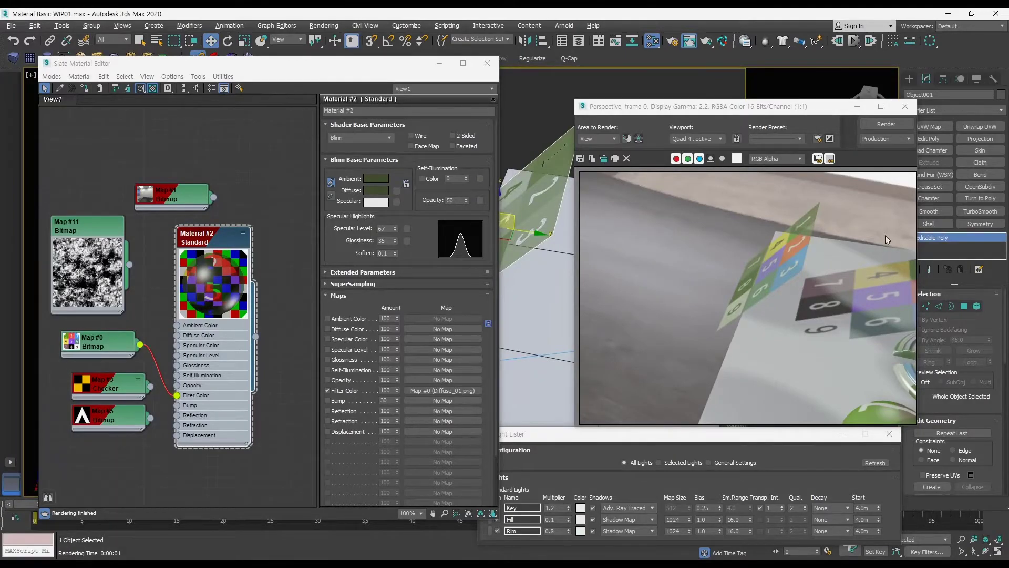
pyautogui.click(905, 106)
# Reframe the perspective view on the panel from the shader ball's side and render its tinted shadow again.
pyautogui.keyDown('alt'); pyautogui.moveTo(614, 251); pyautogui.dragTo(696, 252, button='middle'); pyautogui.keyUp('alt')
pyautogui.keyDown('ctrl'); pyautogui.keyDown('alt'); pyautogui.moveTo(697, 252); pyautogui.dragTo(697, 247, button='middle'); pyautogui.keyUp('alt'); pyautogui.keyUp('ctrl')
pyautogui.keyDown('ctrl'); pyautogui.keyDown('alt'); pyautogui.moveTo(615, 255); pyautogui.dragTo(615, 265, button='middle'); pyautogui.keyUp('alt'); pyautogui.keyUp('ctrl')
pyautogui.moveTo(615, 265); pyautogui.dragTo(583, 274, button='middle')
pyautogui.hotkey('shift', 'q')
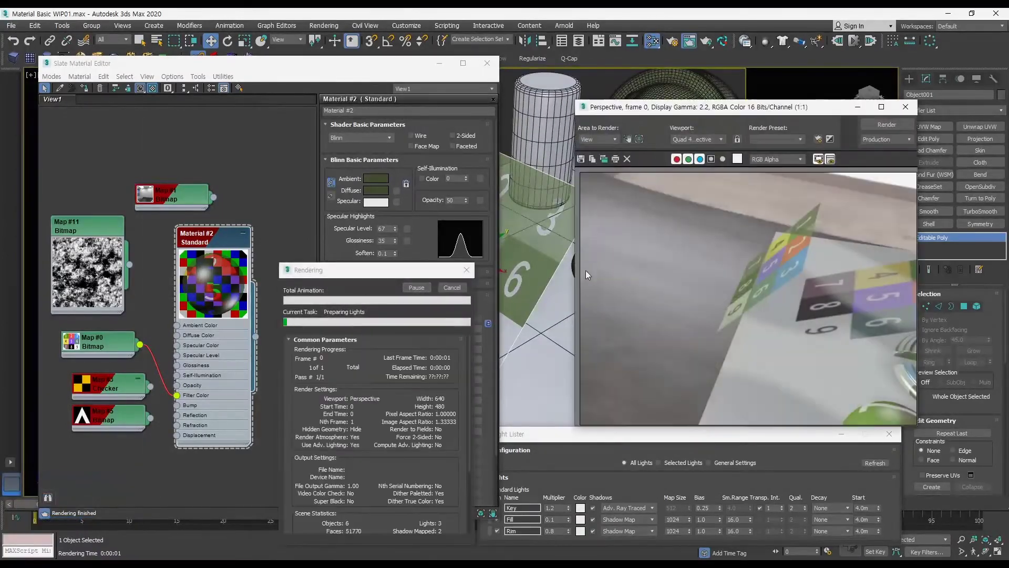
pyautogui.click(906, 107)
# Disconnect the Map #0 bitmap from Material #2's Filter Color and restore the material's opacity to 100.
pyautogui.keyDown('ctrl'); pyautogui.keyDown('alt'); pyautogui.moveTo(594, 252); pyautogui.dragTo(594, 273, button='middle'); pyautogui.keyUp('alt'); pyautogui.keyUp('ctrl')
pyautogui.moveTo(593, 273); pyautogui.dragTo(670, 284, button='middle')
pyautogui.moveTo(177, 395); pyautogui.dragTo(159, 363)
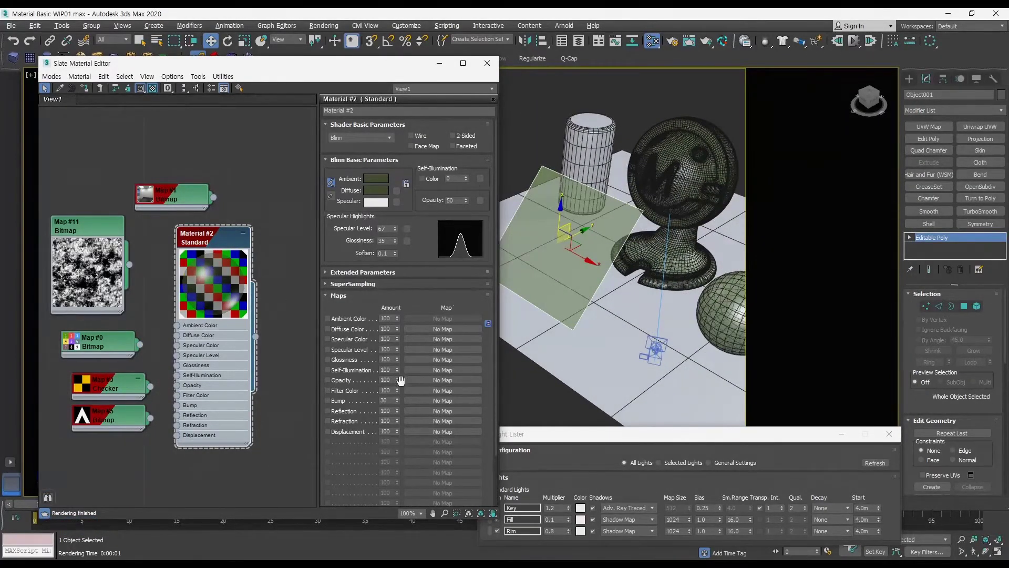
pyautogui.moveTo(466, 200); pyautogui.dragTo(482, 147)
# Move the green panel behind the shader ball and switch the viewport to the PhysCamera001 view.
pyautogui.moveTo(596, 237); pyautogui.dragTo(552, 251, button='middle')
pyautogui.moveTo(535, 244); pyautogui.dragTo(718, 142)
pyautogui.moveTo(265, 63); pyautogui.dragTo(254, 119)
pyautogui.click(94, 77)
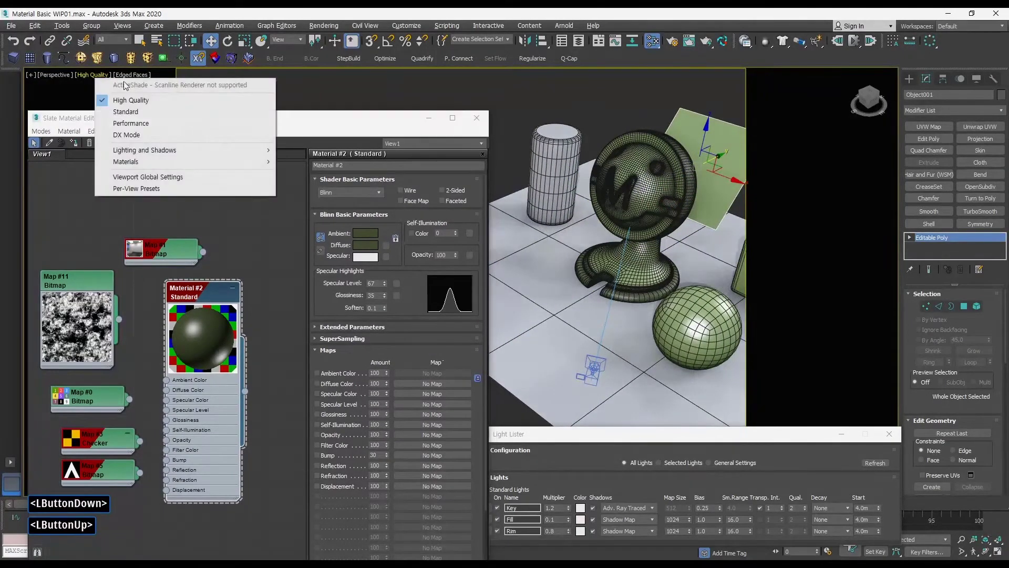
pyautogui.click(55, 74)
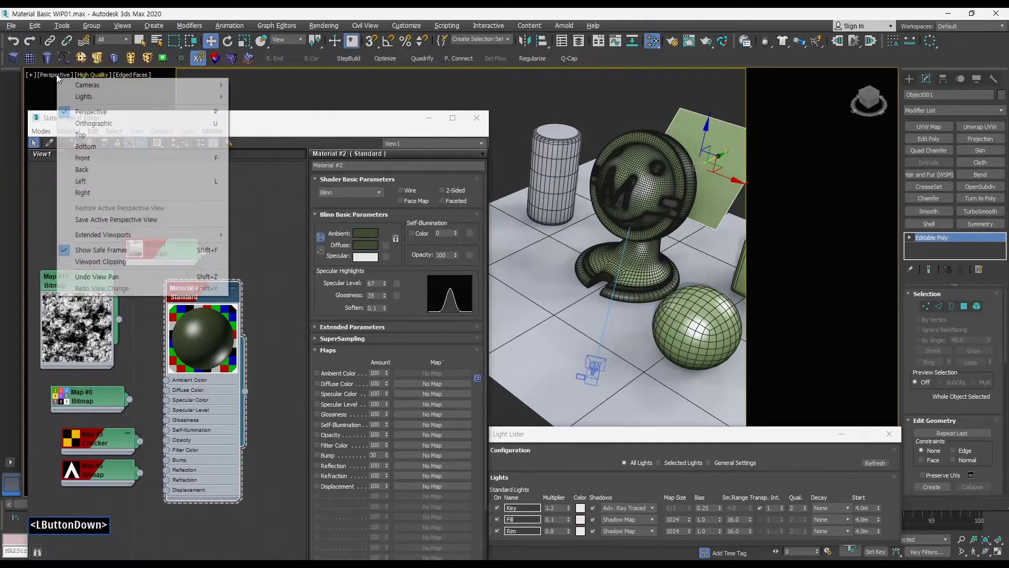
pyautogui.moveTo(112, 84)
pyautogui.click(249, 86)
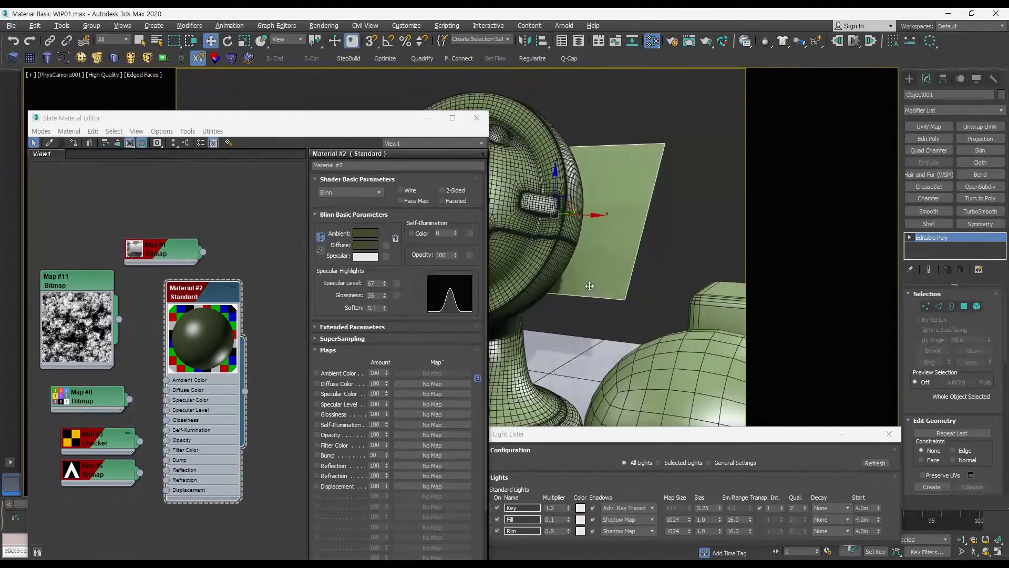
# Reposition the Slate Material Editor and Light Lister windows so both are fully on screen and clear of each other.
pyautogui.moveTo(340, 121); pyautogui.dragTo(337, 86)
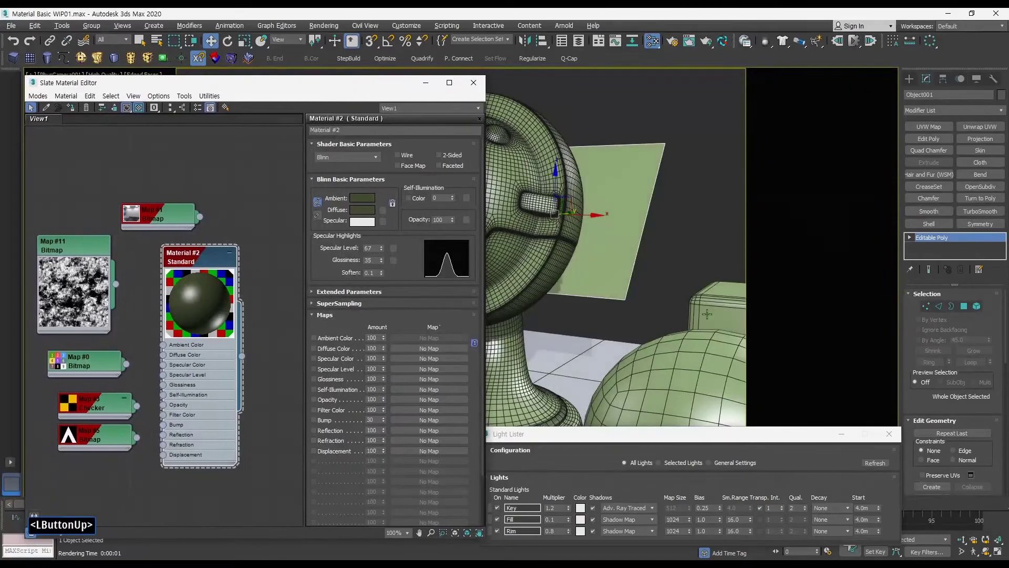
pyautogui.moveTo(756, 437); pyautogui.dragTo(774, 429)
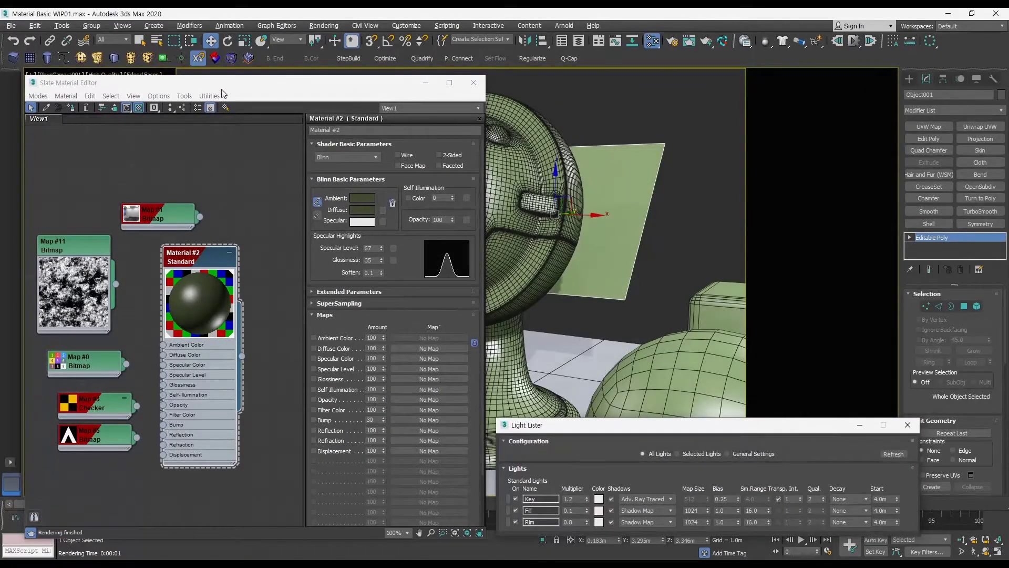
pyautogui.moveTo(223, 85); pyautogui.dragTo(217, 80)
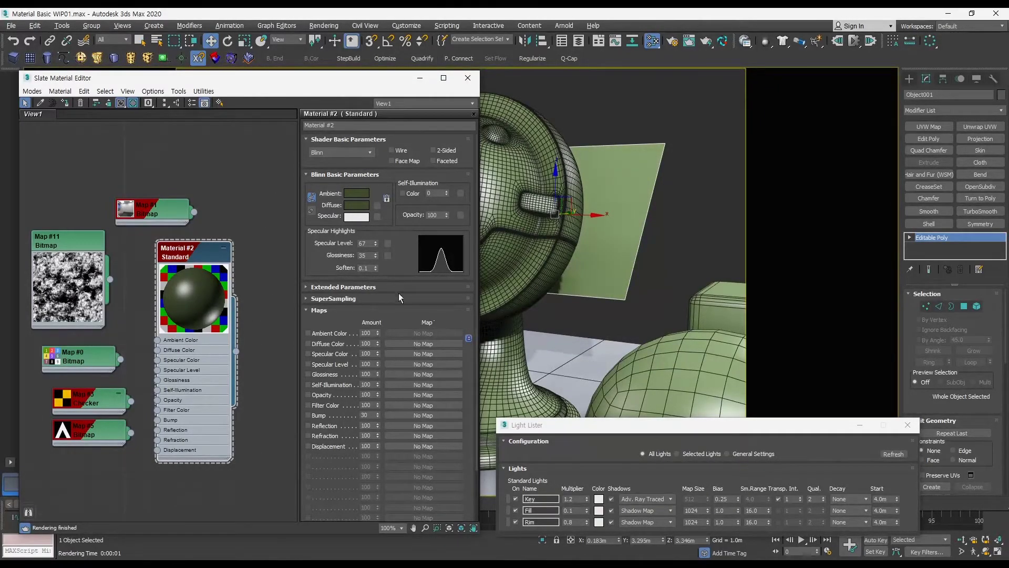
# Line up the Map #11 and Map #0 nodes above the other maps, with the Material #2 node beside them.
pyautogui.moveTo(191, 248); pyautogui.dragTo(201, 247)
pyautogui.moveTo(80, 241); pyautogui.dragTo(91, 241)
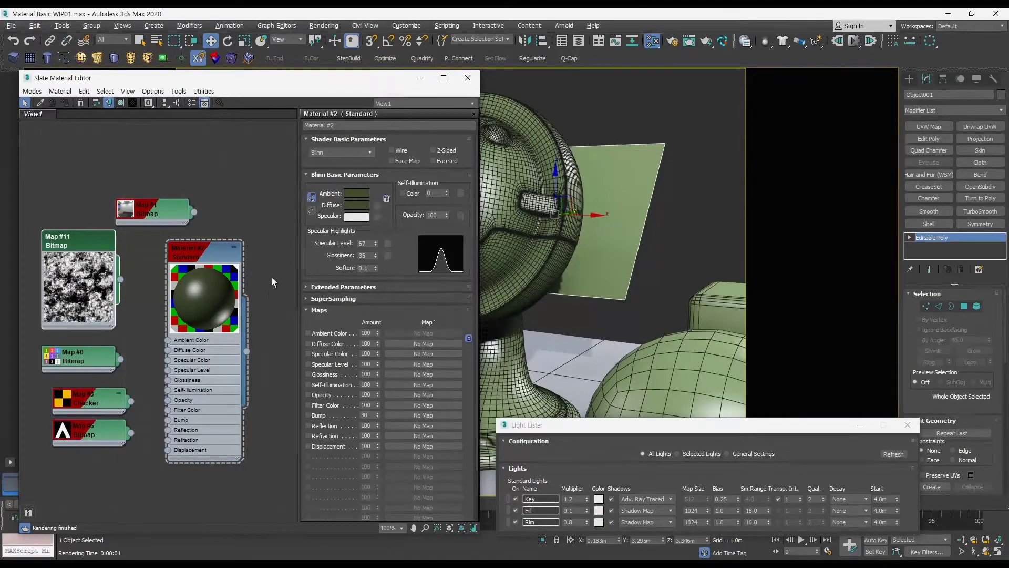
pyautogui.moveTo(212, 251); pyautogui.dragTo(223, 251)
pyautogui.moveTo(90, 240); pyautogui.dragTo(100, 250)
pyautogui.moveTo(216, 248); pyautogui.dragTo(196, 247)
pyautogui.moveTo(87, 355); pyautogui.dragTo(102, 364)
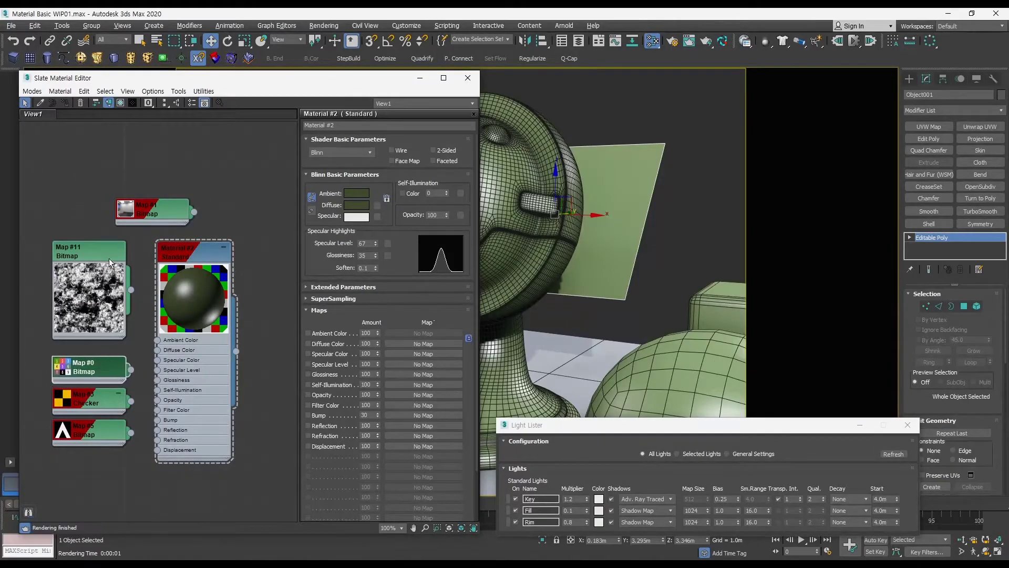
pyautogui.moveTo(107, 258); pyautogui.dragTo(103, 267)
pyautogui.moveTo(193, 249); pyautogui.dragTo(183, 259)
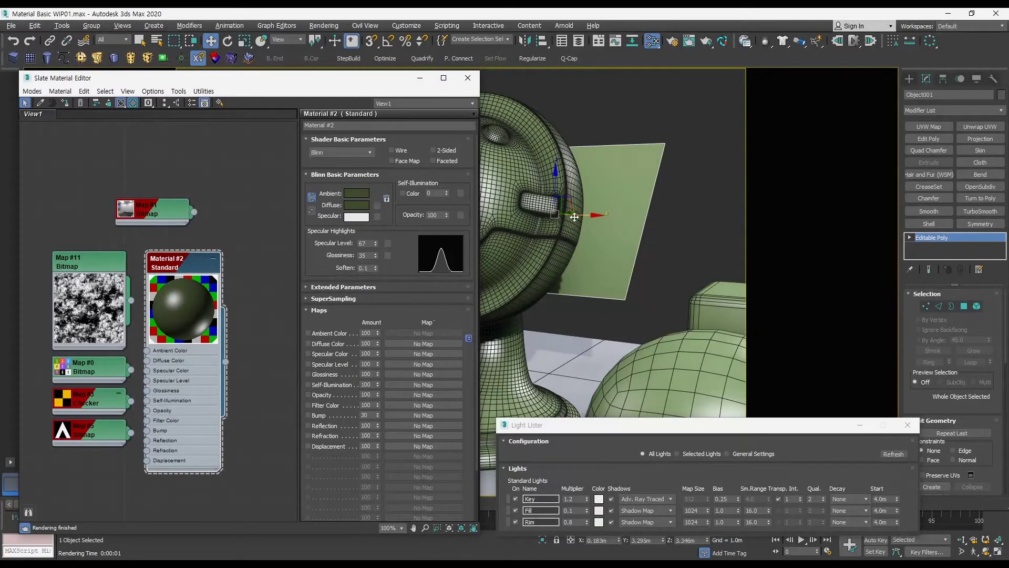
# Deselect the green panel and shift the Material #2 node closer to the column of map nodes.
pyautogui.click(716, 239)
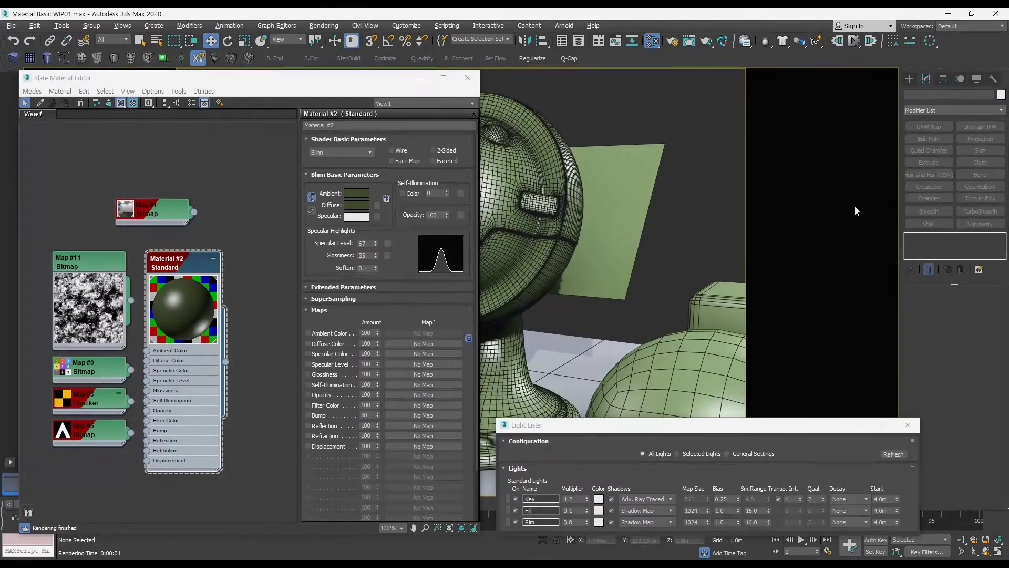
pyautogui.moveTo(671, 256); pyautogui.dragTo(627, 231)
pyautogui.moveTo(719, 223); pyautogui.dragTo(651, 186)
pyautogui.click(720, 254)
pyautogui.moveTo(188, 267); pyautogui.dragTo(178, 267)
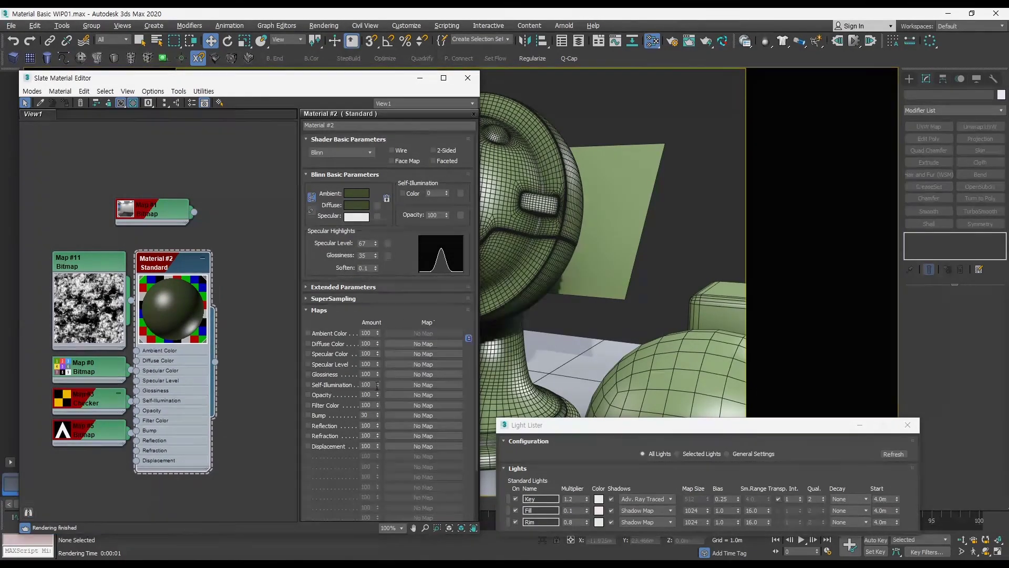